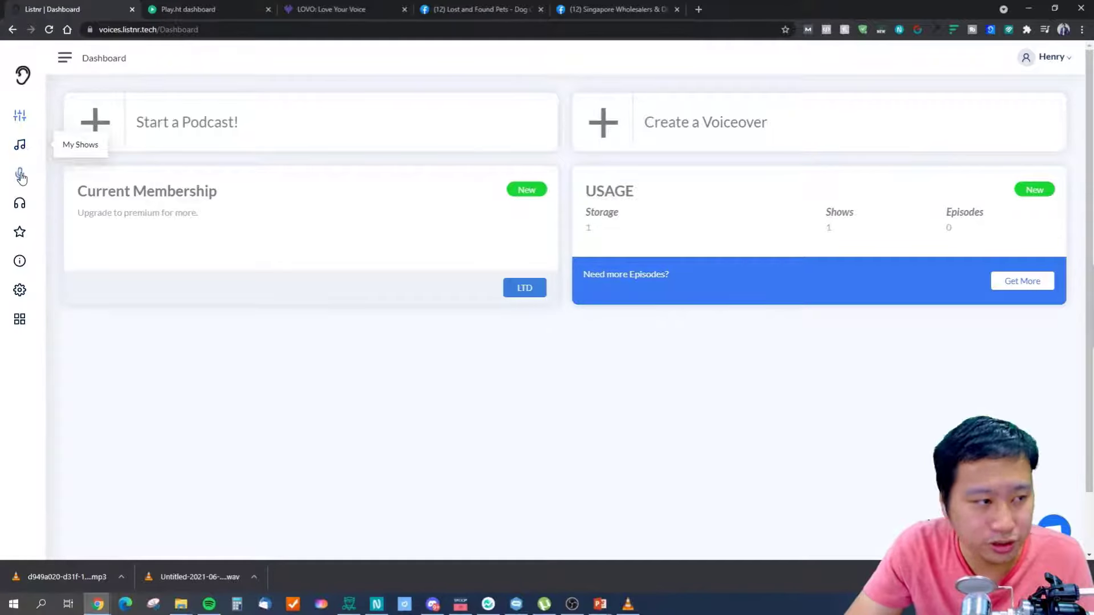
Open the Self Limitations voiceover draft for editing and check its title and voice selection
{"action": "left_click", "coordinate": [84, 171]}
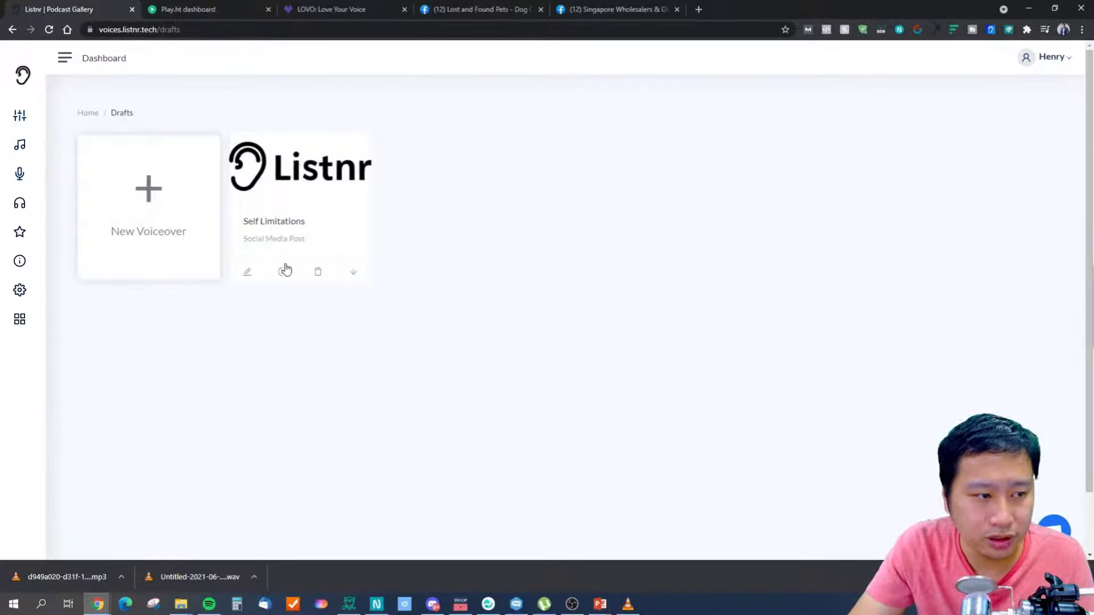
{"action": "left_click", "coordinate": [248, 272]}
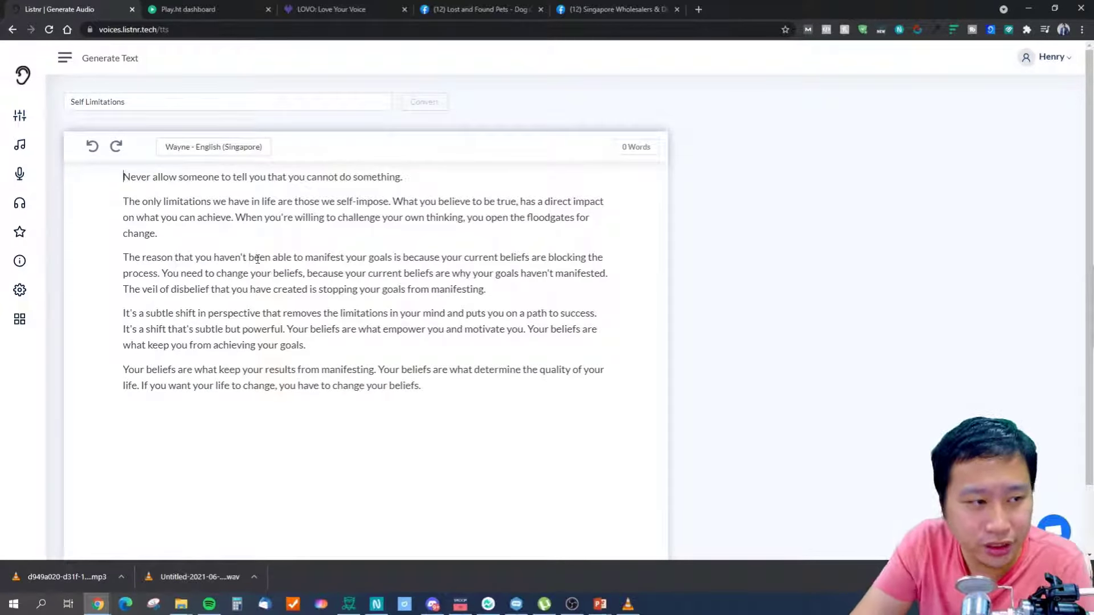
{"action": "left_click", "coordinate": [222, 148]}
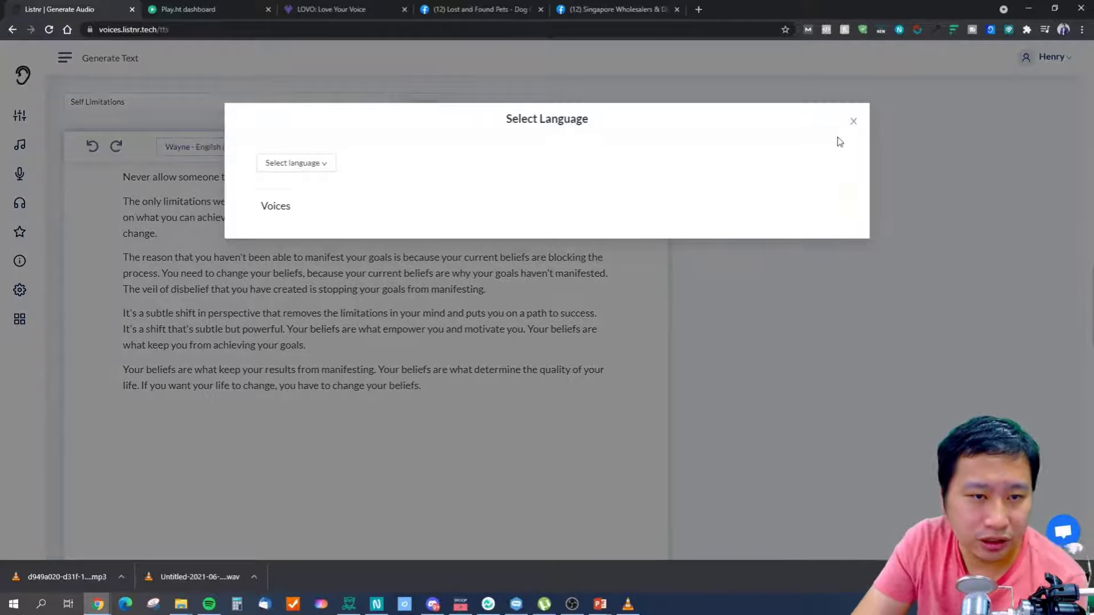
{"action": "left_click", "coordinate": [852, 121]}
{"action": "left_click_drag", "start_coordinate": [127, 102], "coordinate": [81, 92]}
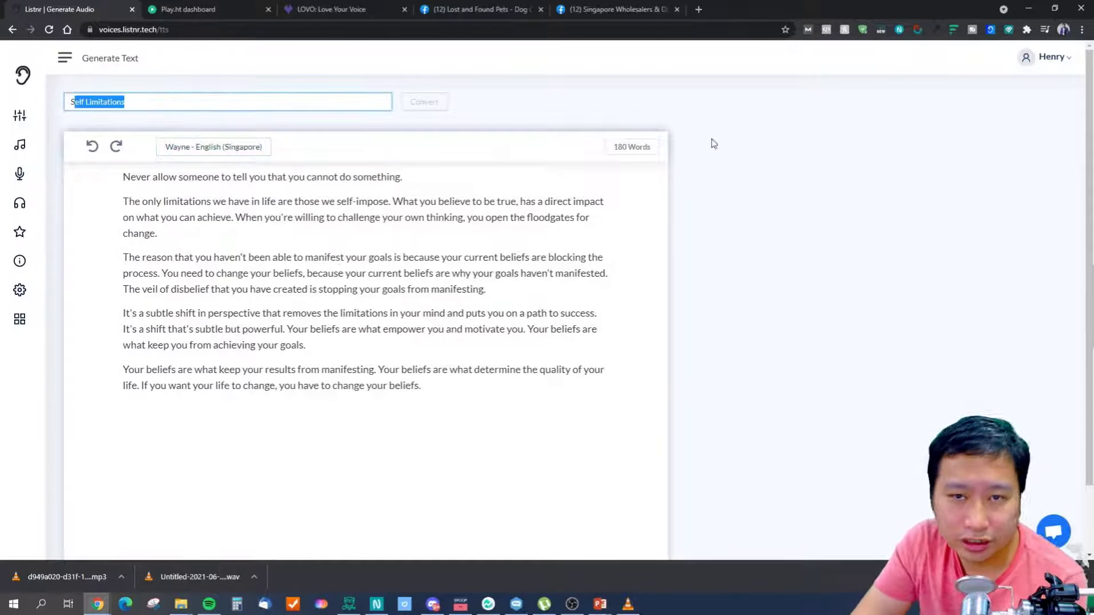
{"action": "left_click", "coordinate": [780, 163]}
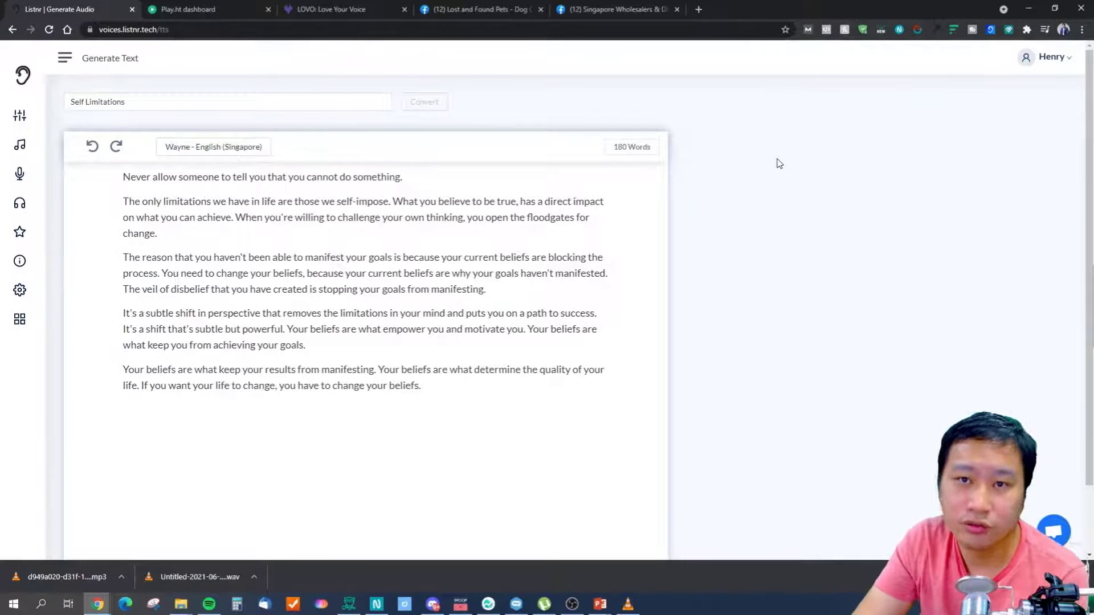
Browse the voice languages, list the English (US) male voices and preview the Guy voice
{"action": "left_click", "coordinate": [191, 149]}
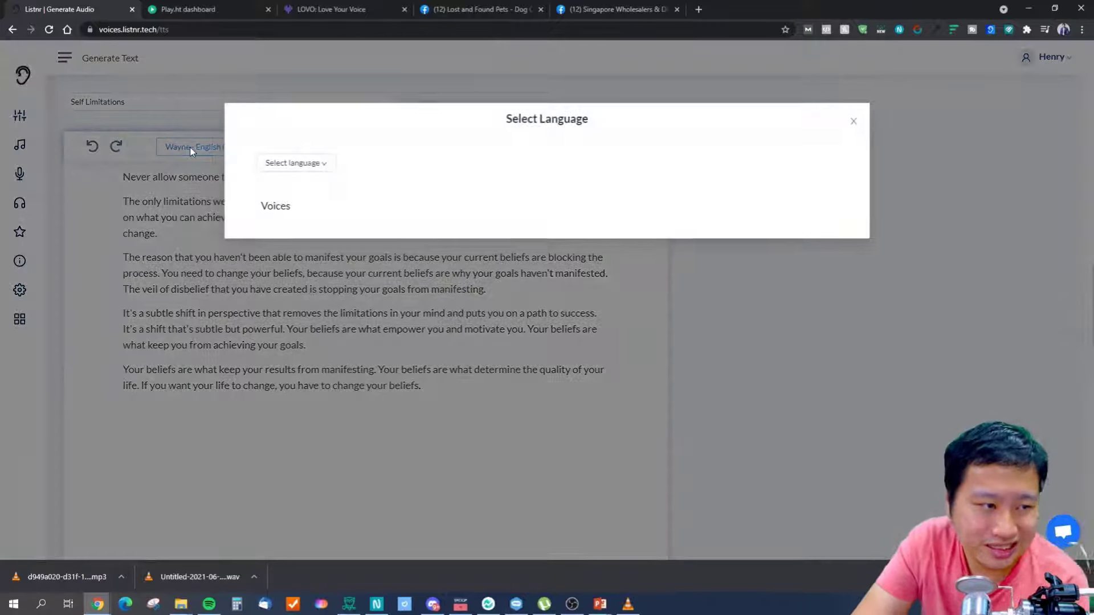
{"action": "left_click", "coordinate": [318, 168]}
{"action": "scroll", "coordinate": [281, 293], "scroll_direction": "down", "scroll_amount": 5}
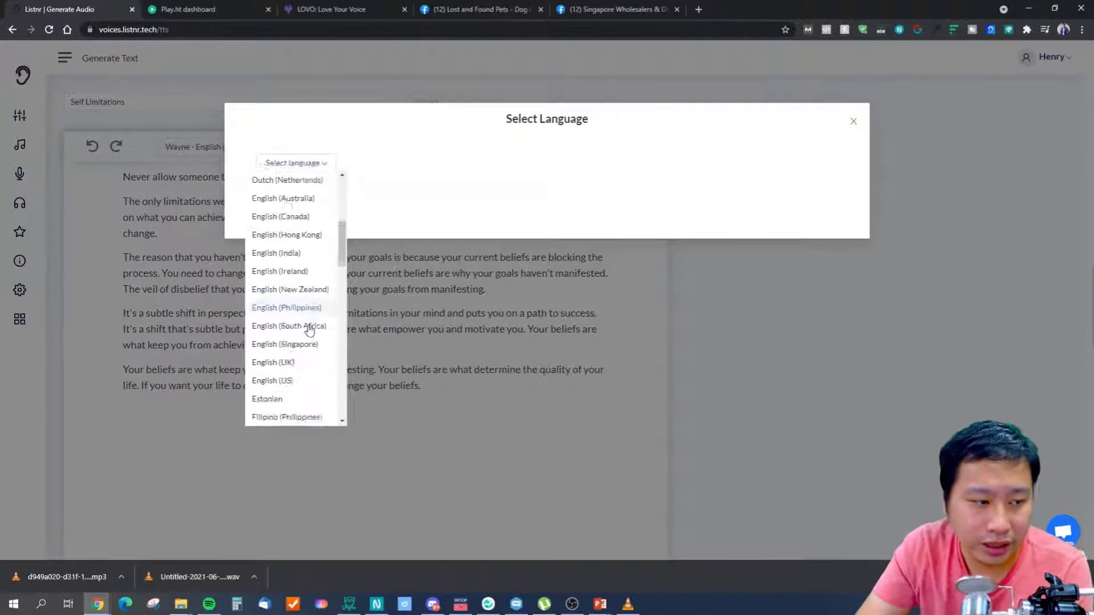
{"action": "scroll", "coordinate": [302, 353], "scroll_direction": "down", "scroll_amount": 10}
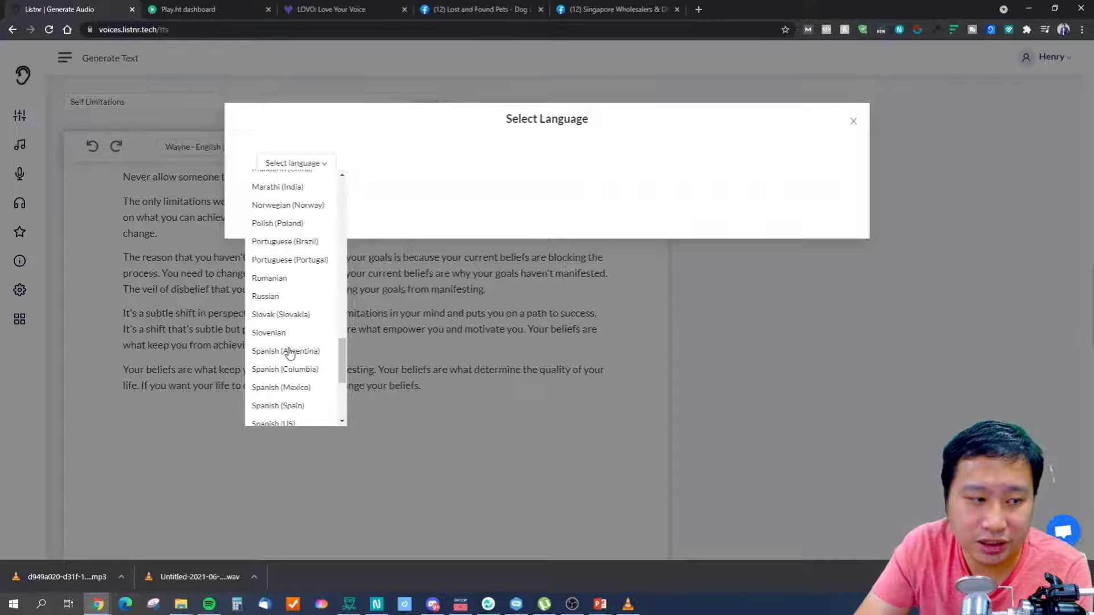
{"action": "scroll", "coordinate": [289, 353], "scroll_direction": "up", "scroll_amount": 10}
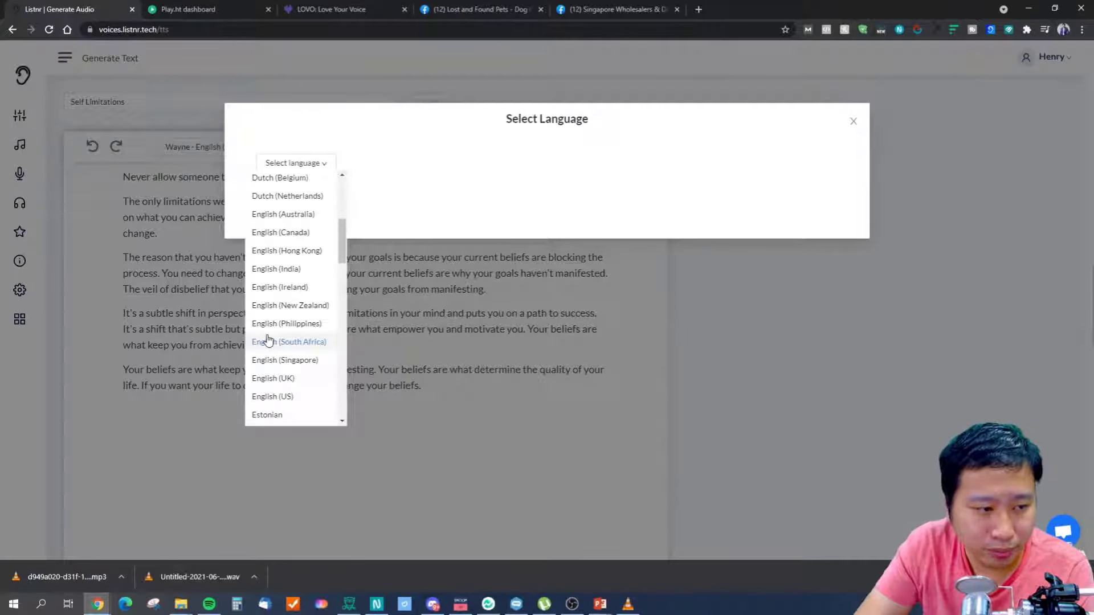
{"action": "left_click", "coordinate": [264, 395]}
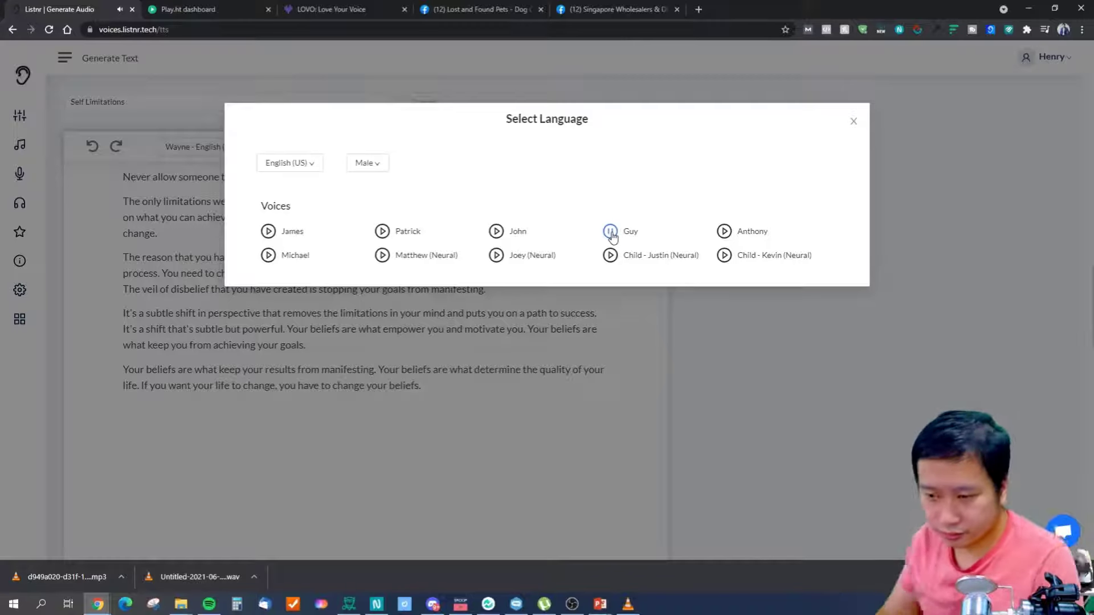
{"action": "left_click", "coordinate": [609, 232]}
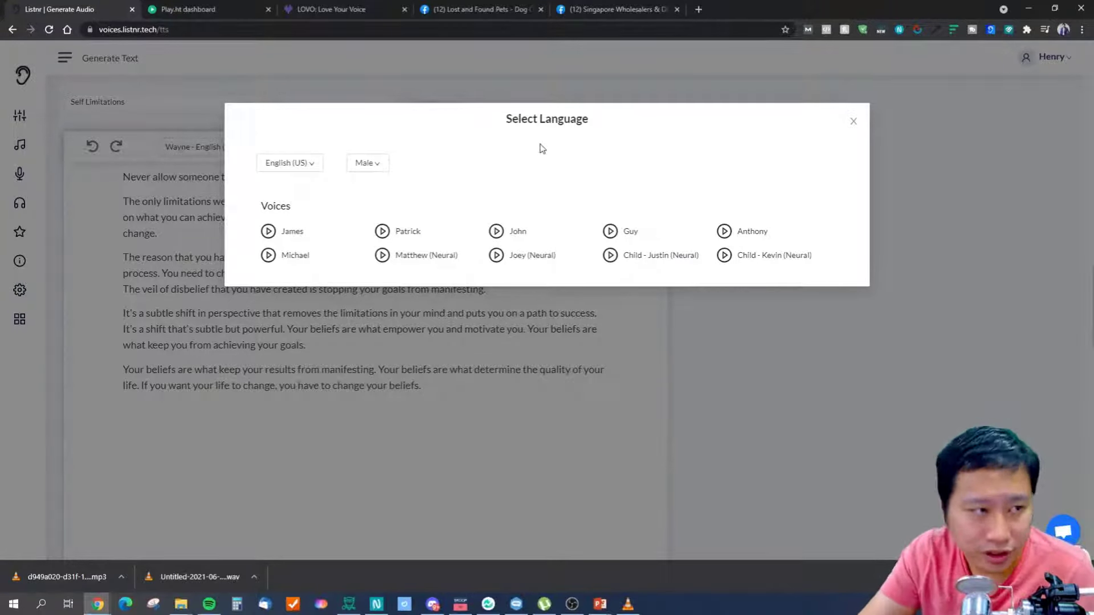
Switch to Play.ht, open the transcribed audio for editing and set its voice to the premium English (US) voice Guy
{"action": "left_click", "coordinate": [187, 9]}
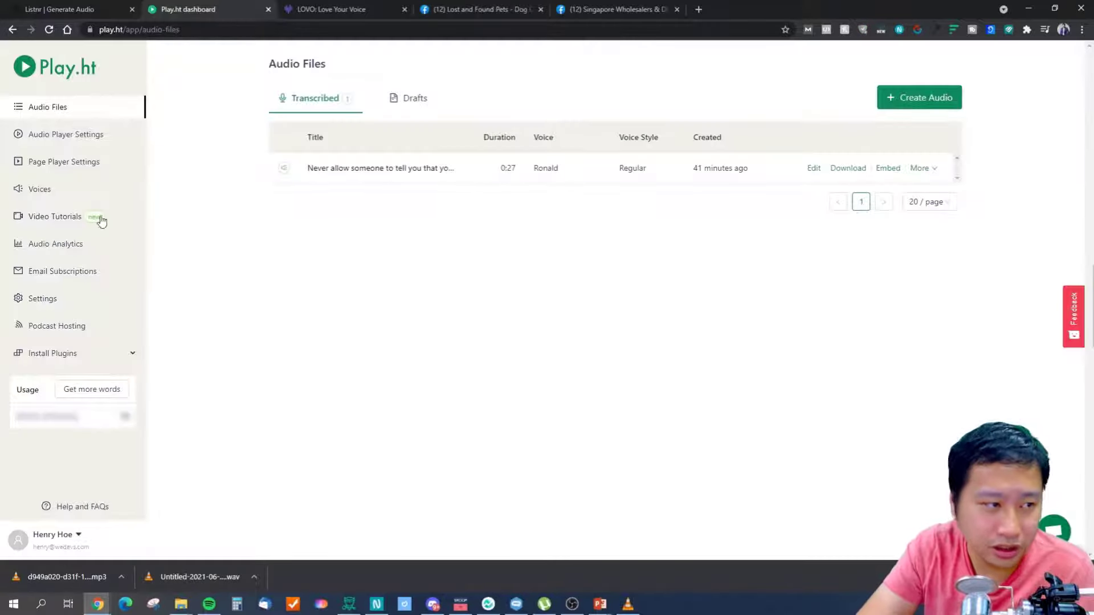
{"action": "left_click", "coordinate": [895, 99]}
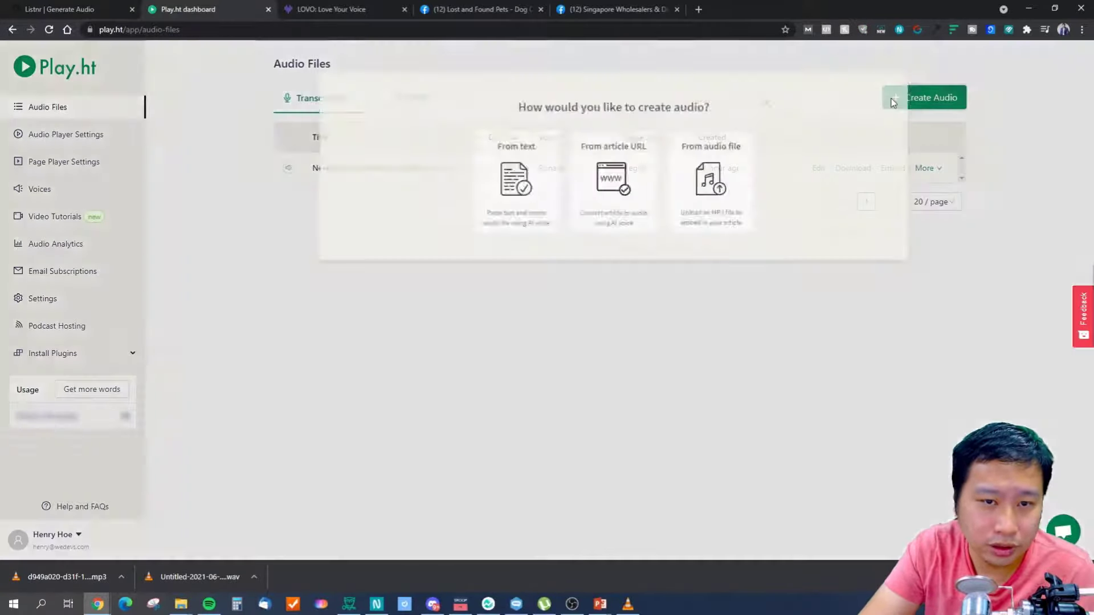
{"action": "left_click", "coordinate": [739, 104]}
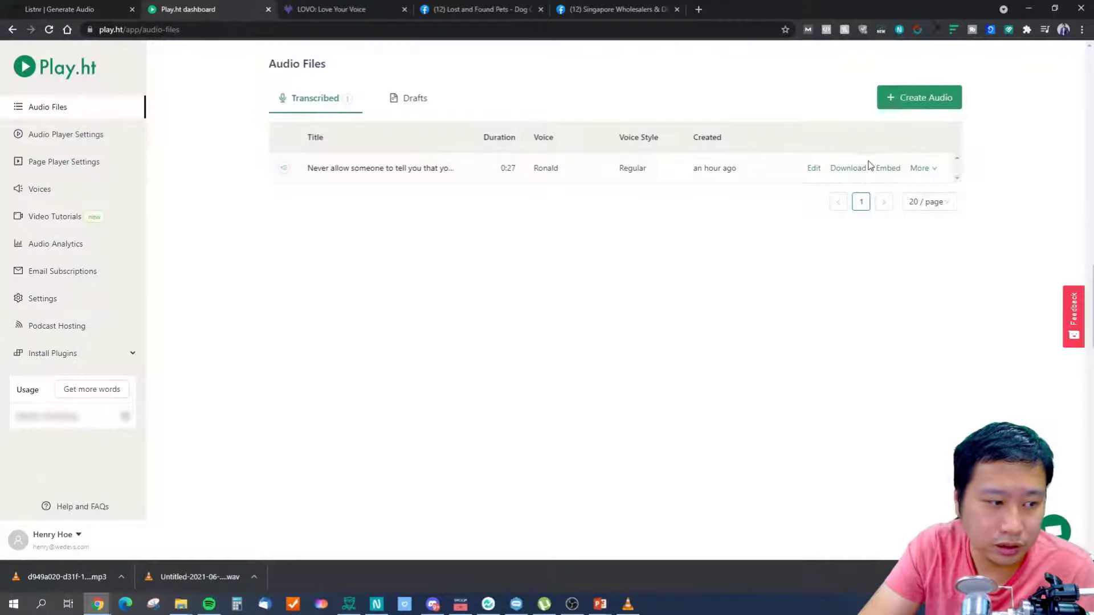
{"action": "left_click", "coordinate": [814, 168]}
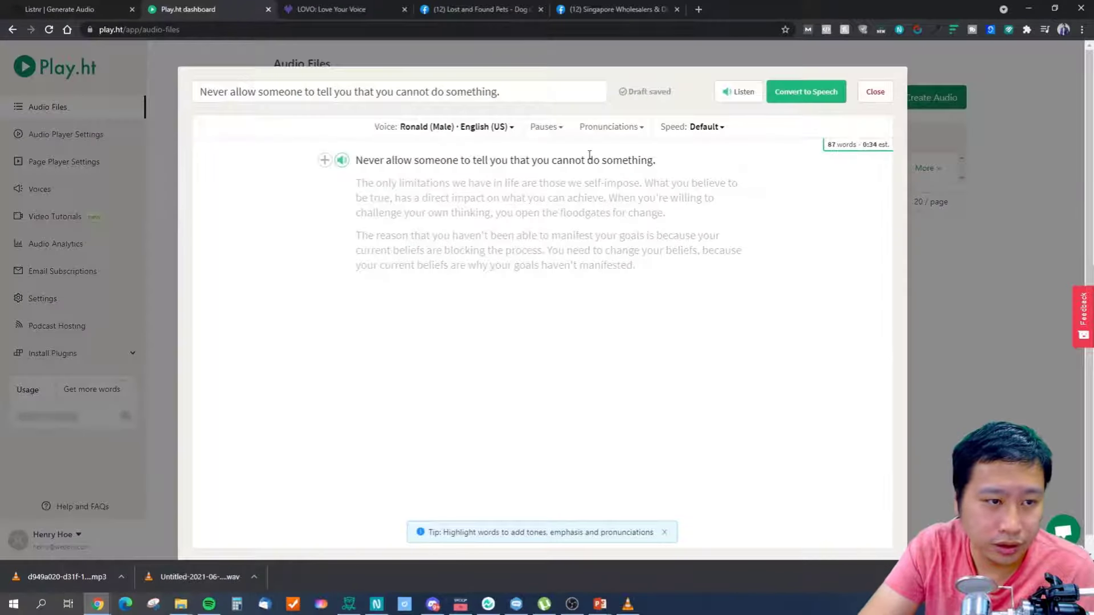
{"action": "left_click", "coordinate": [445, 127]}
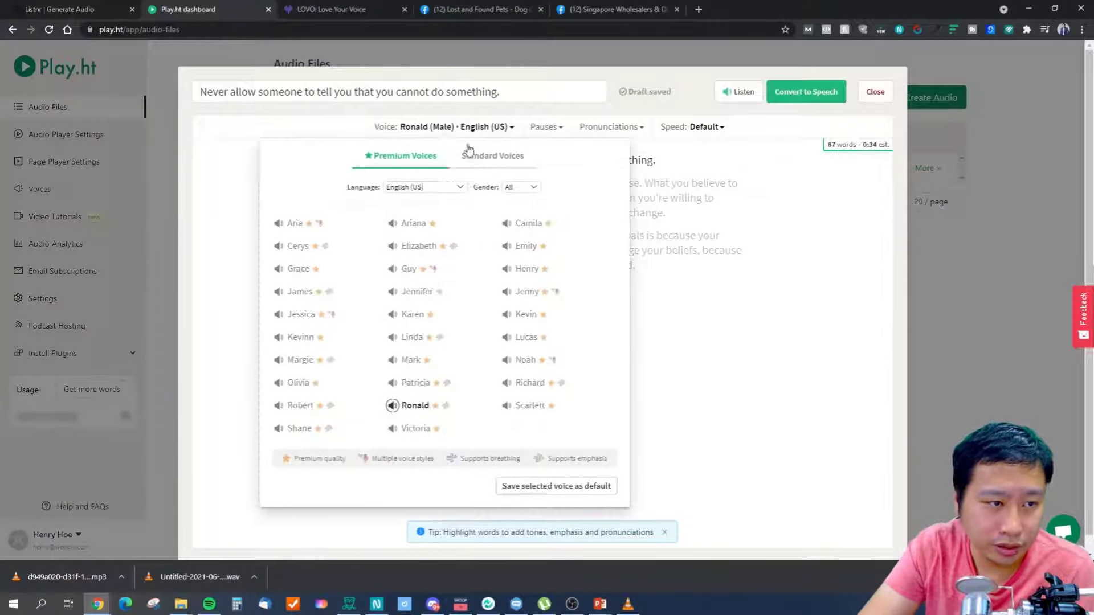
{"action": "left_click", "coordinate": [405, 270]}
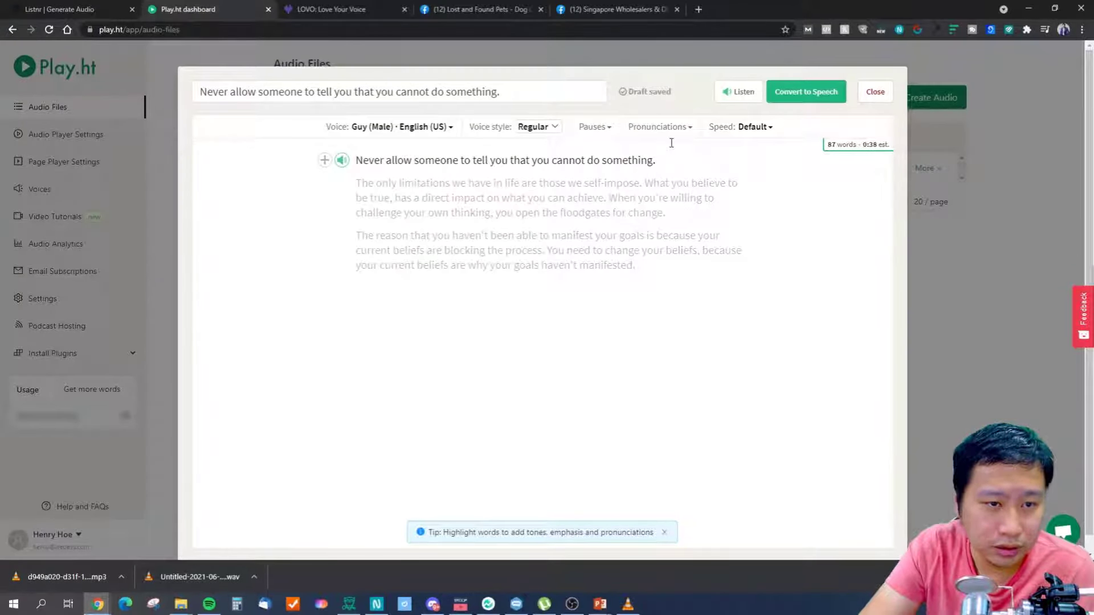
Listen to the beginning of the full text in the selected voice, and stop the playback
{"action": "left_click", "coordinate": [732, 94]}
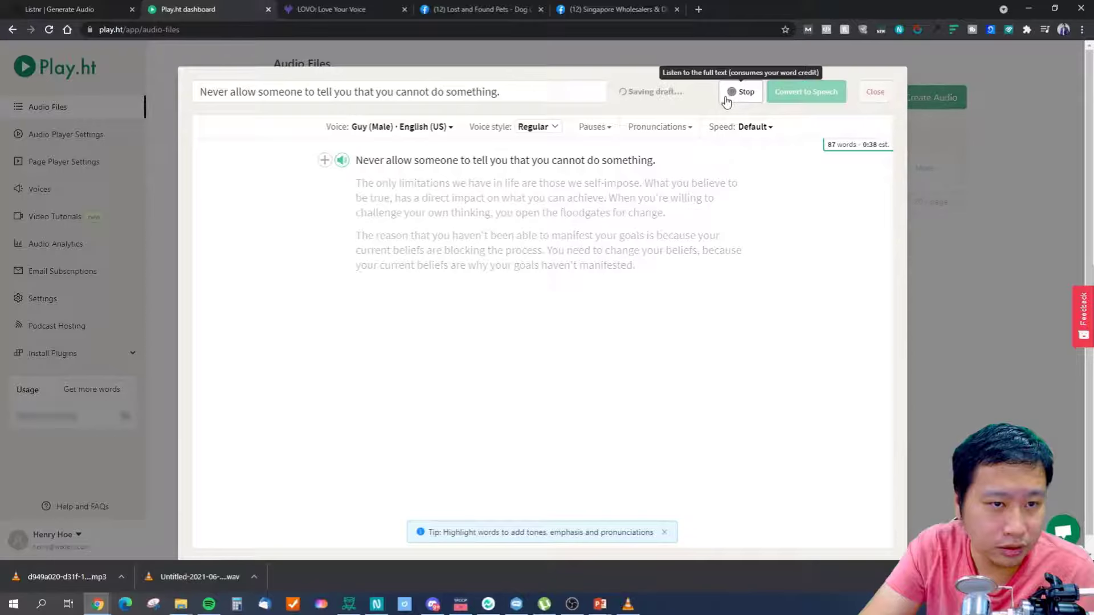
{"action": "left_click", "coordinate": [729, 98]}
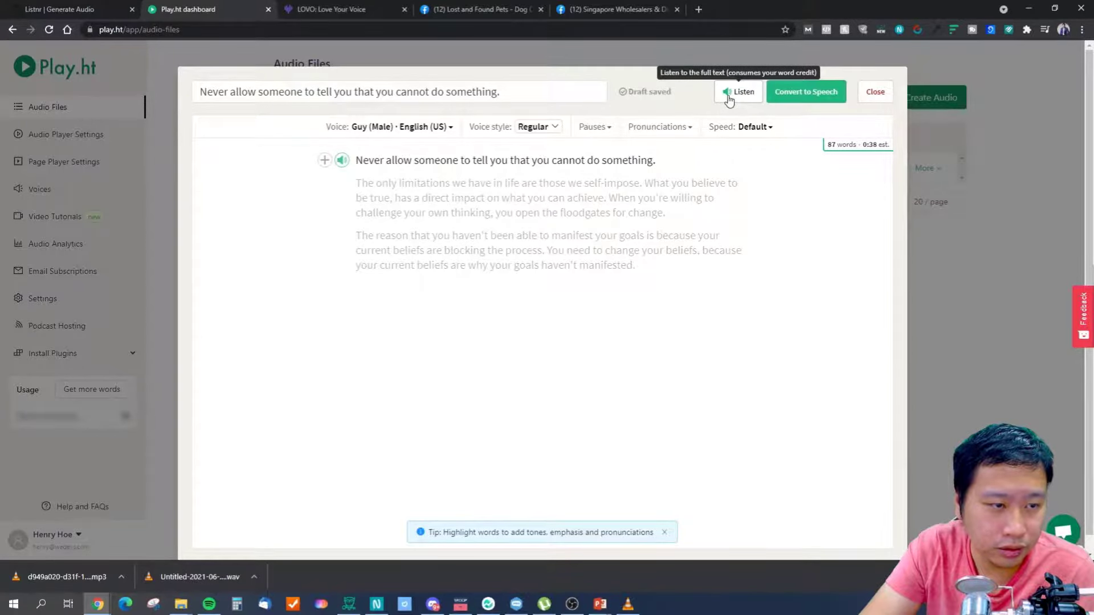
{"action": "left_click", "coordinate": [729, 98]}
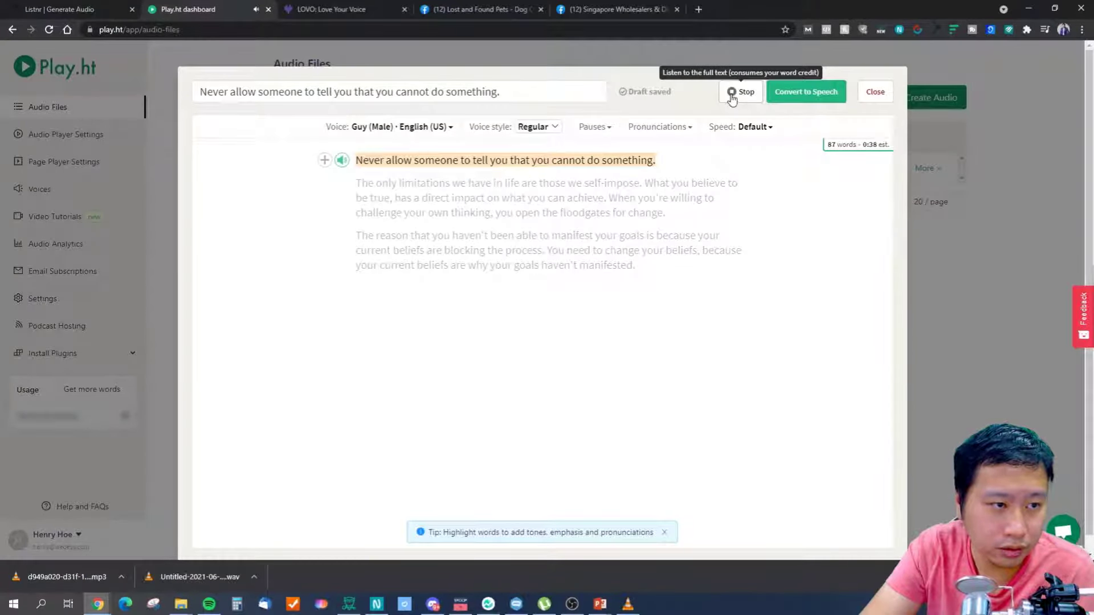
{"action": "left_click", "coordinate": [731, 94]}
Switch to Listnr and replay the Guy voice sample
{"action": "left_click", "coordinate": [57, 9]}
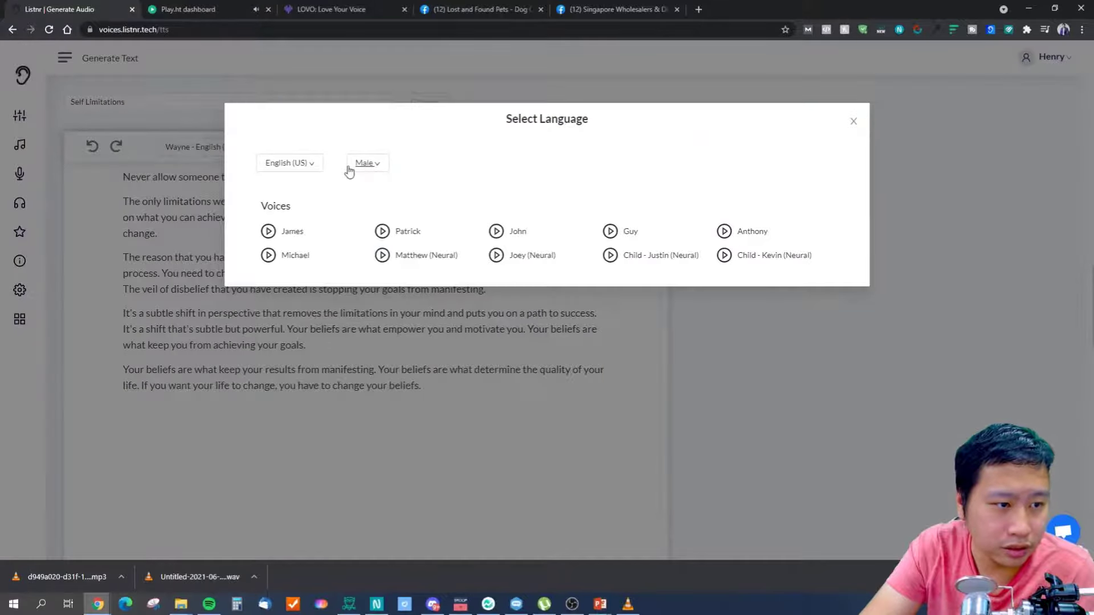
{"action": "left_click", "coordinate": [610, 231]}
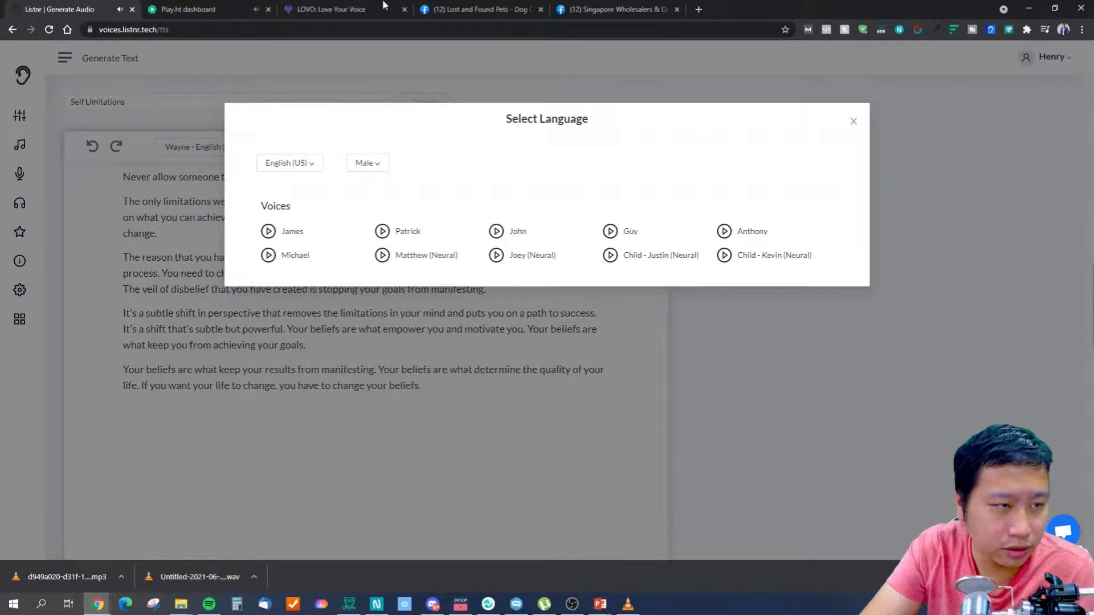
{"action": "left_click", "coordinate": [450, 9]}
Switch to Play.ht and close the editor of the transcribed audio
{"action": "left_click", "coordinate": [194, 7]}
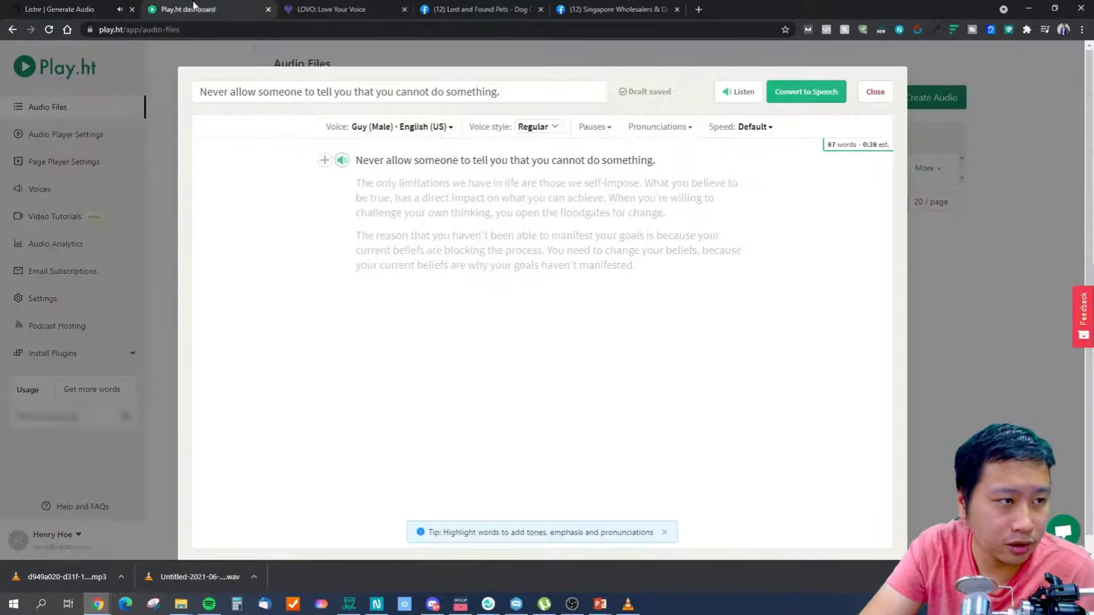
{"action": "left_click", "coordinate": [878, 96]}
{"action": "left_click", "coordinate": [916, 109]}
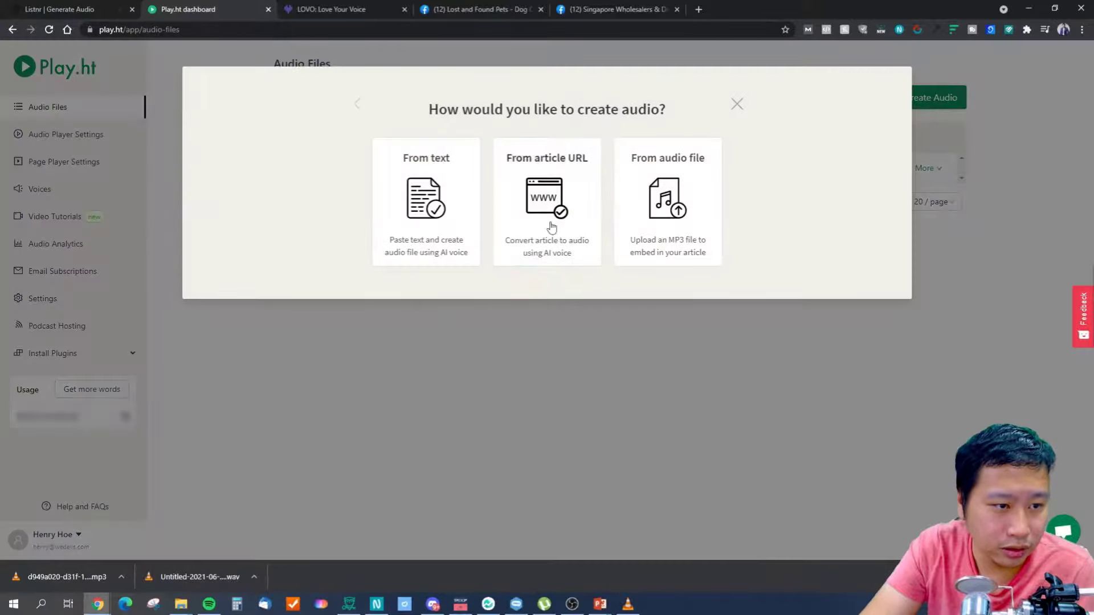
{"action": "left_click", "coordinate": [443, 204]}
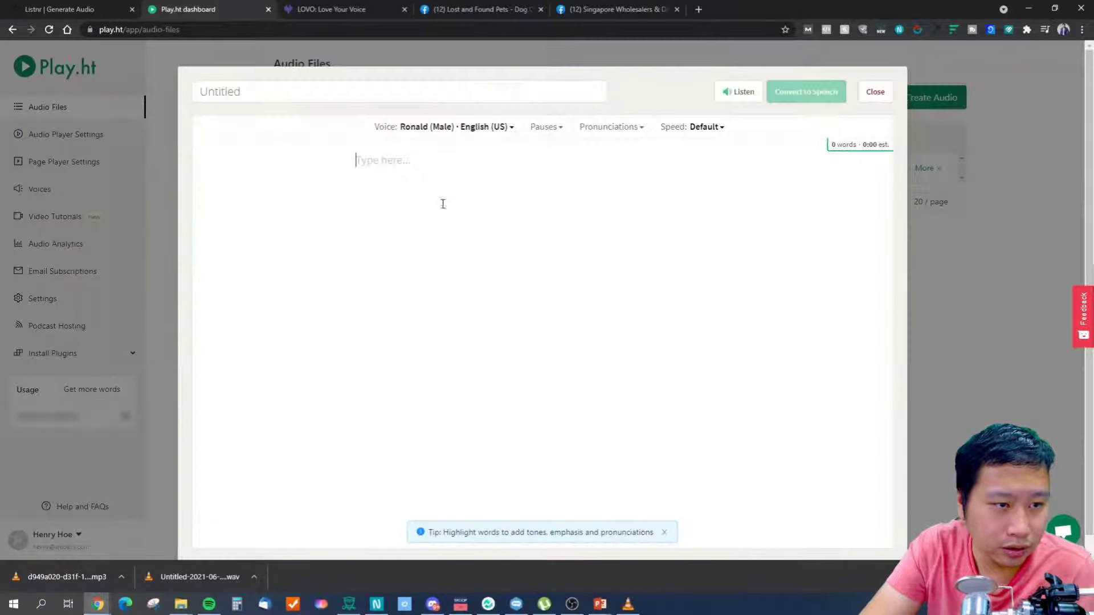
{"action": "left_click", "coordinate": [875, 92]}
Reopen the transcribed audio for editing and preview the standard English (US) voice Guy
{"action": "left_click", "coordinate": [322, 104]}
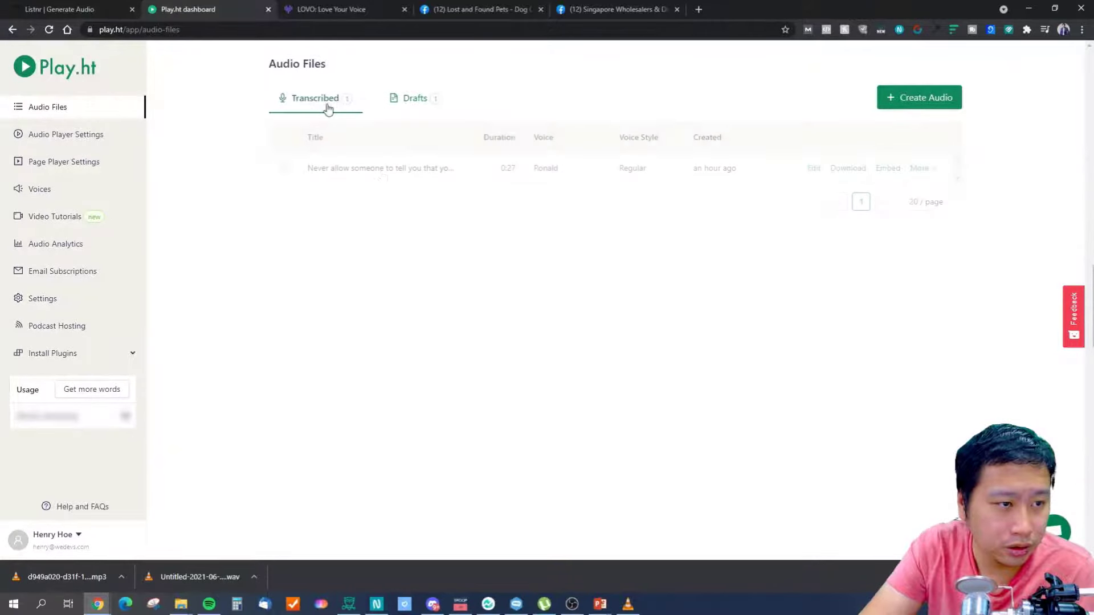
{"action": "left_click", "coordinate": [814, 168]}
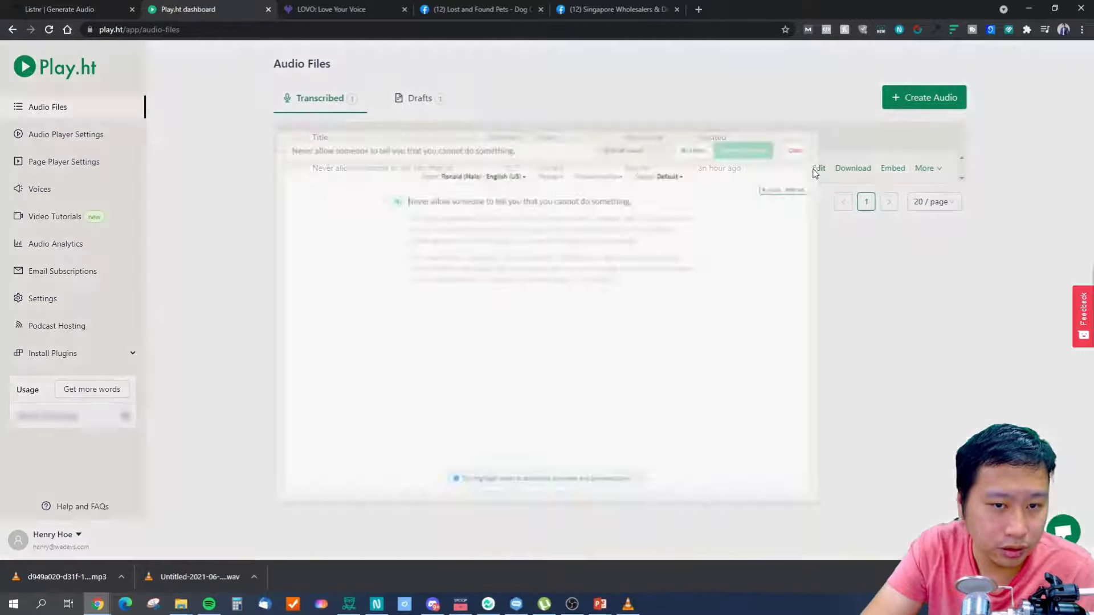
{"action": "left_click", "coordinate": [491, 128]}
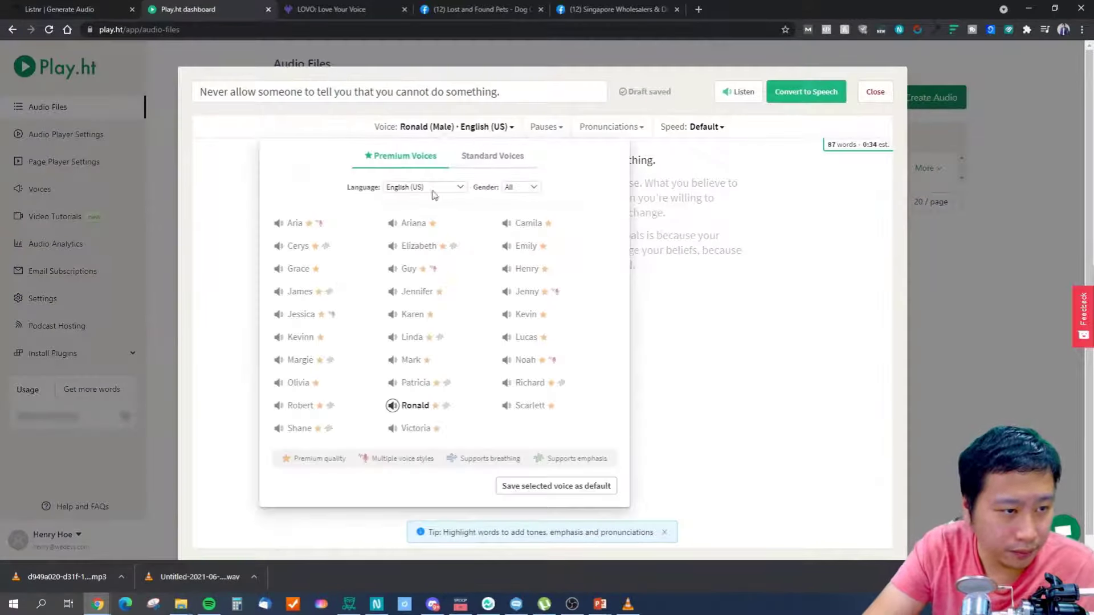
{"action": "left_click", "coordinate": [487, 157]}
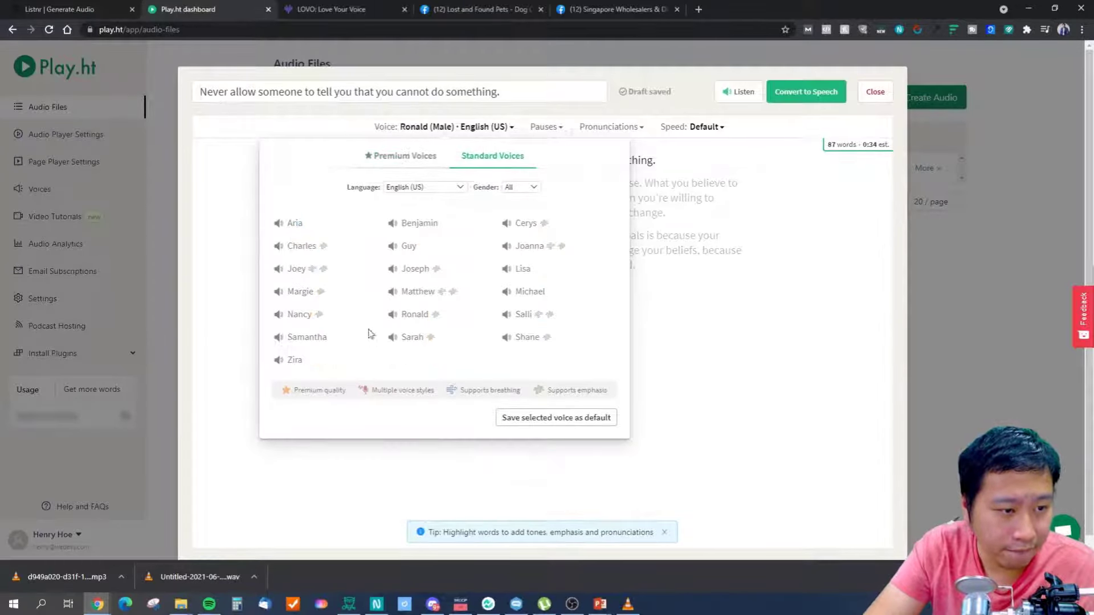
{"action": "left_click", "coordinate": [393, 249]}
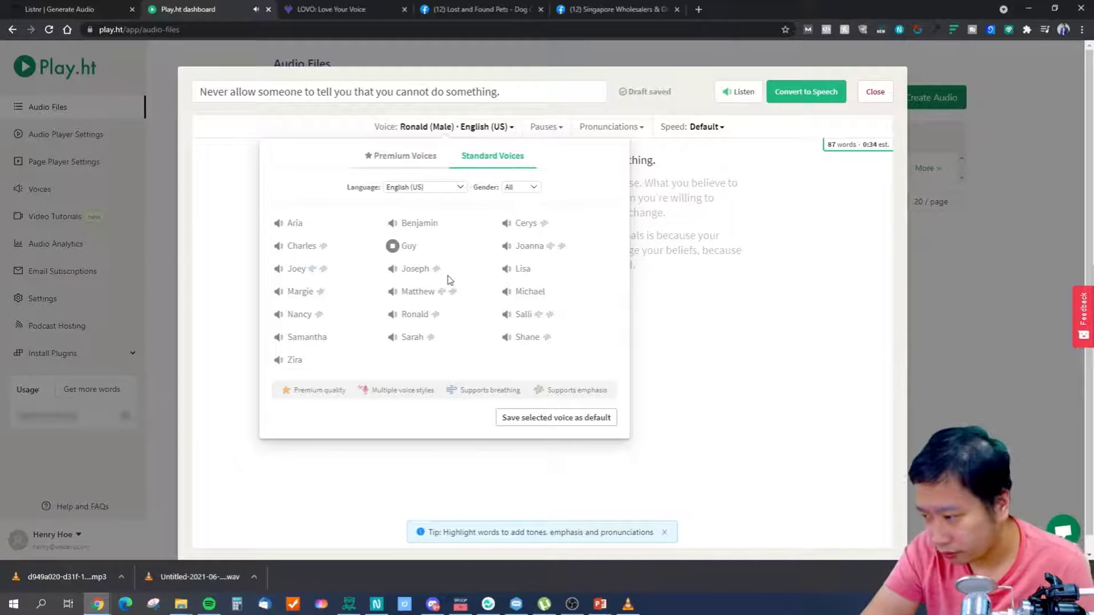
Switch to Listnr and play its Guy sample to compare it with the Play.ht standard voice
{"action": "left_click", "coordinate": [54, 9]}
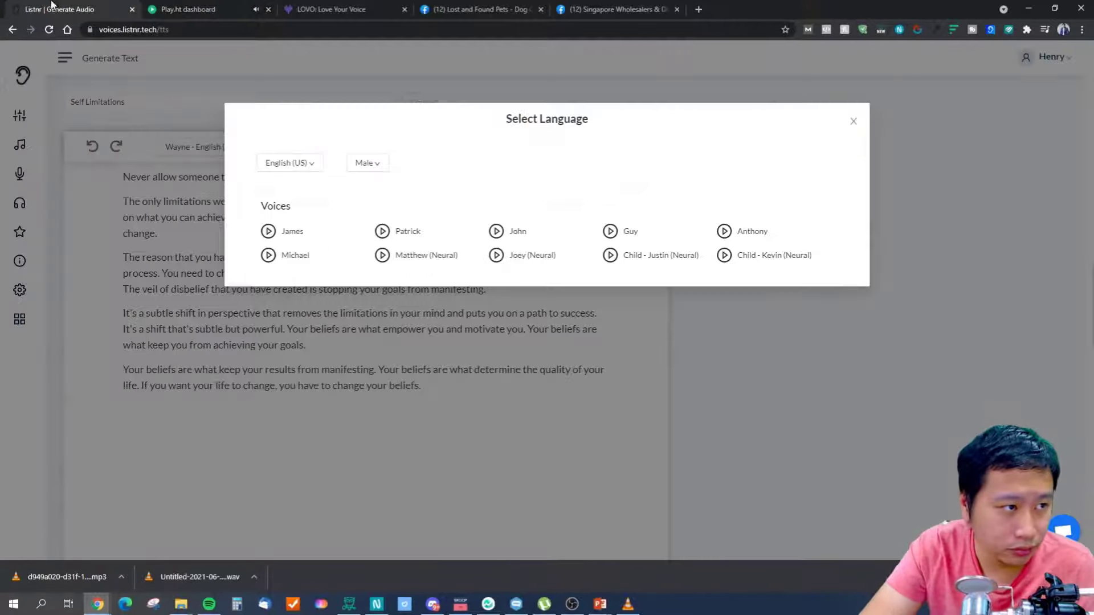
{"action": "left_click", "coordinate": [610, 231]}
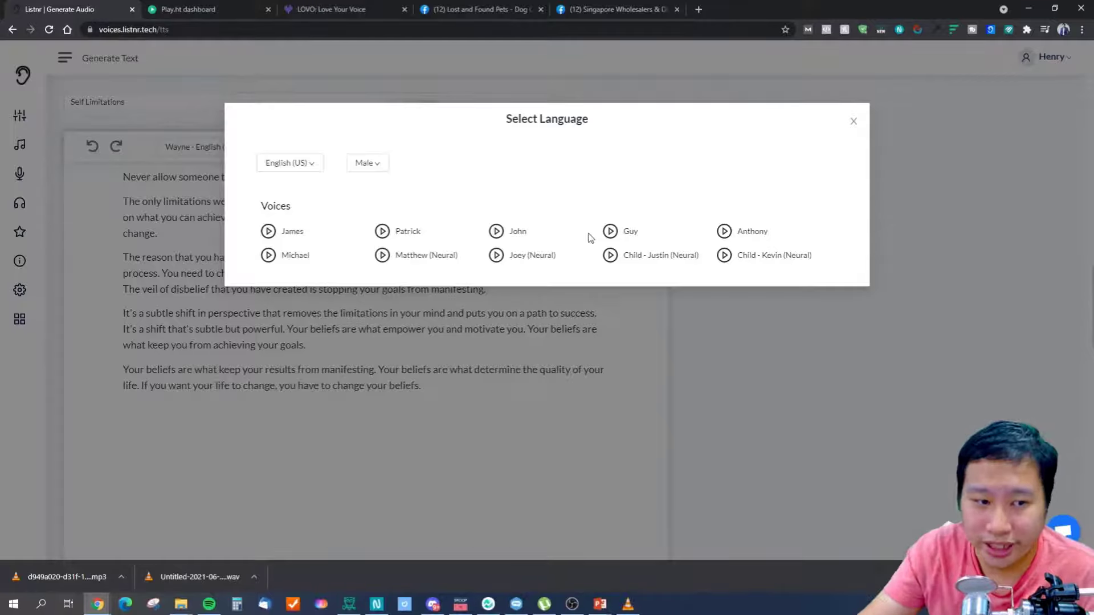
Check Listnr's male voice names against Play.ht's standard voices, and preview the standard voice Michael in Play.ht
{"action": "left_click", "coordinate": [181, 9]}
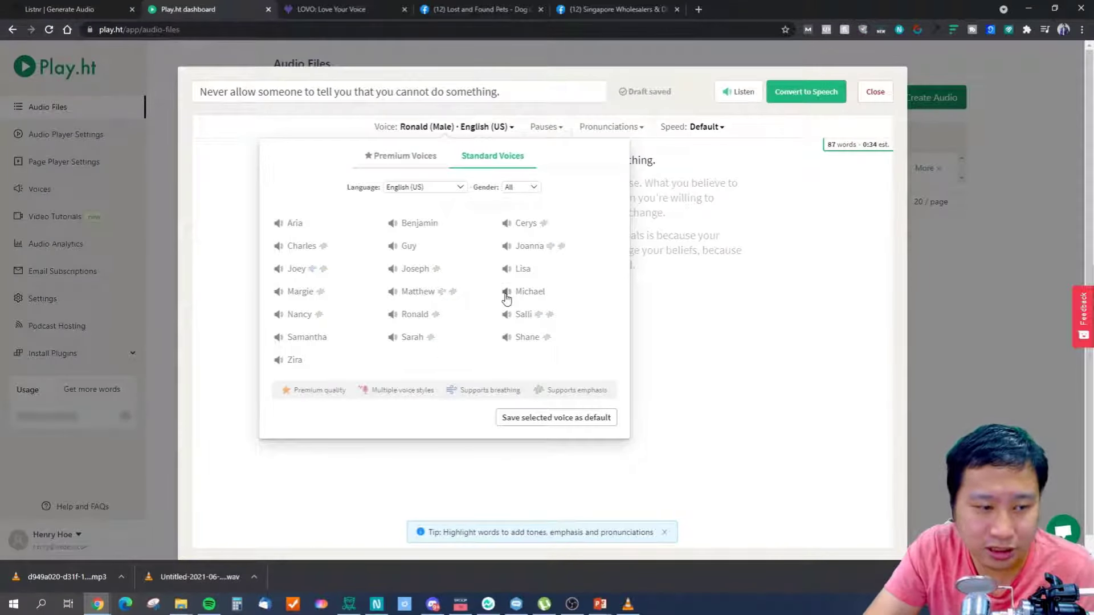
{"action": "left_click", "coordinate": [137, 8]}
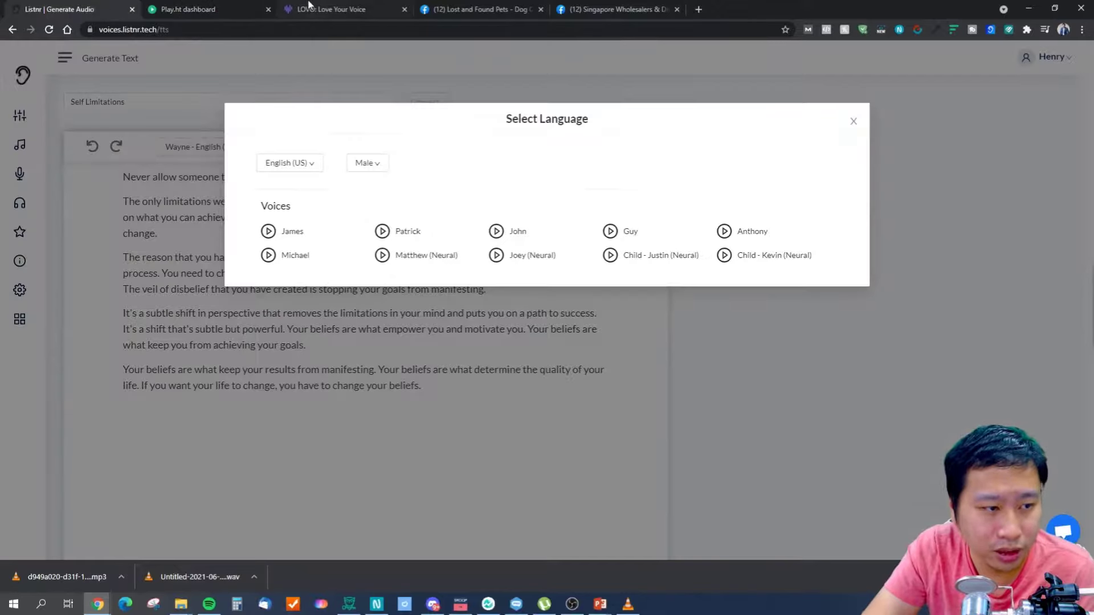
{"action": "left_click", "coordinate": [214, 7]}
{"action": "left_click", "coordinate": [506, 291]}
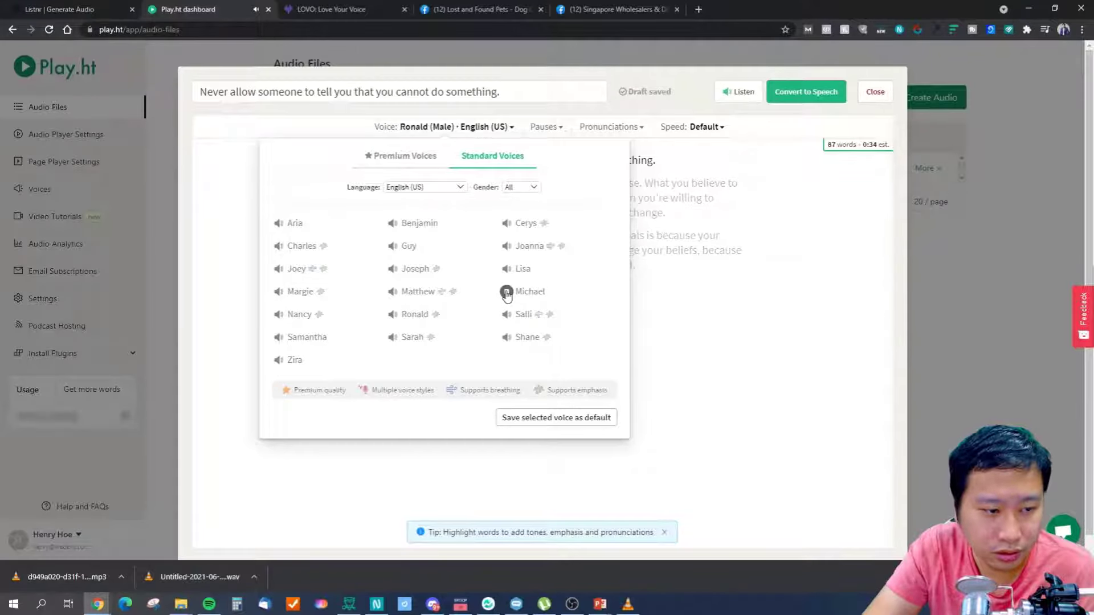
Stop Play.ht's Michael preview, play the Michael sample in Listnr for comparison, and close Listnr's voice selection
{"action": "left_click", "coordinate": [506, 291]}
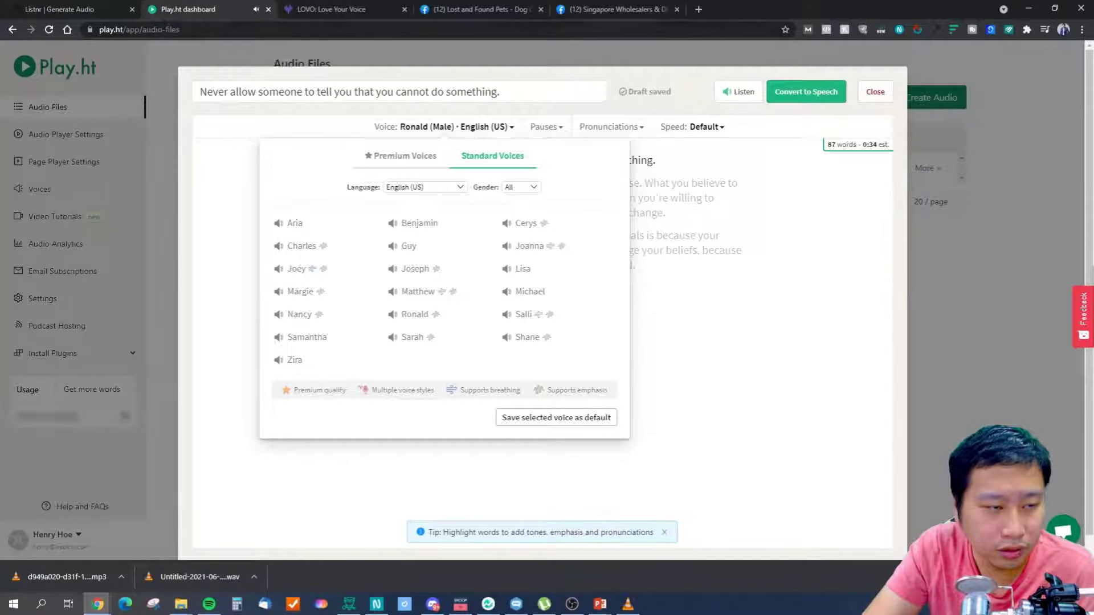
{"action": "key", "text": "ctrl+1"}
{"action": "left_click", "coordinate": [269, 257]}
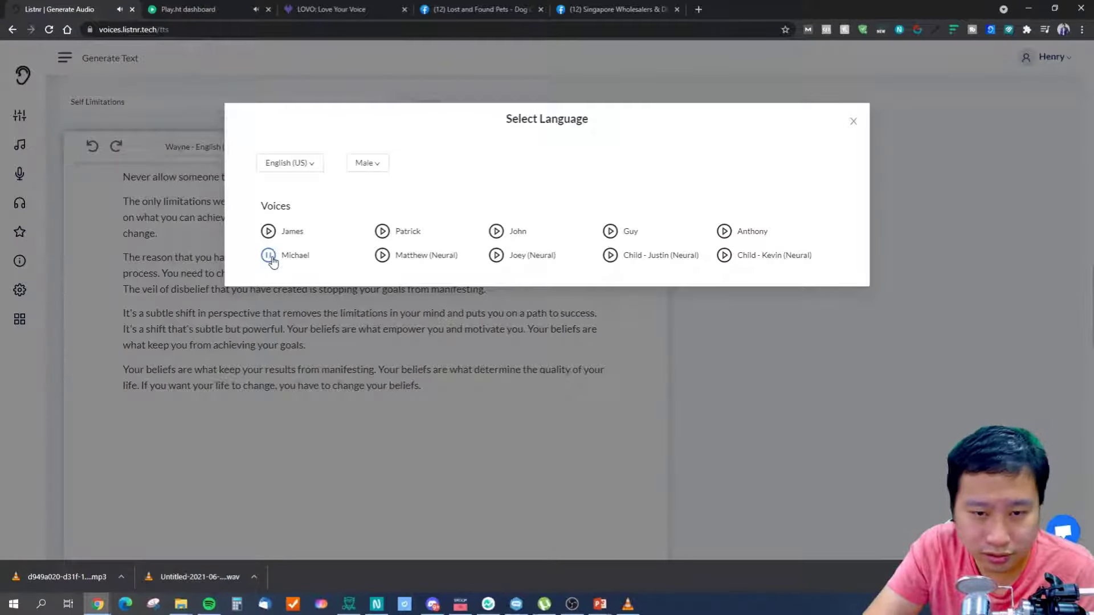
{"action": "left_click", "coordinate": [191, 8]}
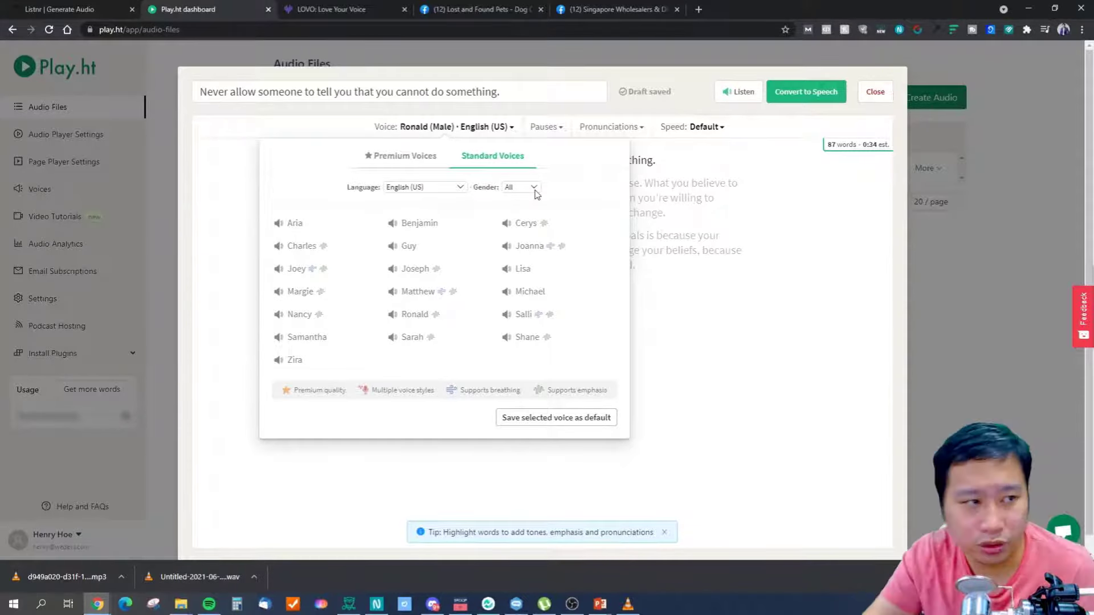
{"action": "left_click", "coordinate": [110, 9]}
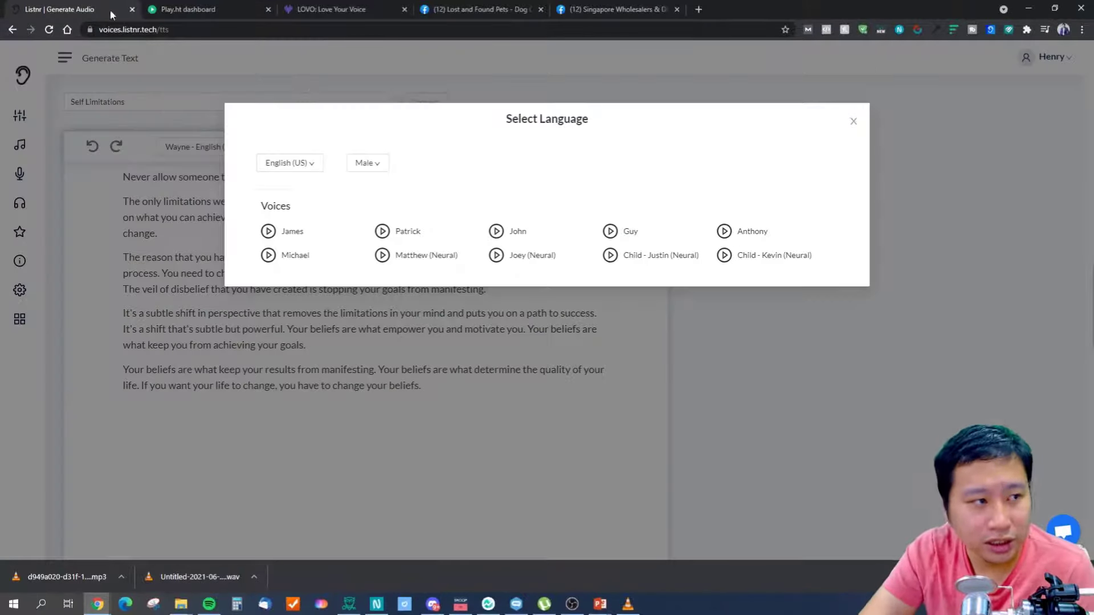
{"action": "left_click", "coordinate": [855, 121]}
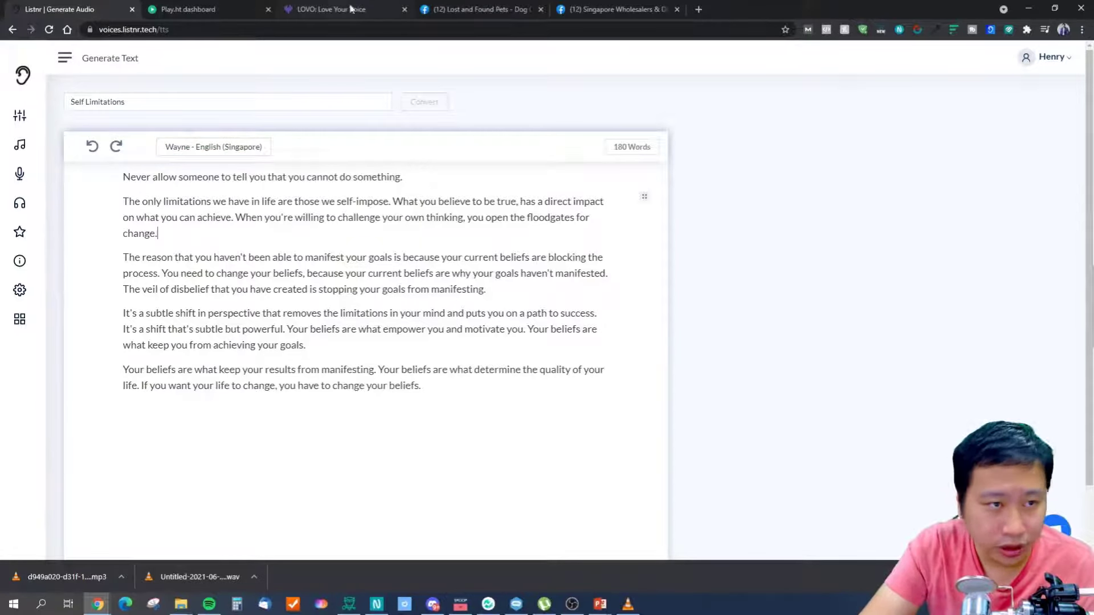
Switch to LOVO, browse the available voice skins, and close the selection without changing the voice
{"action": "left_click", "coordinate": [316, 6]}
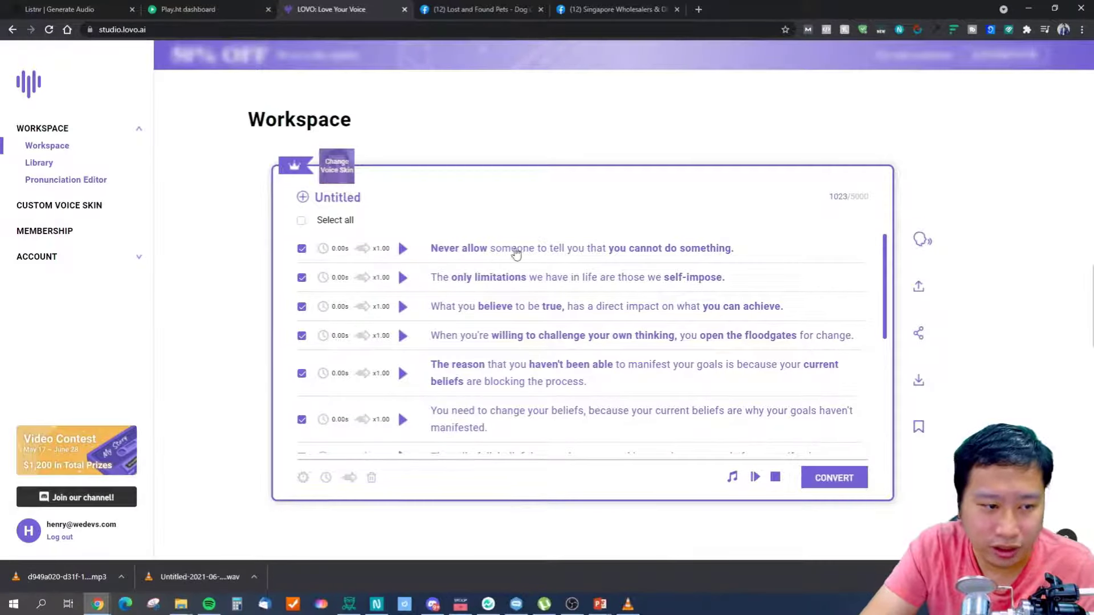
{"action": "left_click", "coordinate": [341, 184]}
{"action": "scroll", "coordinate": [655, 307], "scroll_direction": "down", "scroll_amount": 15}
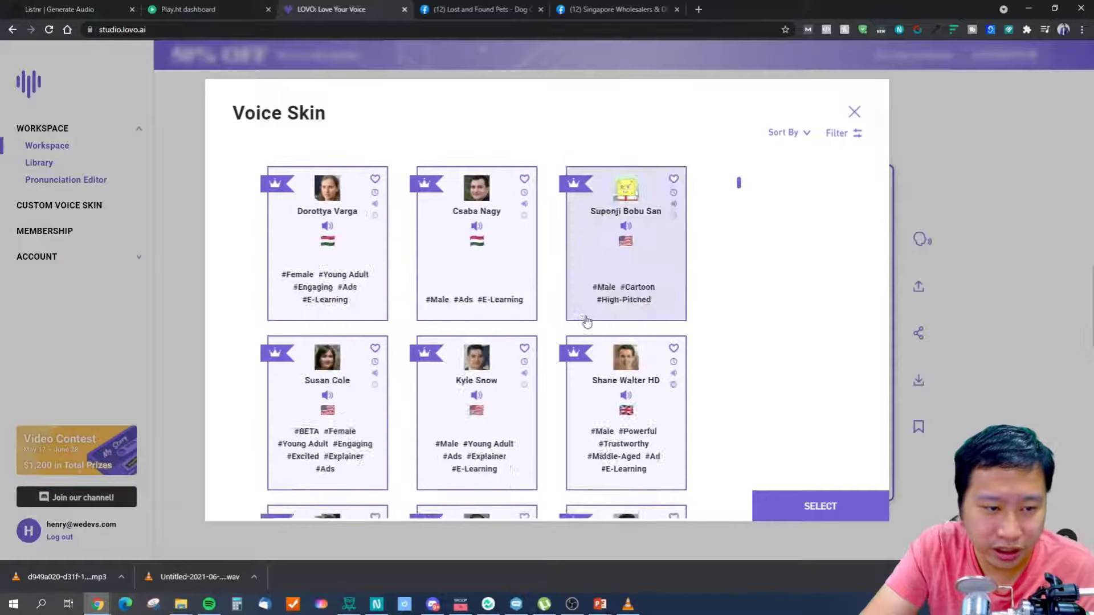
{"action": "scroll", "coordinate": [552, 308], "scroll_direction": "down", "scroll_amount": 10}
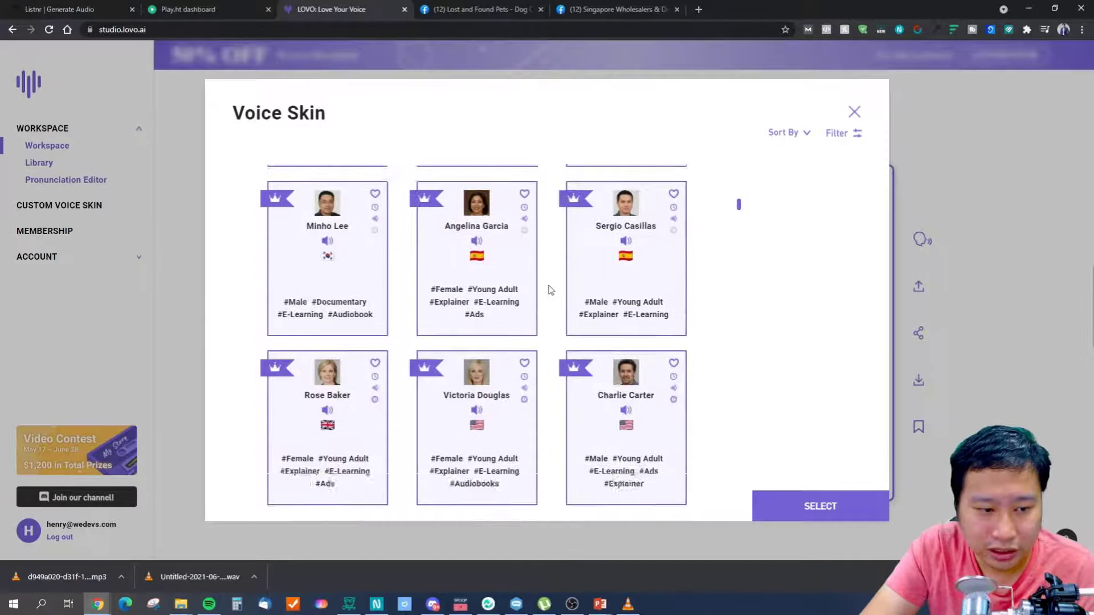
{"action": "left_click", "coordinate": [855, 110]}
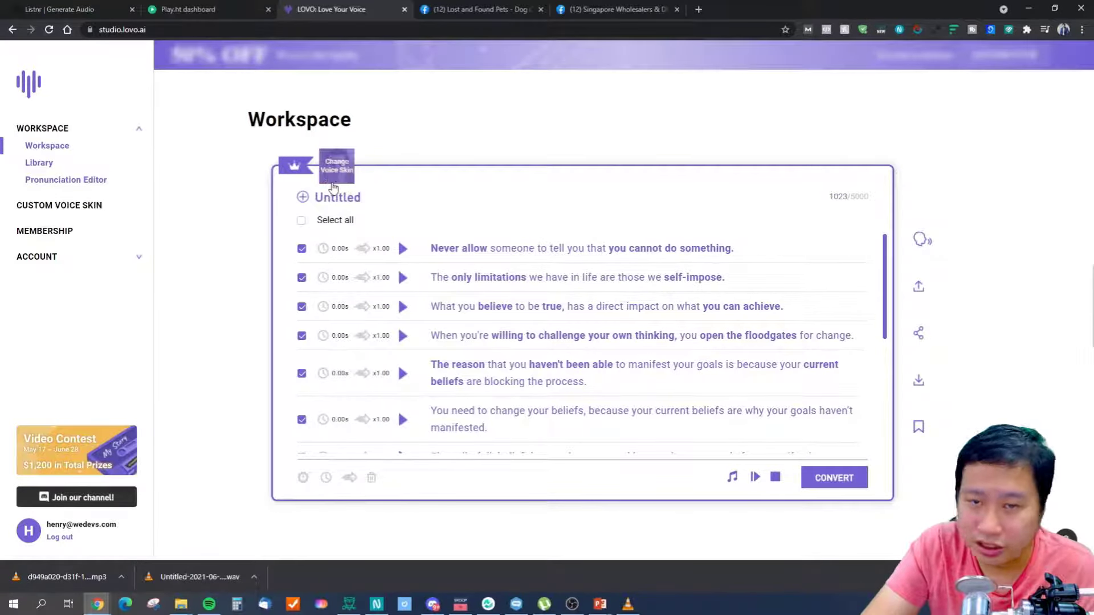
Play the first four lines of the LOVO script one after another with the current voice skin
{"action": "left_click", "coordinate": [403, 250]}
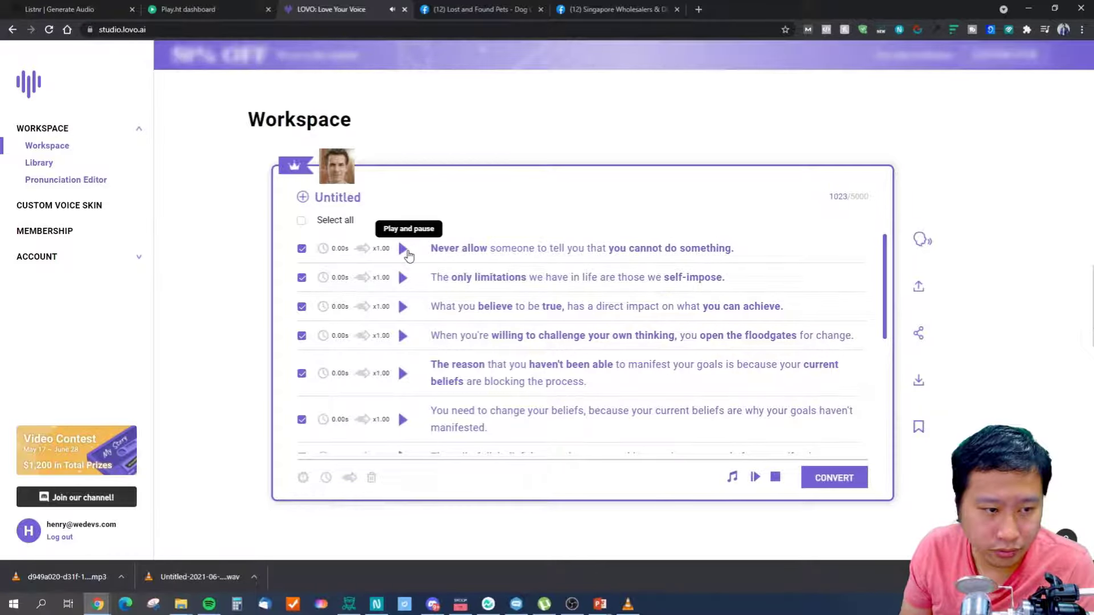
{"action": "left_click", "coordinate": [403, 278]}
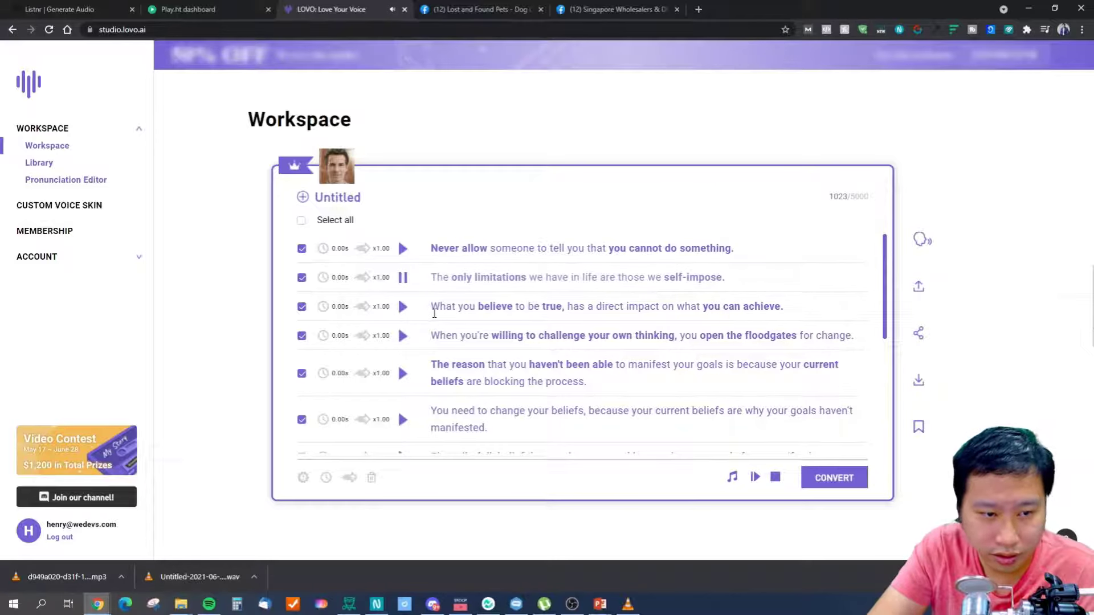
{"action": "left_click", "coordinate": [402, 307]}
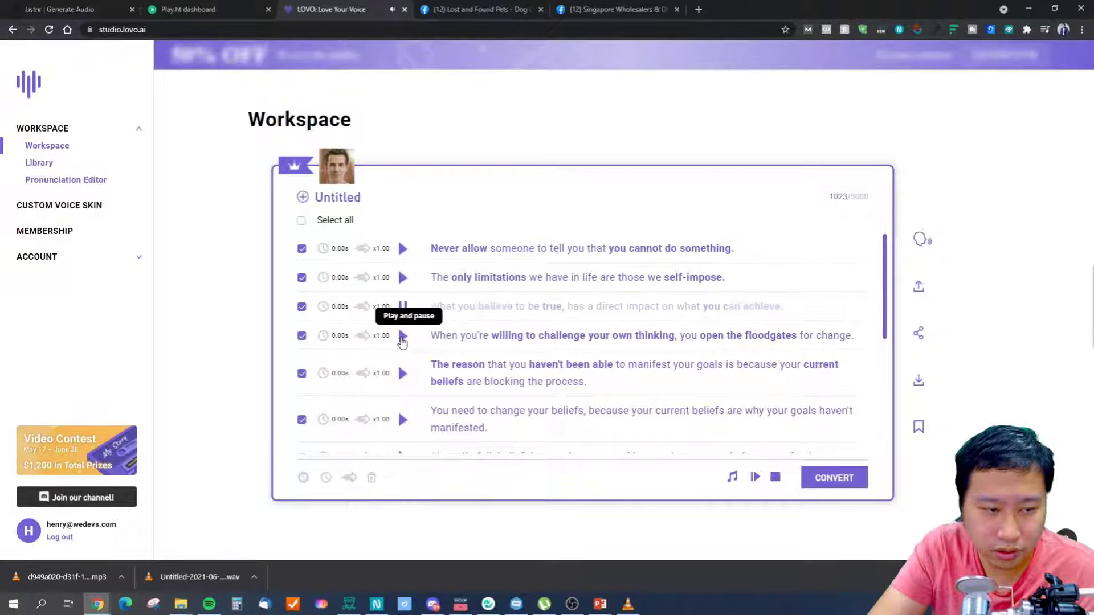
{"action": "left_click", "coordinate": [402, 336]}
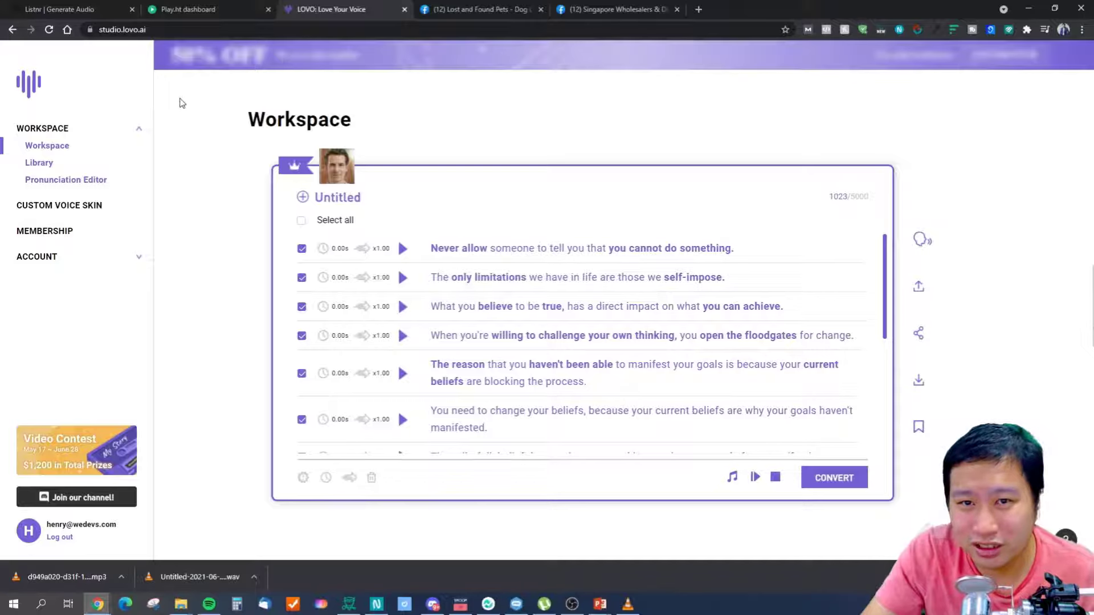
Switch to Listnr and list the male English (UK) voices in the voice selection
{"action": "left_click", "coordinate": [59, 9]}
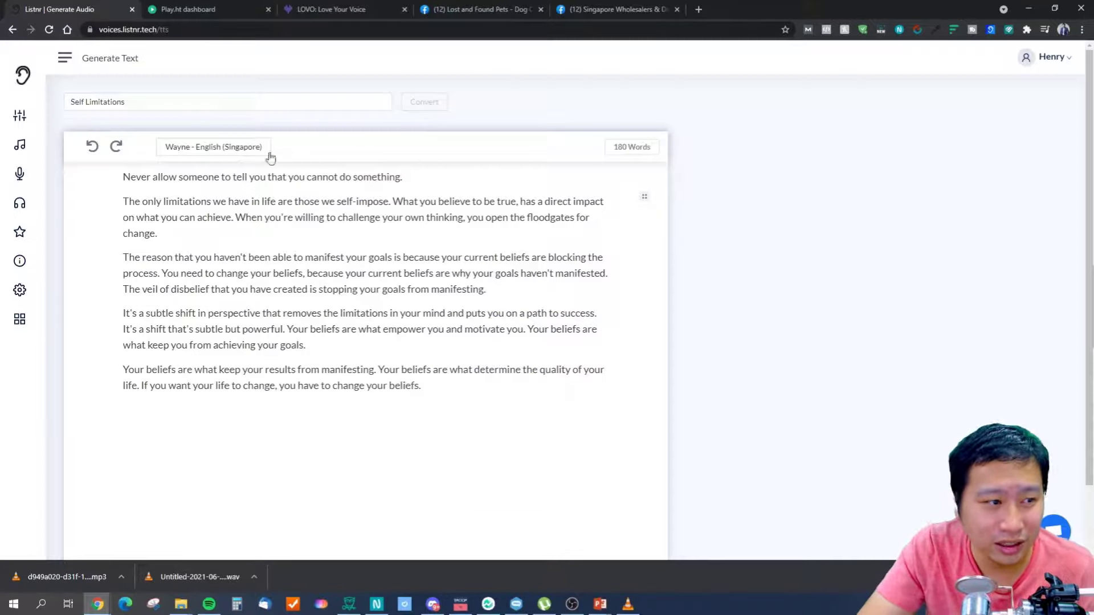
{"action": "left_click", "coordinate": [217, 147]}
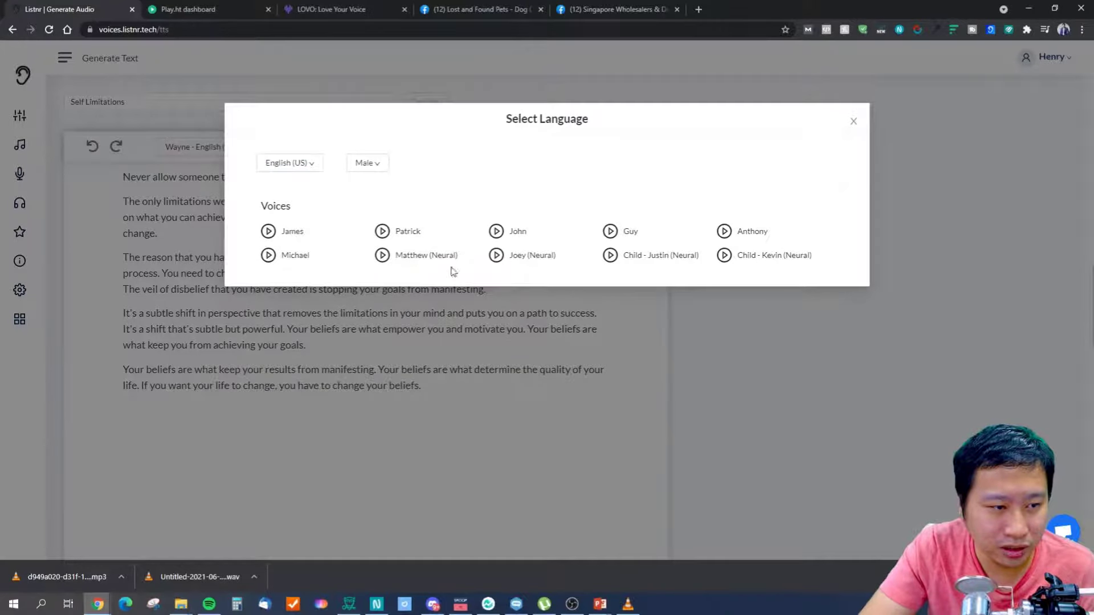
{"action": "left_click", "coordinate": [301, 164]}
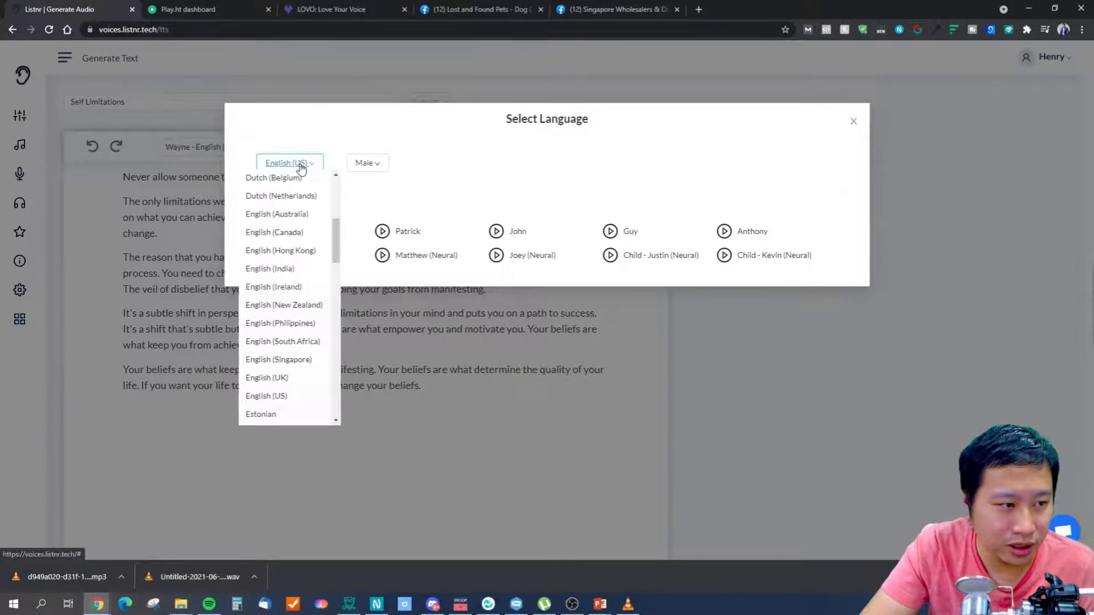
{"action": "left_click", "coordinate": [300, 164]}
{"action": "left_click", "coordinate": [306, 166]}
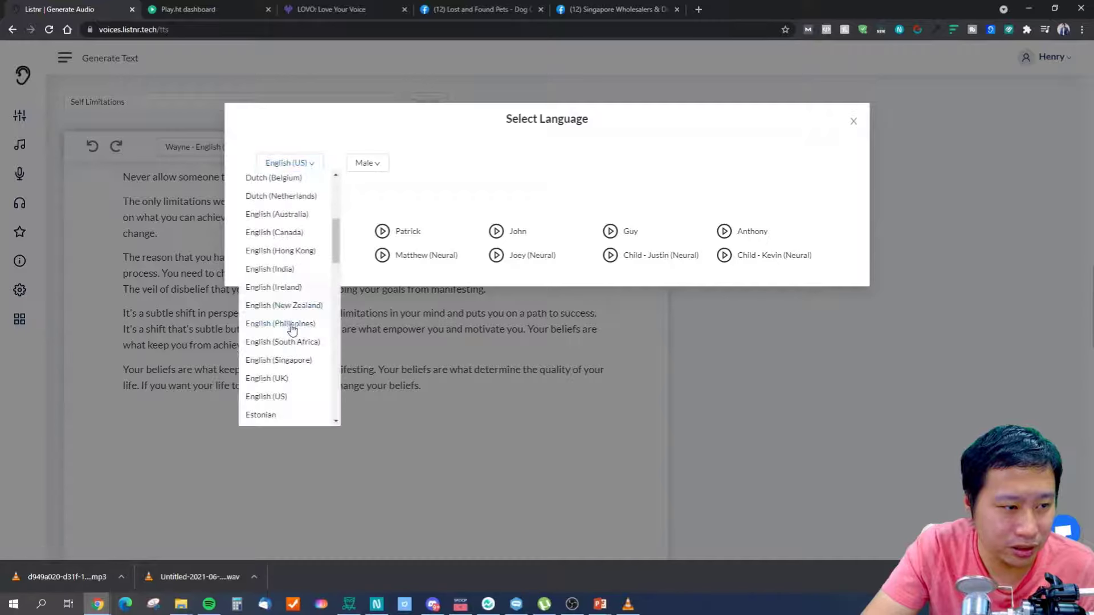
{"action": "left_click", "coordinate": [256, 378]}
Filter Listnr's voices to English (Singapore), play Wayne's sample, and close the voice selection
{"action": "left_click", "coordinate": [296, 163]}
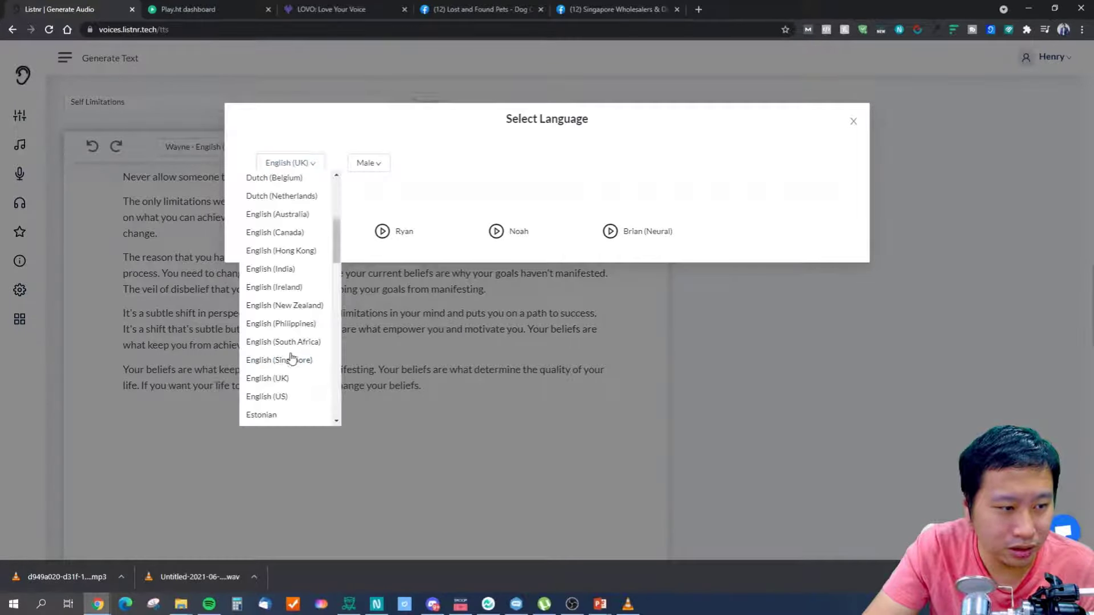
{"action": "left_click", "coordinate": [280, 358]}
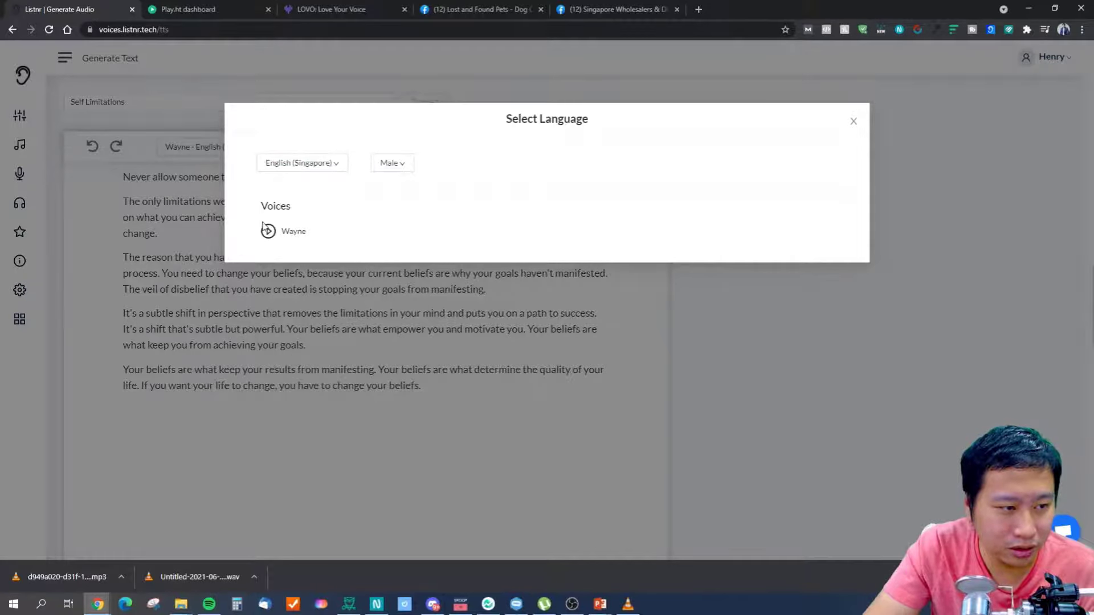
{"action": "left_click", "coordinate": [269, 231]}
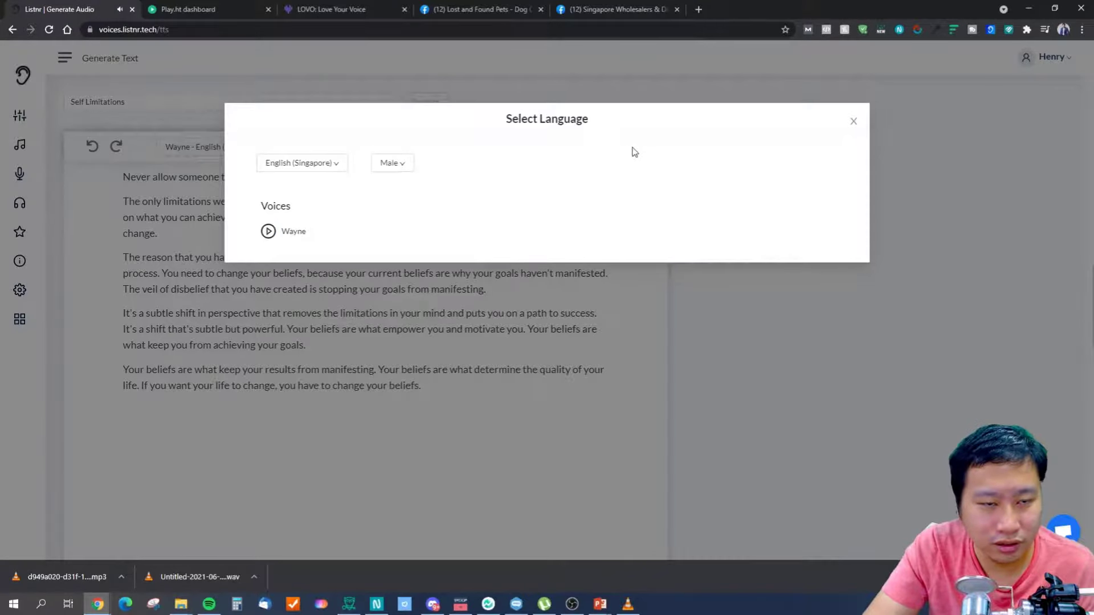
{"action": "left_click", "coordinate": [853, 121]}
Switch to LOVO and replay the first line of the script to compare it with Listnr's Wayne
{"action": "left_click", "coordinate": [330, 9]}
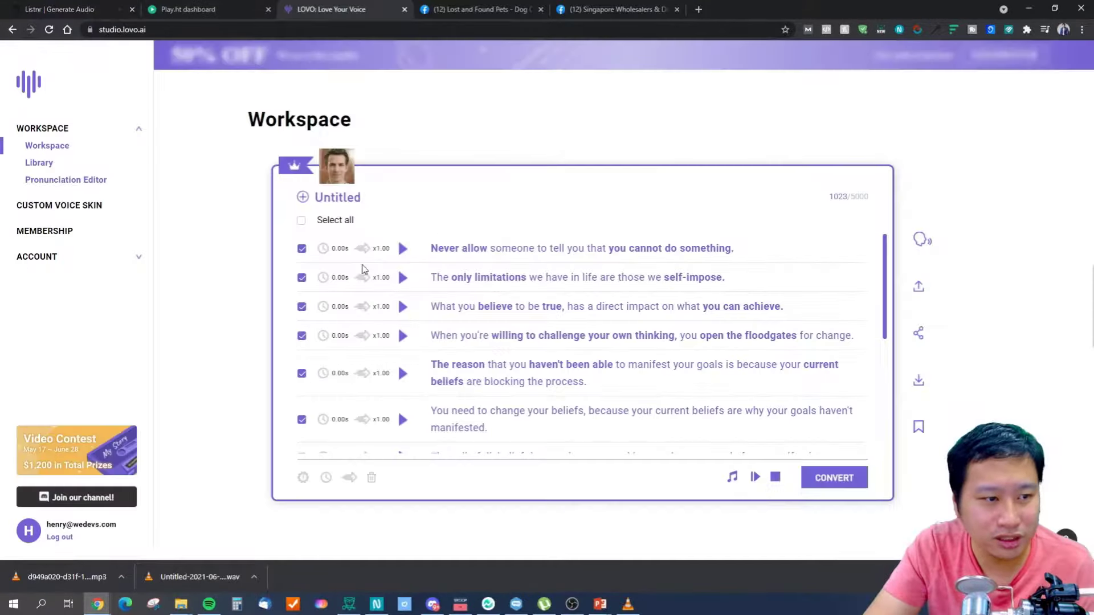
{"action": "left_click", "coordinate": [401, 247]}
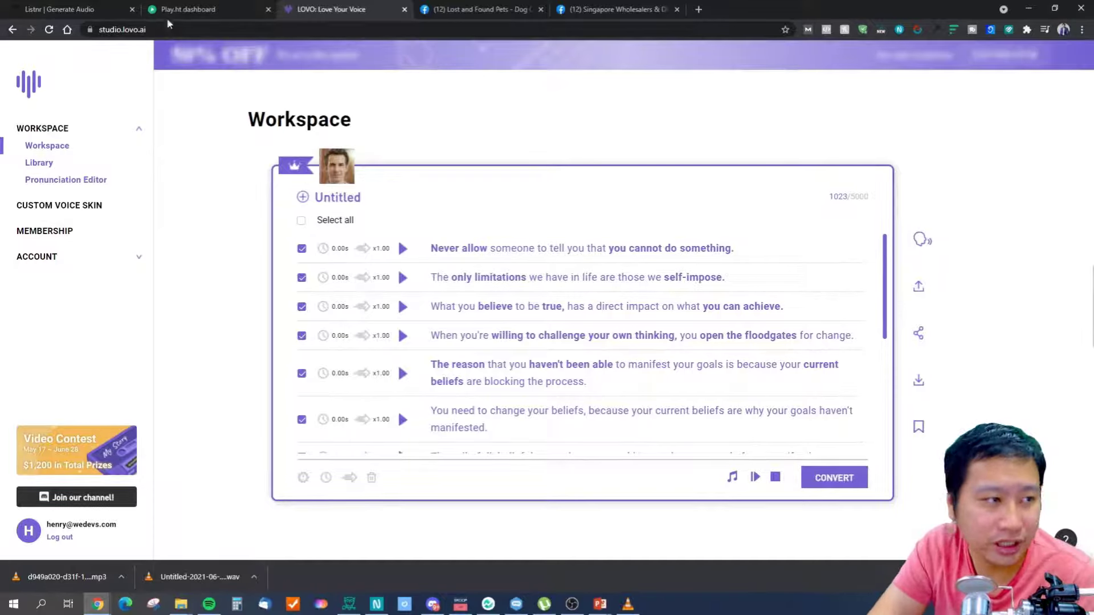
Switch to Listnr, open the tone settings for "Never allow someone", and examine the volume and Say as options
{"action": "left_click", "coordinate": [72, 9]}
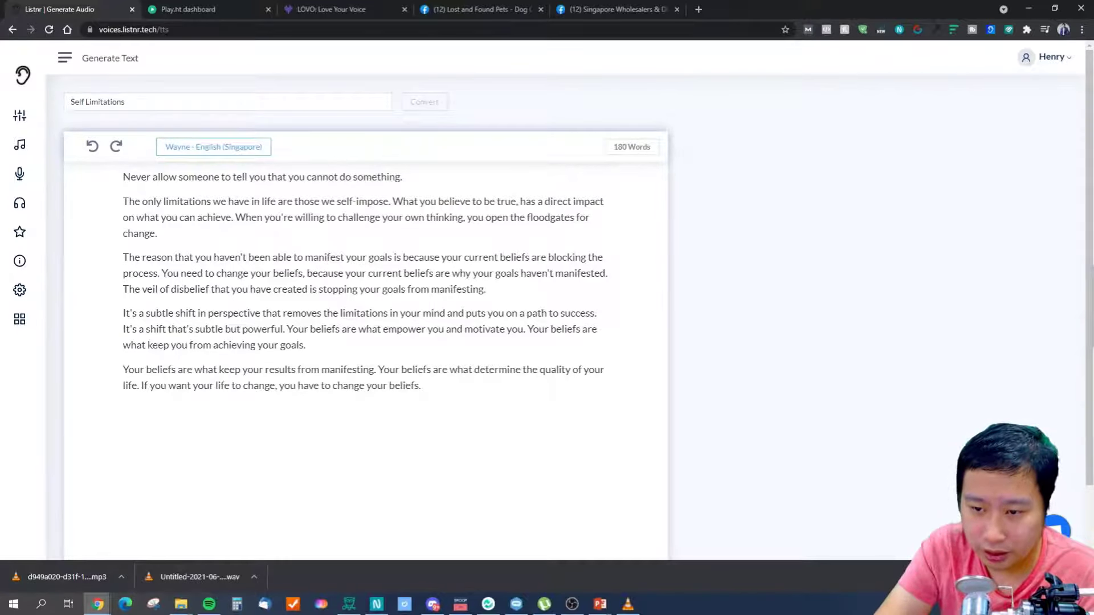
{"action": "key", "text": "alt+Tab"}
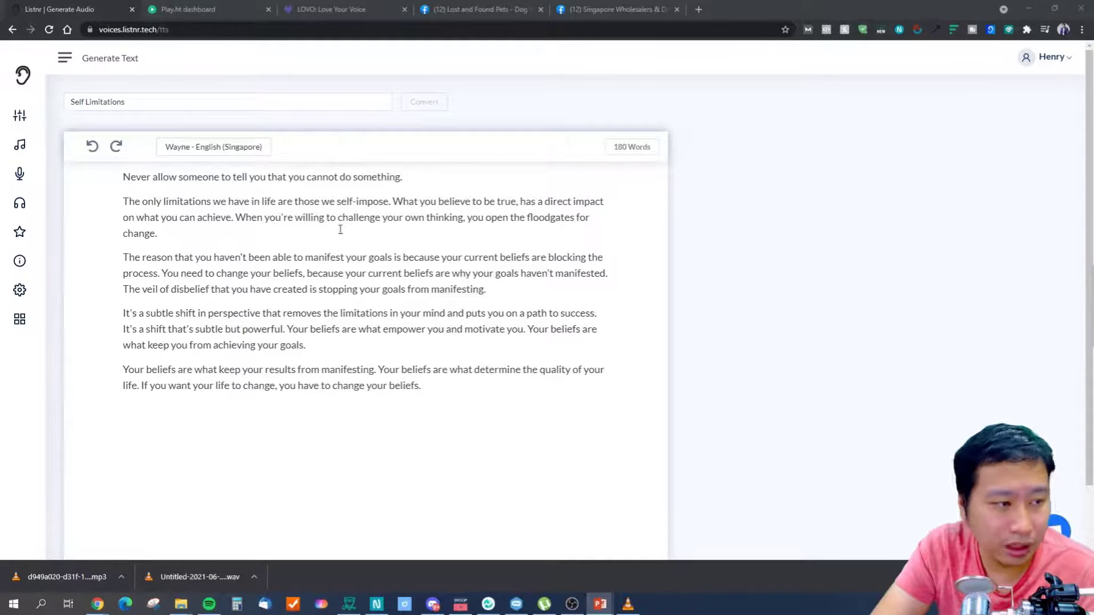
{"action": "left_click", "coordinate": [259, 201]}
{"action": "left_click_drag", "start_coordinate": [123, 178], "coordinate": [220, 183]}
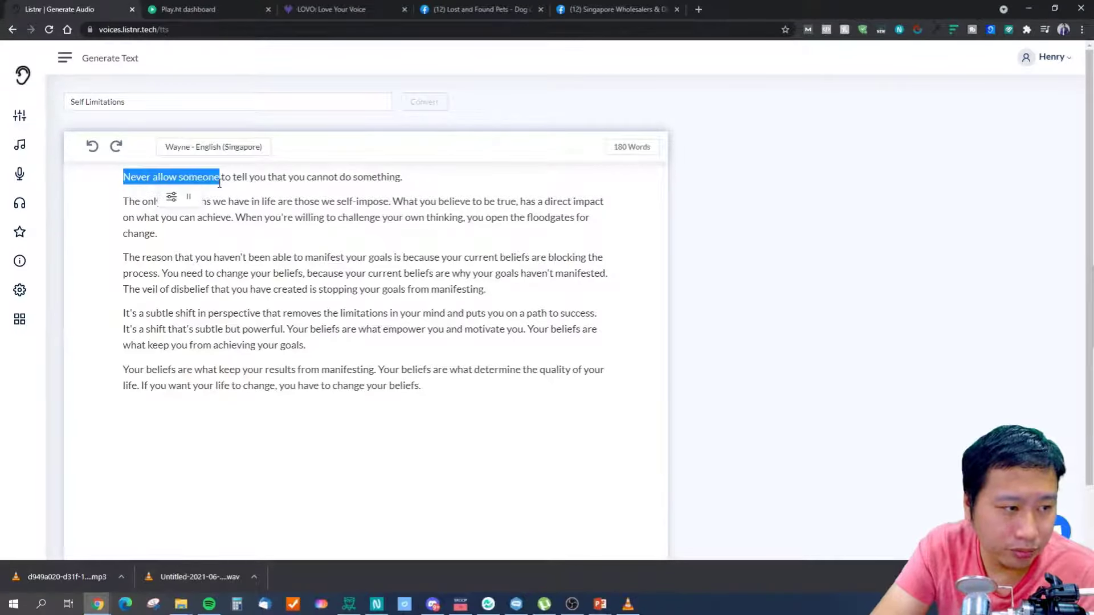
{"action": "left_click", "coordinate": [172, 198]}
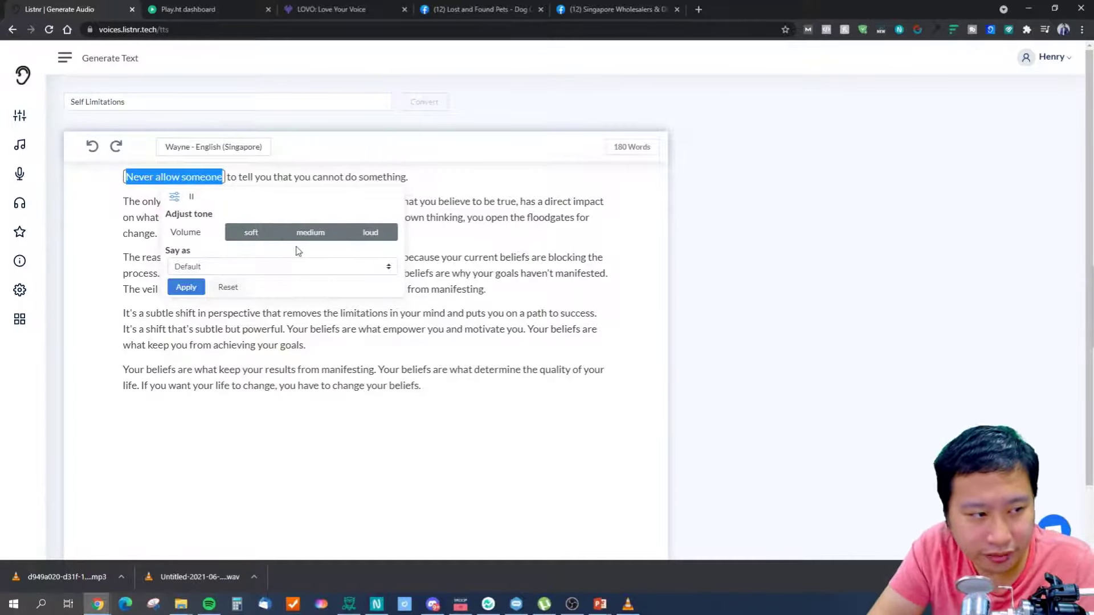
{"action": "left_click", "coordinate": [242, 267]}
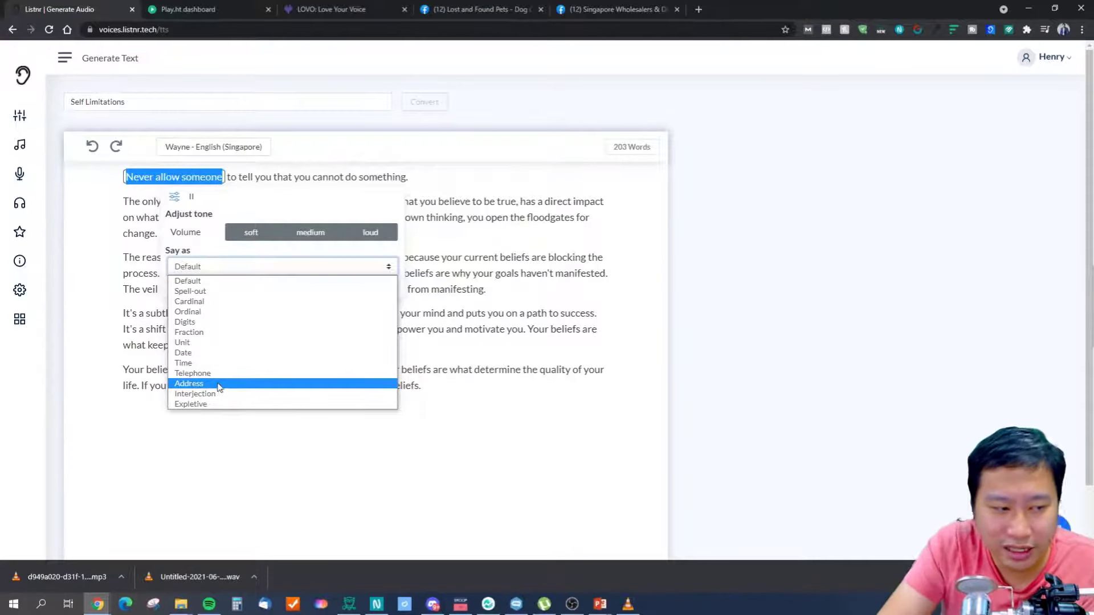
{"action": "left_click", "coordinate": [174, 267]}
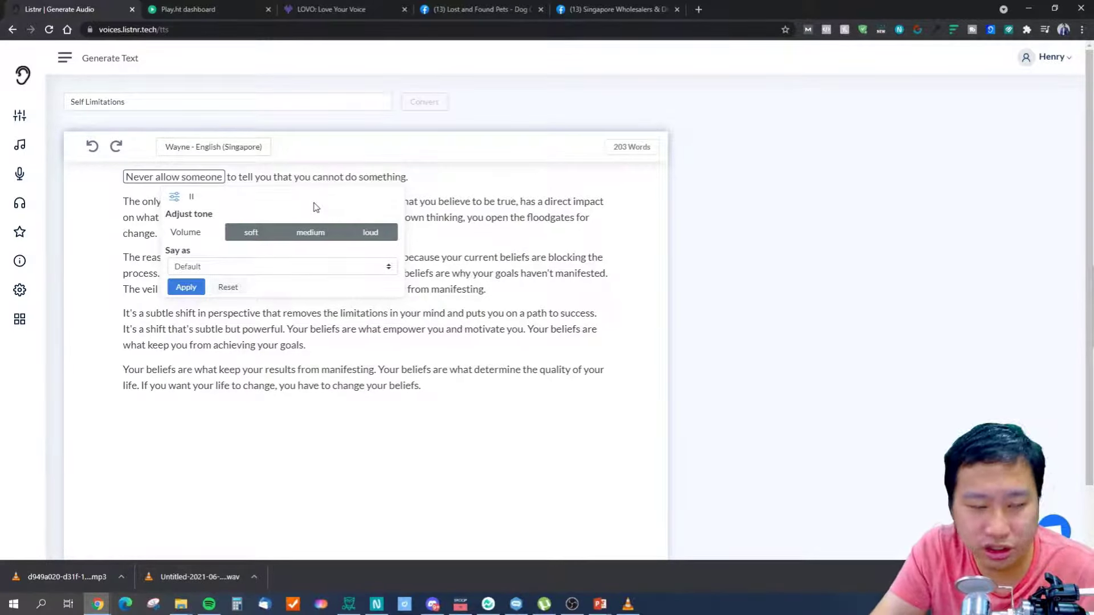
Reopen the tone settings of the phrase "Never allow someone" and reset them
{"action": "left_click", "coordinate": [135, 179]}
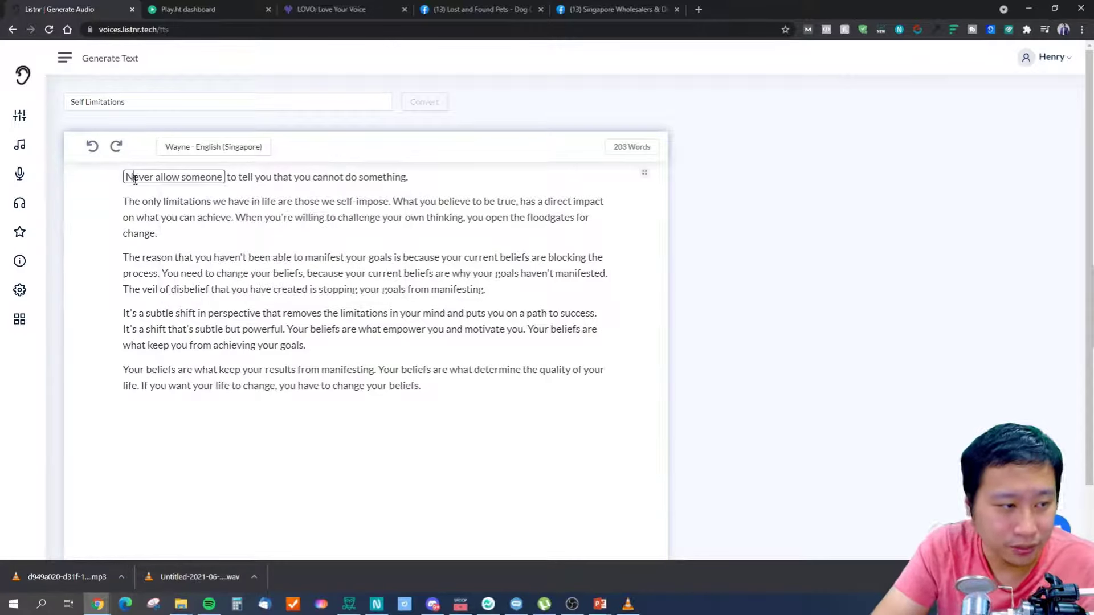
{"action": "left_click", "coordinate": [129, 177]}
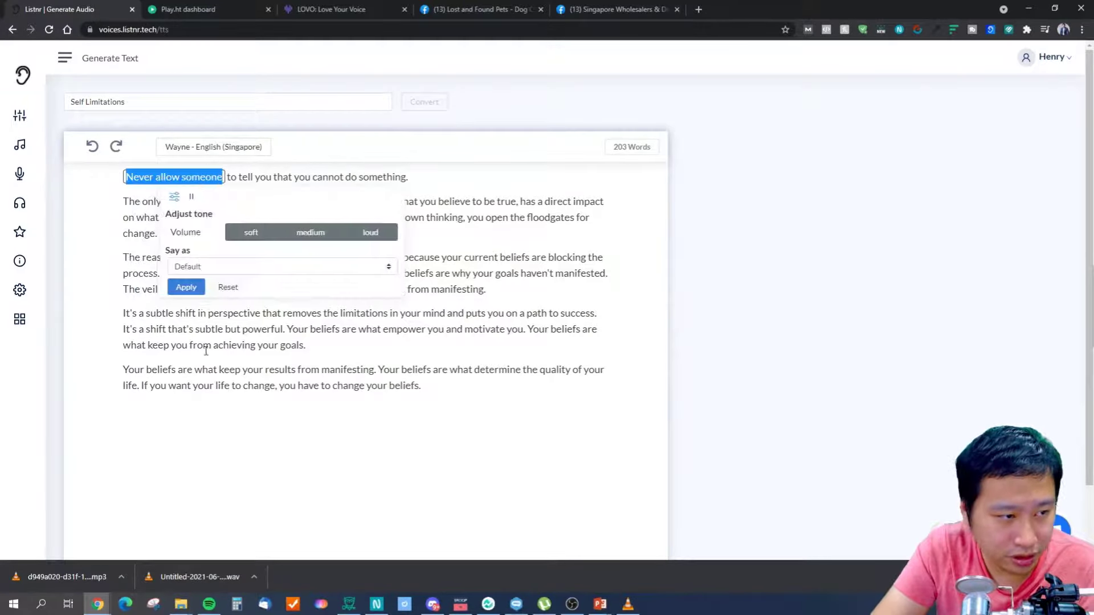
{"action": "left_click", "coordinate": [221, 288]}
Switch to Play.ht, select "hat you haven't been able" in the third paragraph, and examine its pronunciation options, keeping Custom Text
{"action": "left_click", "coordinate": [190, 9]}
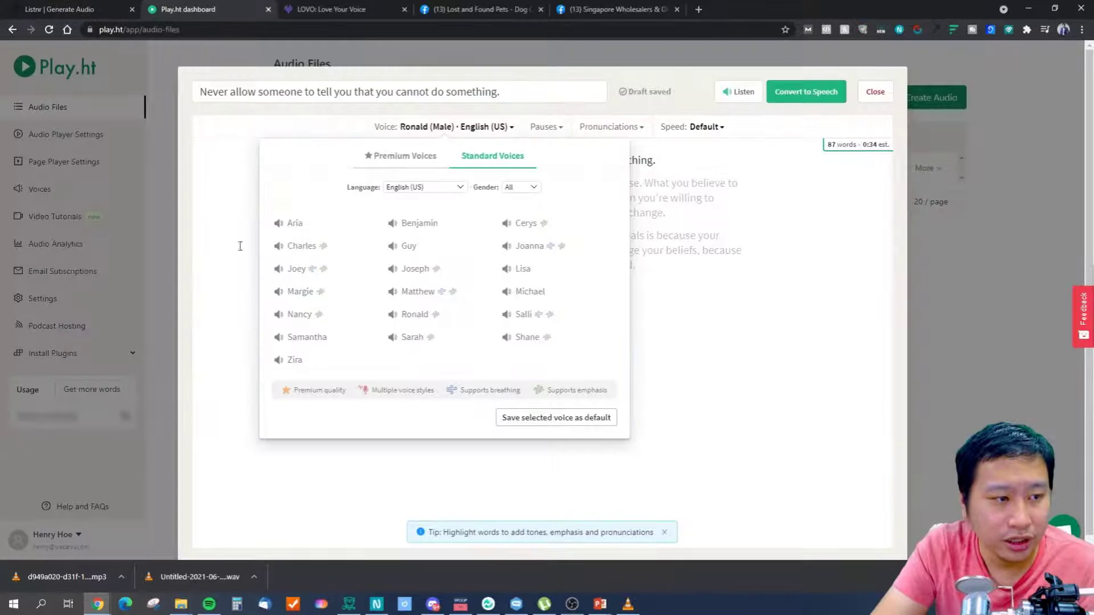
{"action": "left_click", "coordinate": [711, 284]}
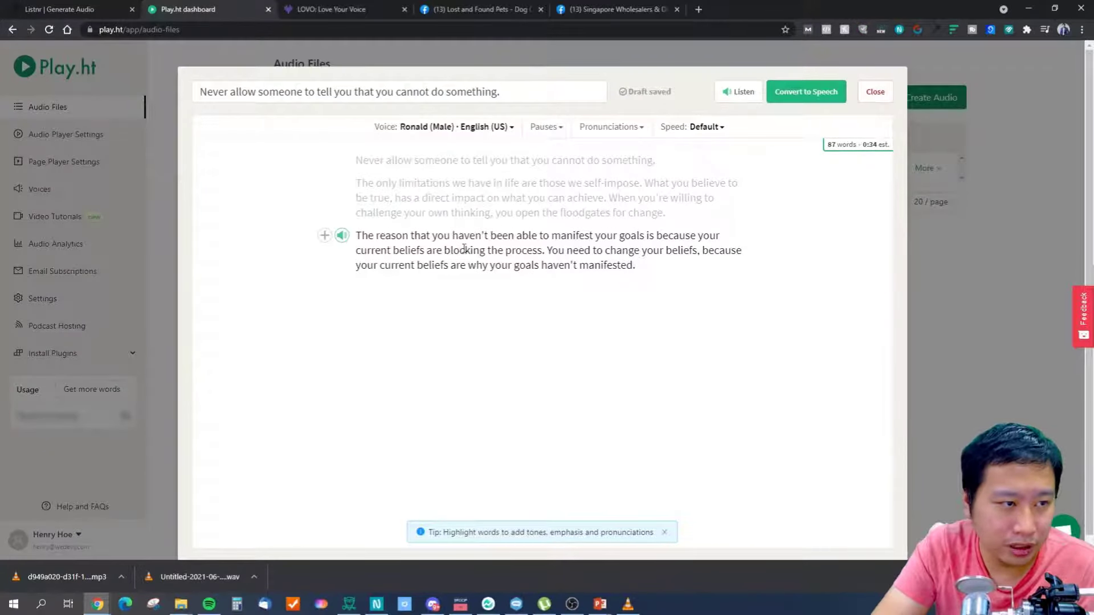
{"action": "left_click_drag", "start_coordinate": [413, 239], "coordinate": [537, 239]}
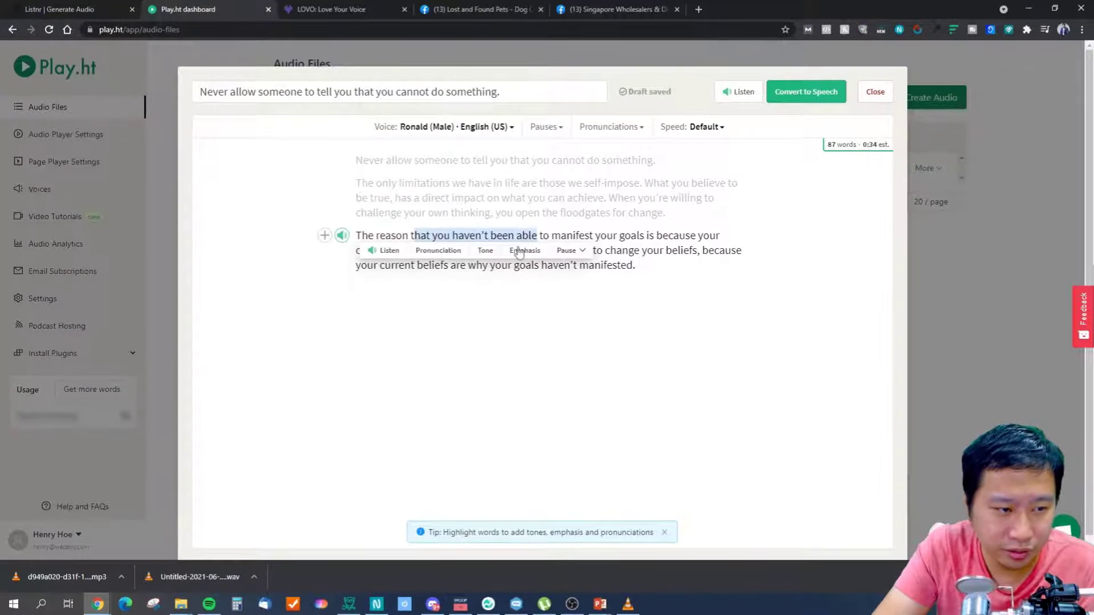
{"action": "left_click", "coordinate": [438, 252]}
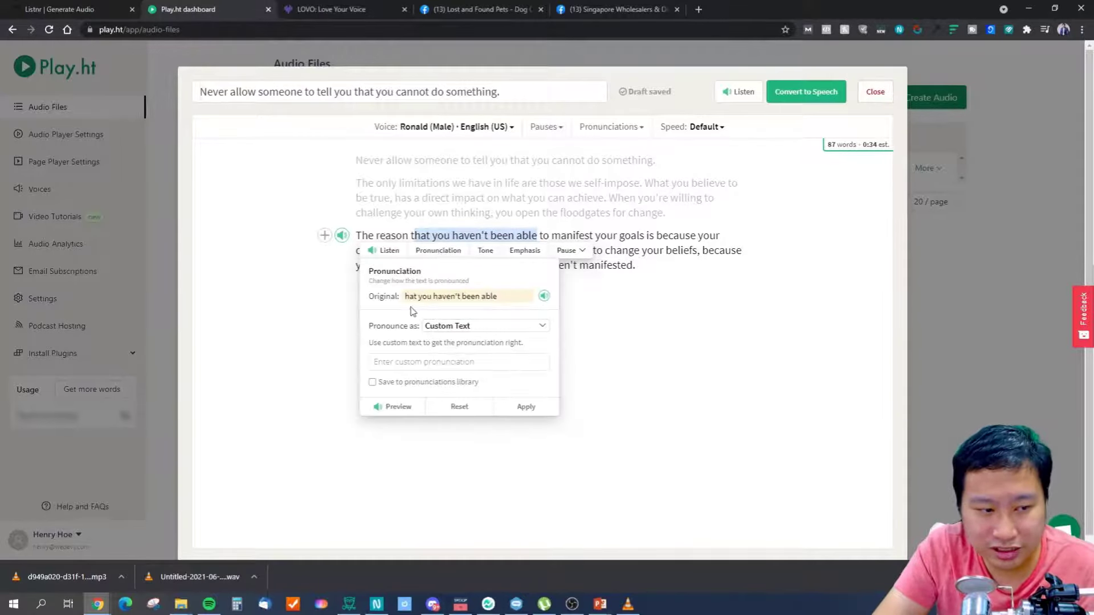
{"action": "left_click", "coordinate": [469, 329]}
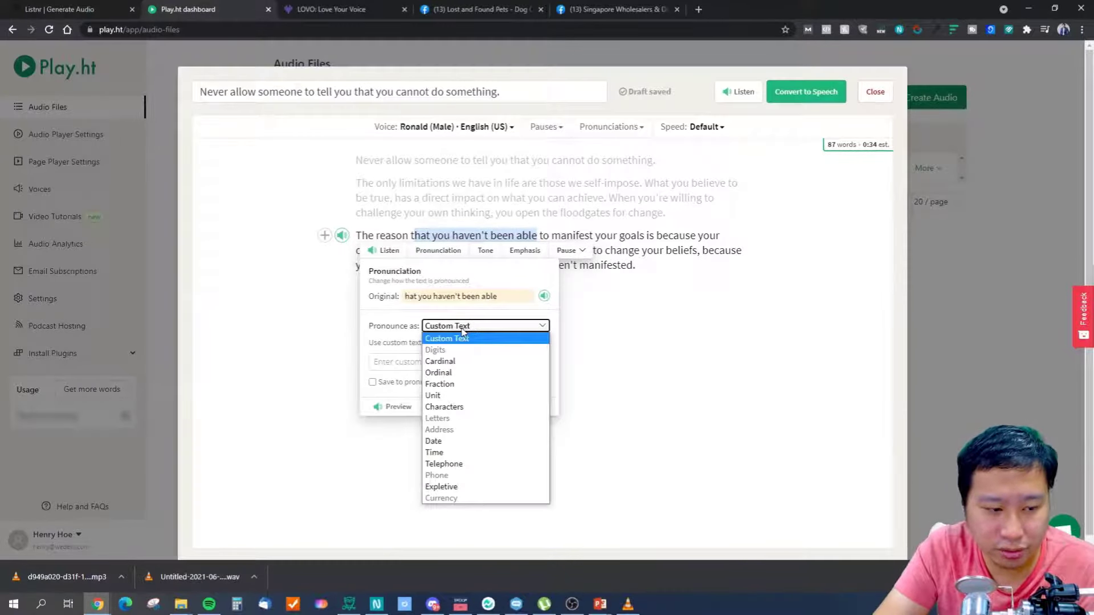
{"action": "left_click", "coordinate": [456, 337]}
{"action": "left_click", "coordinate": [428, 366]}
{"action": "left_click", "coordinate": [393, 342]}
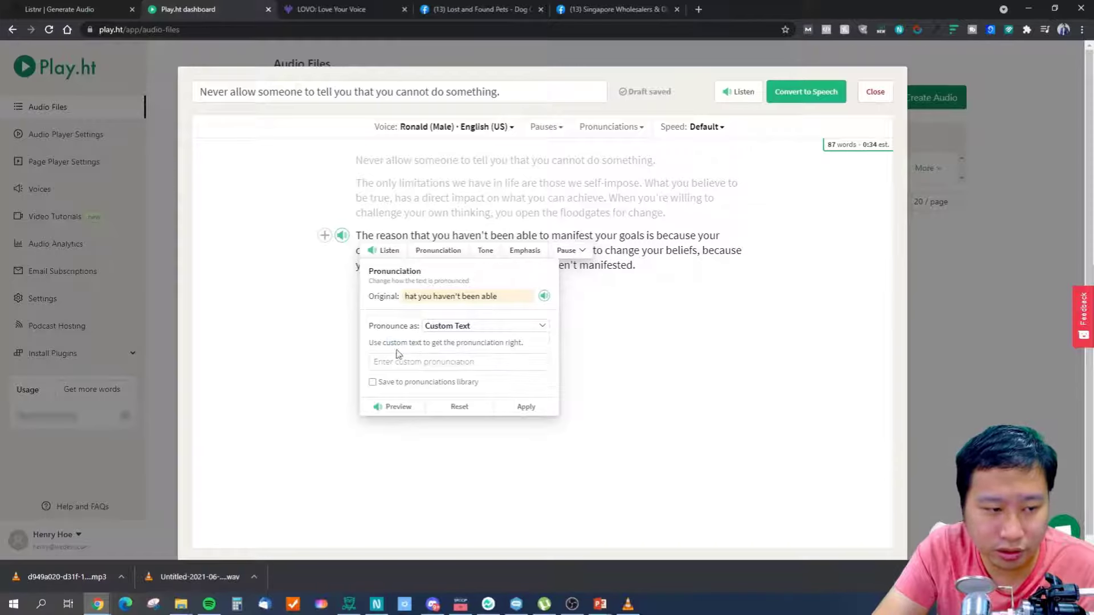
{"action": "left_click", "coordinate": [440, 330]}
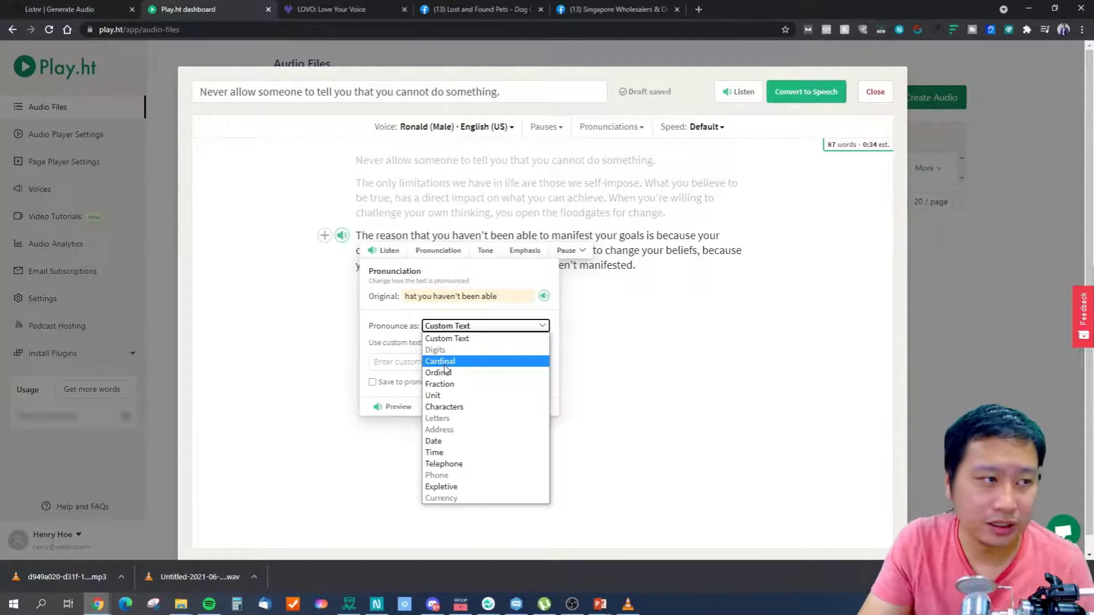
{"action": "left_click", "coordinate": [446, 339]}
{"action": "left_click", "coordinate": [392, 360]}
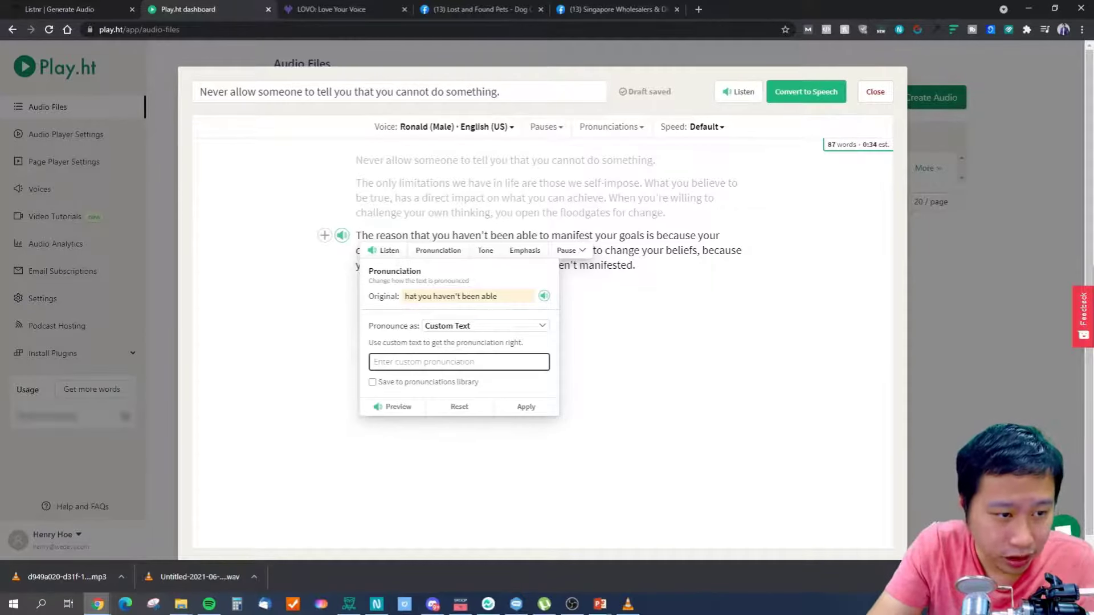
Examine the tone and emphasis settings for the selected phrase, and check the general pauses and pronunciations options
{"action": "left_click", "coordinate": [484, 251]}
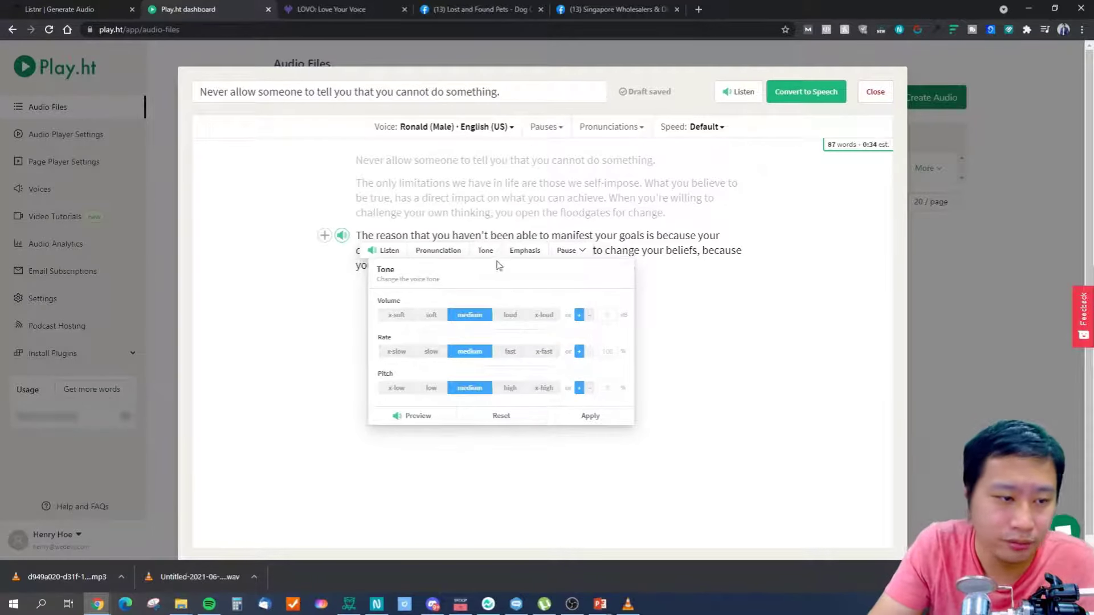
{"action": "left_click", "coordinate": [517, 253]}
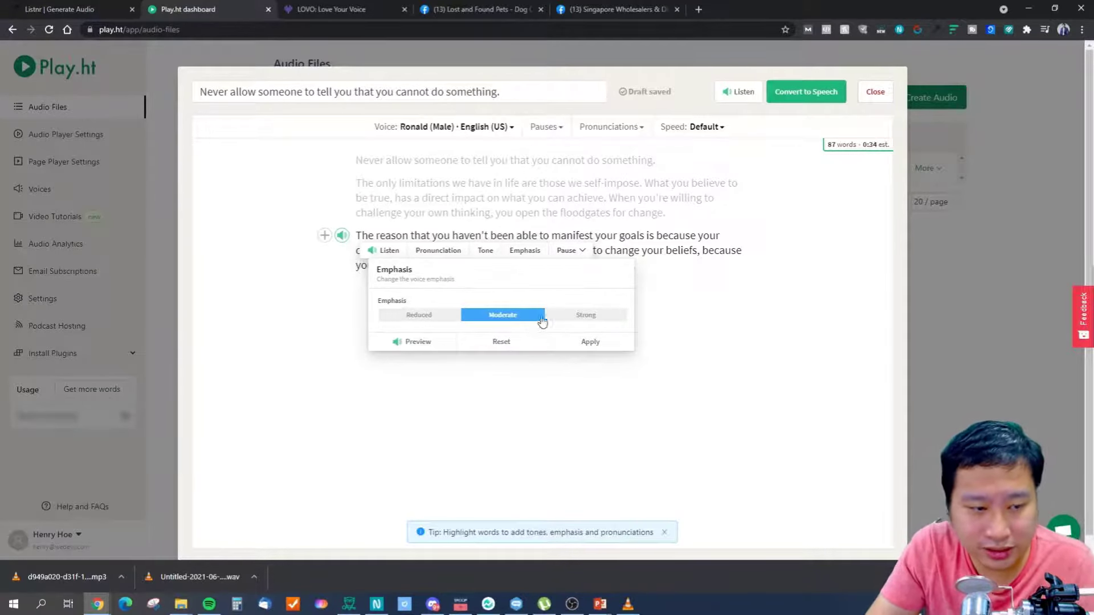
{"action": "left_click", "coordinate": [584, 210]}
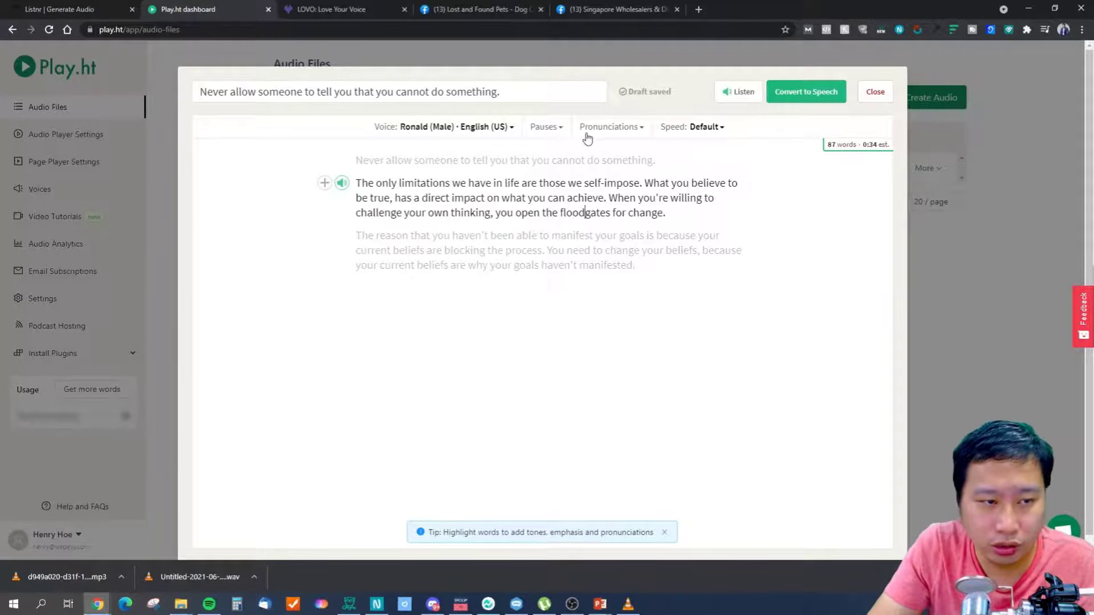
{"action": "left_click", "coordinate": [559, 128]}
{"action": "left_click", "coordinate": [601, 127]}
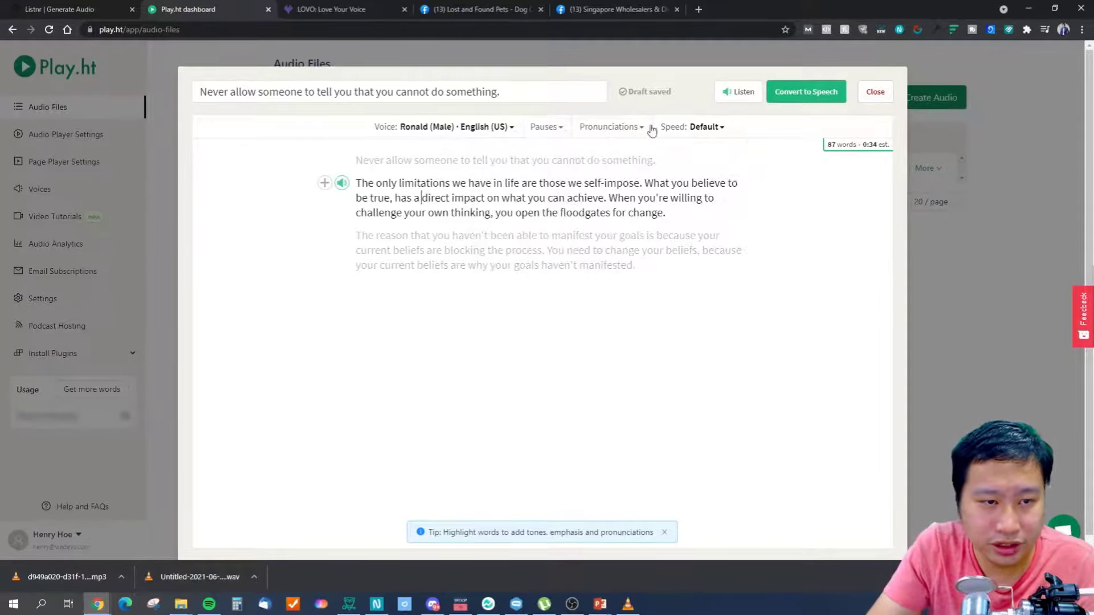
Switch to LOVO, emphasize "need" and "change your beliefs" in the sentence starting "You need to change", and save the emphasis
{"action": "left_click", "coordinate": [325, 9]}
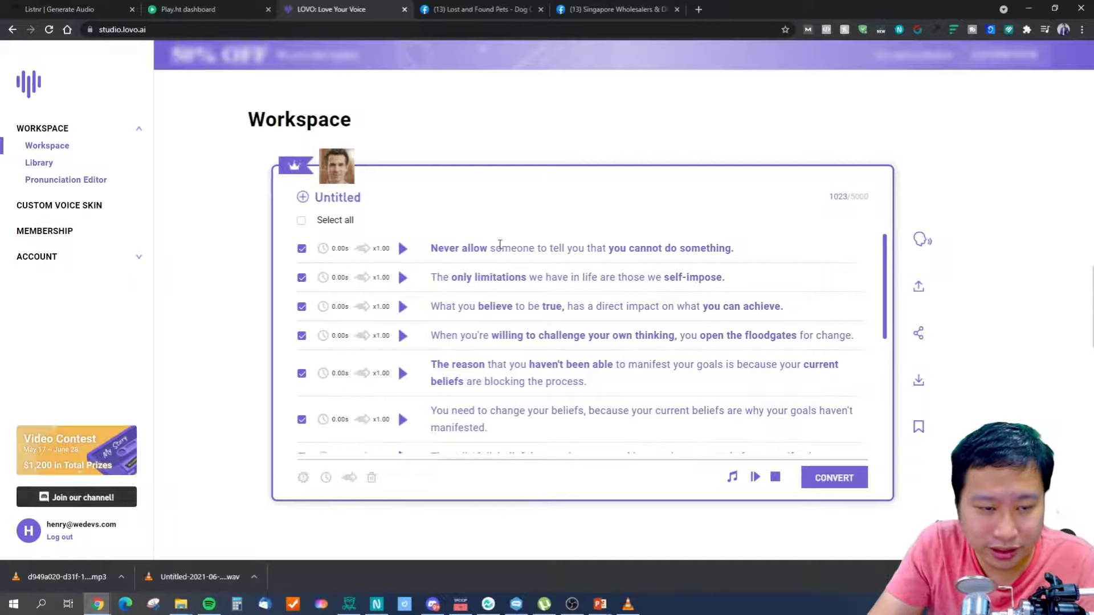
{"action": "left_click", "coordinate": [303, 477]}
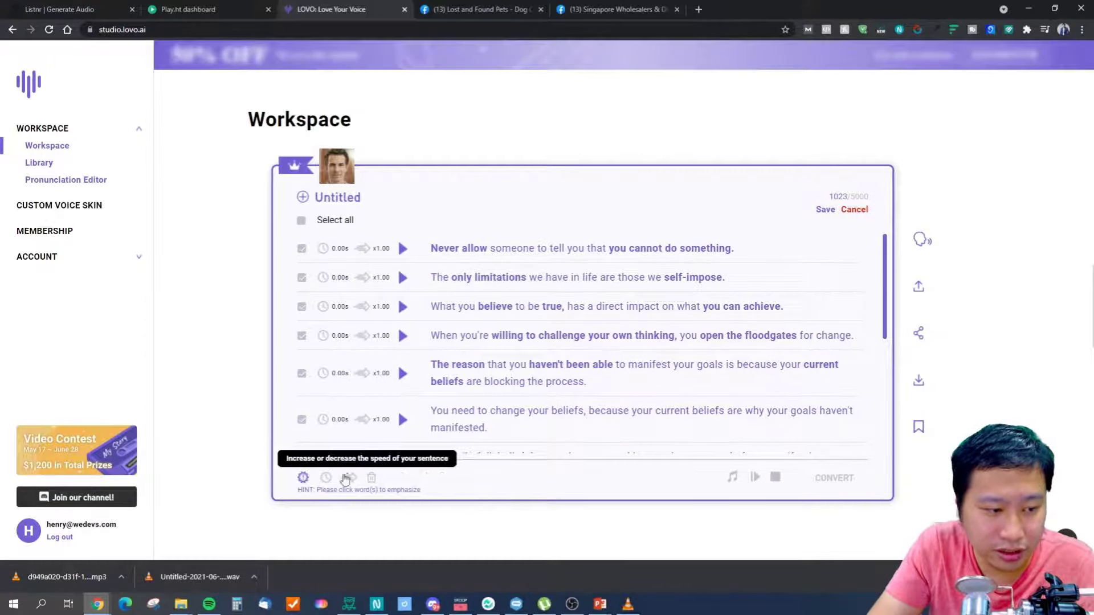
{"action": "scroll", "coordinate": [530, 387], "scroll_direction": "down", "scroll_amount": 2}
{"action": "scroll", "coordinate": [510, 360], "scroll_direction": "up", "scroll_amount": 2}
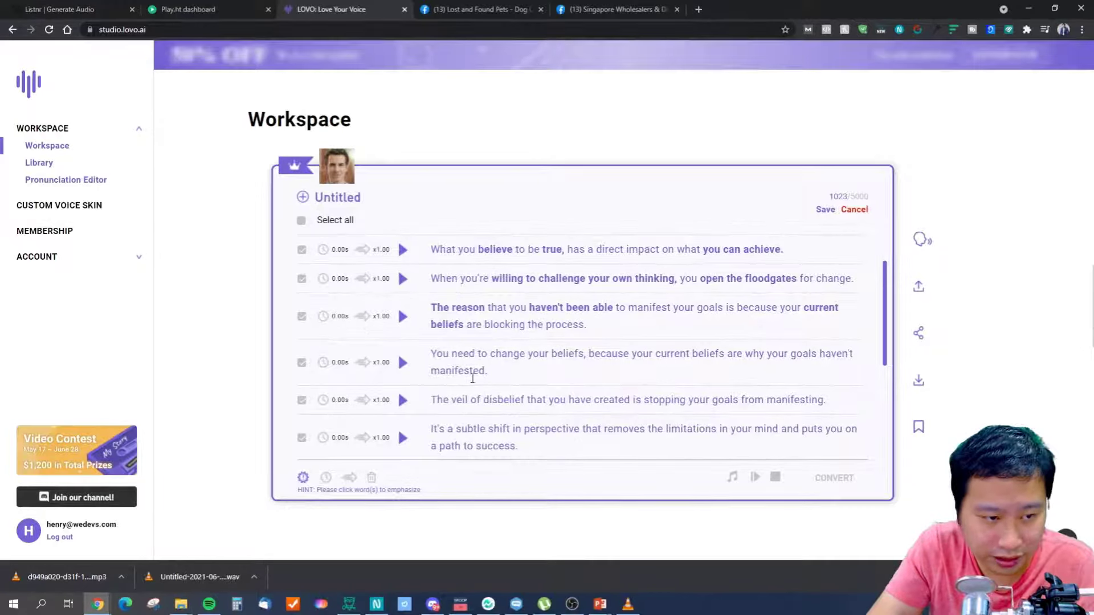
{"action": "left_click", "coordinate": [466, 354]}
{"action": "left_click", "coordinate": [512, 355]}
{"action": "left_click", "coordinate": [542, 358]}
{"action": "left_click", "coordinate": [565, 357]}
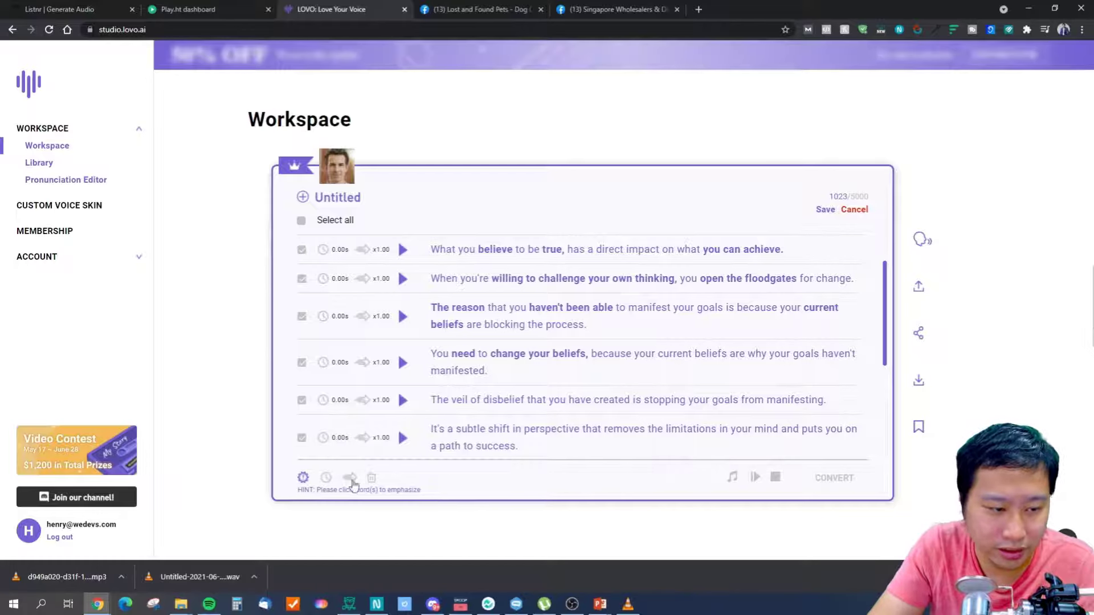
{"action": "left_click_drag", "start_coordinate": [476, 358], "coordinate": [558, 360]}
{"action": "left_click", "coordinate": [563, 404]}
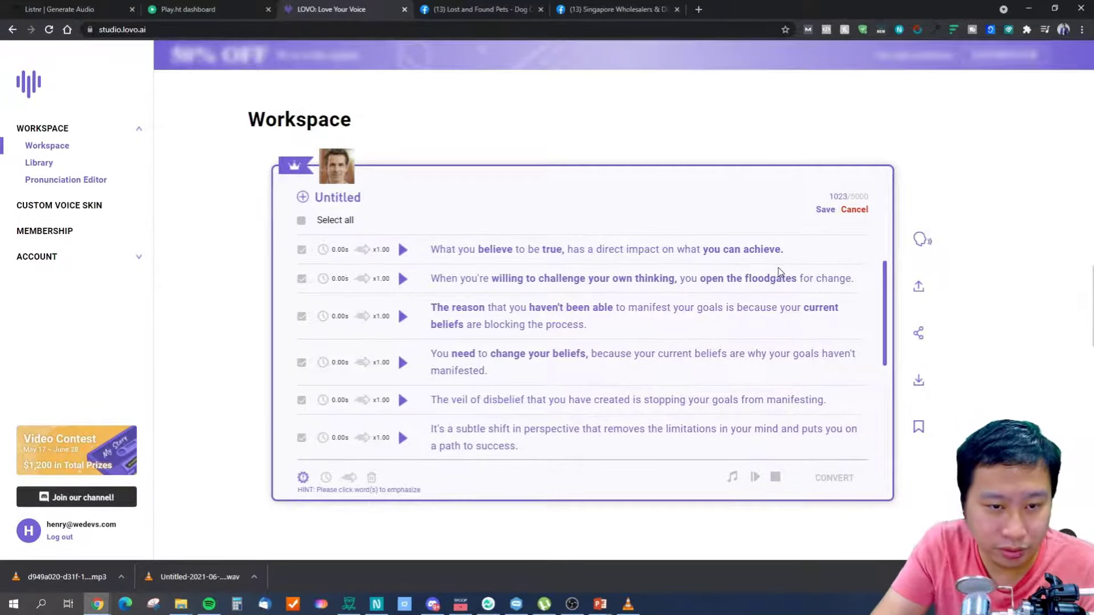
{"action": "left_click", "coordinate": [824, 210]}
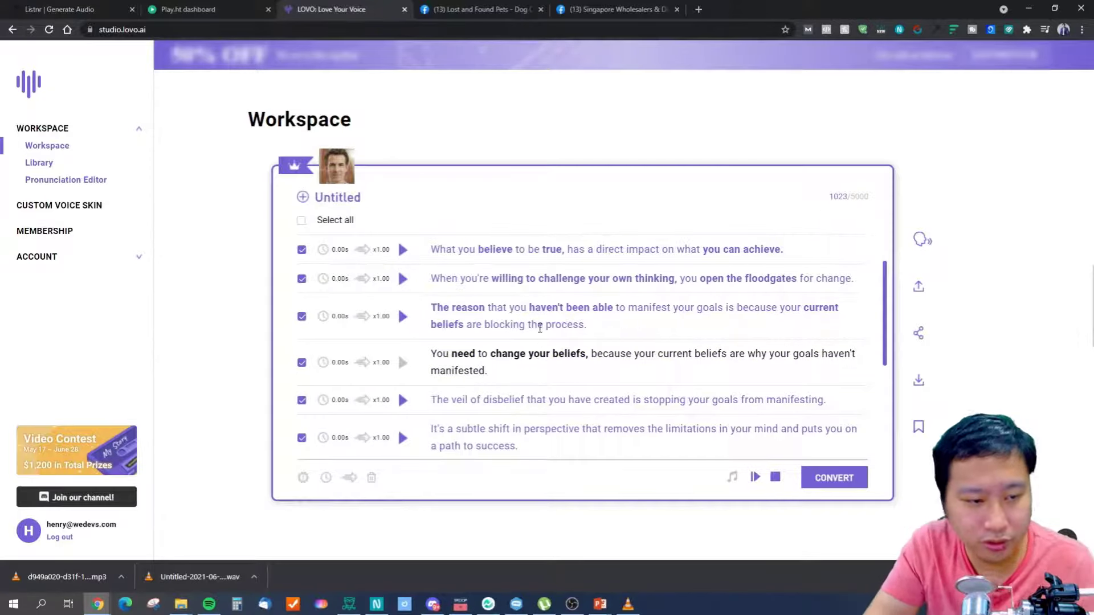
Play the sentence "You need to change your beliefs" to hear its emphasized words
{"action": "left_click", "coordinate": [403, 363]}
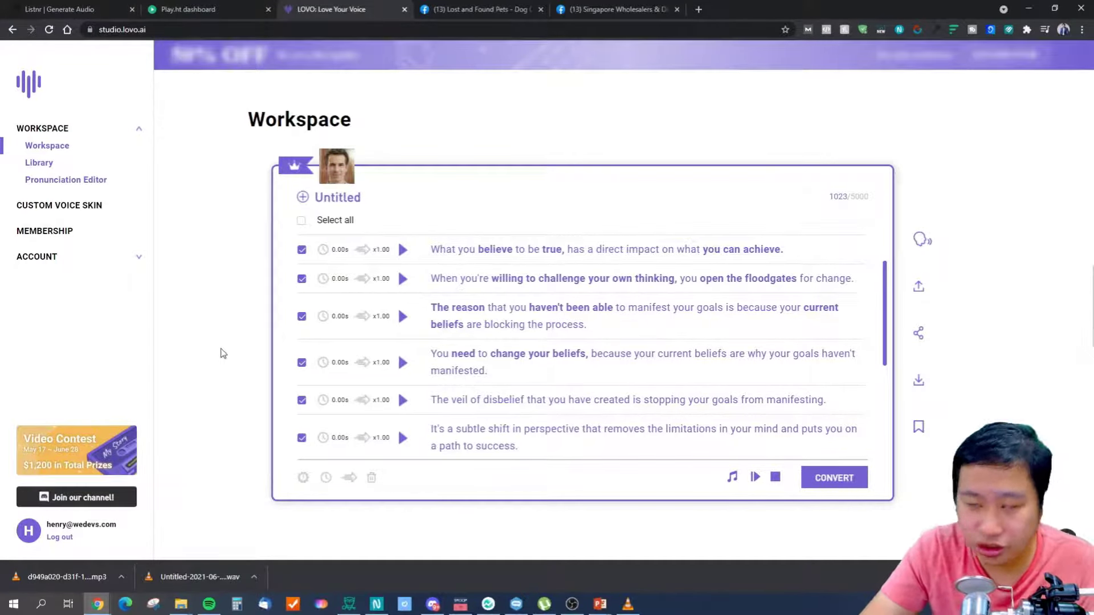
{"action": "left_click_drag", "start_coordinate": [488, 297], "coordinate": [582, 293]}
{"action": "left_click", "coordinate": [582, 293]}
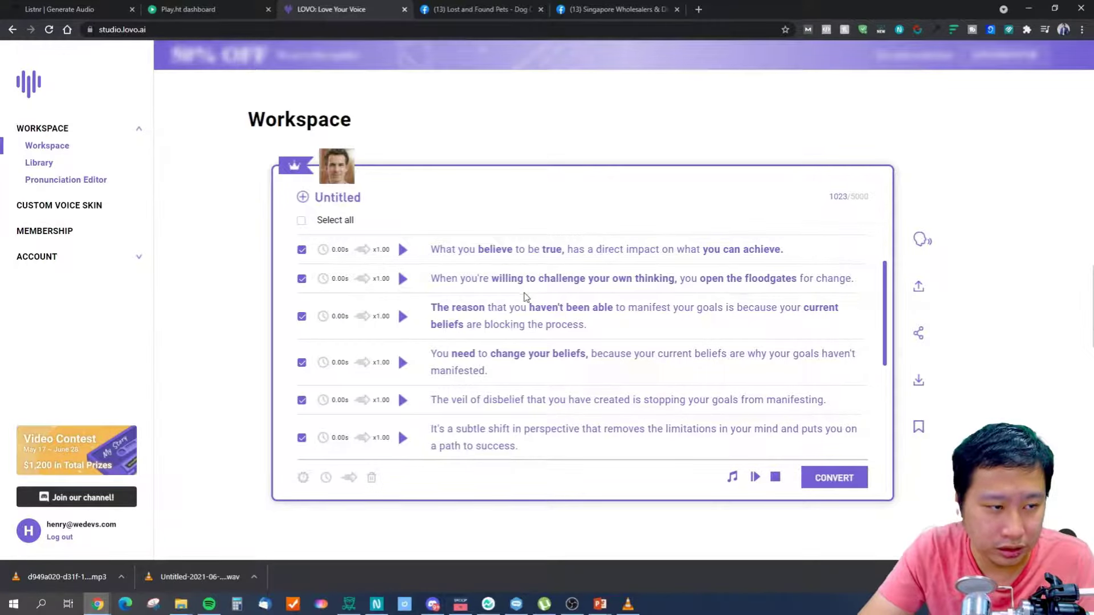
{"action": "left_click", "coordinate": [61, 6]}
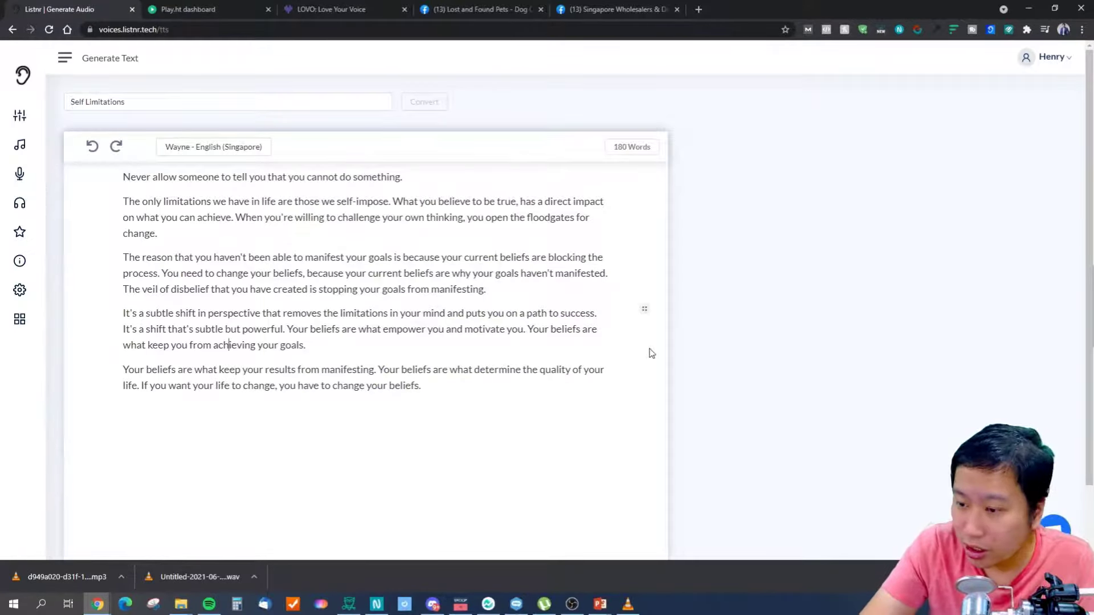
{"action": "key", "text": "alt+Tab"}
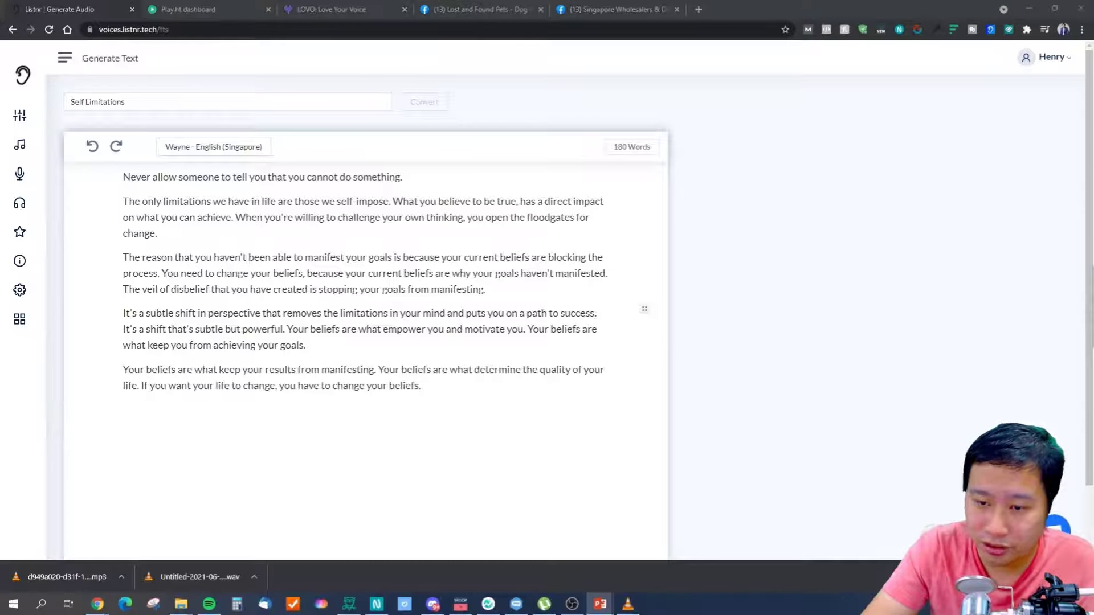
{"action": "left_click", "coordinate": [263, 9]}
{"action": "left_click", "coordinate": [315, 8]}
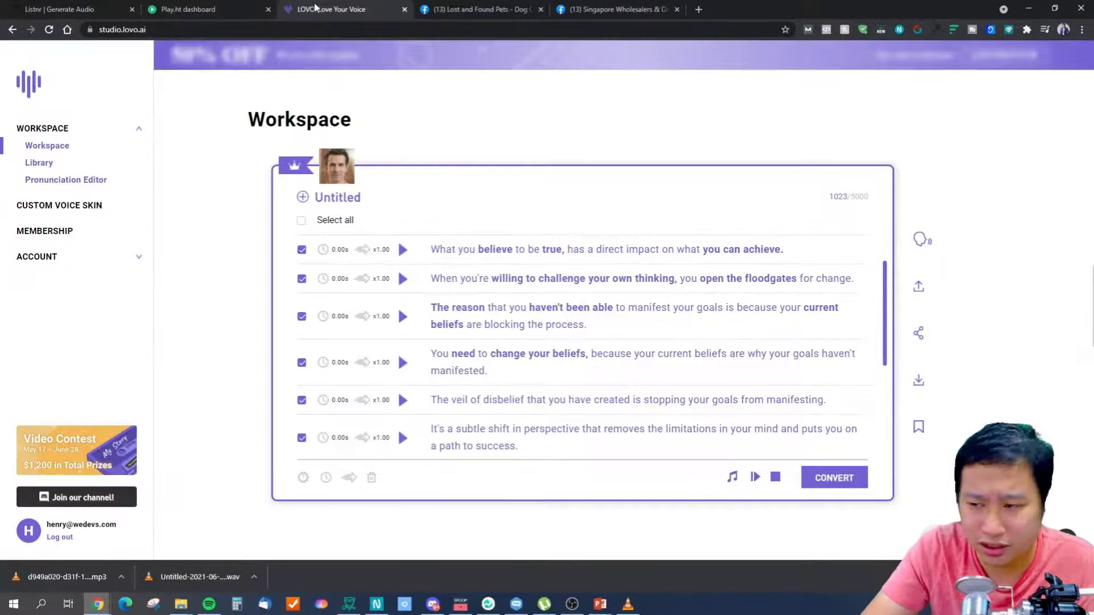
Change the voice skin to Jacques Moineau and play the "What you believe to be true" and "Never allow someone" lines
{"action": "left_click", "coordinate": [321, 165]}
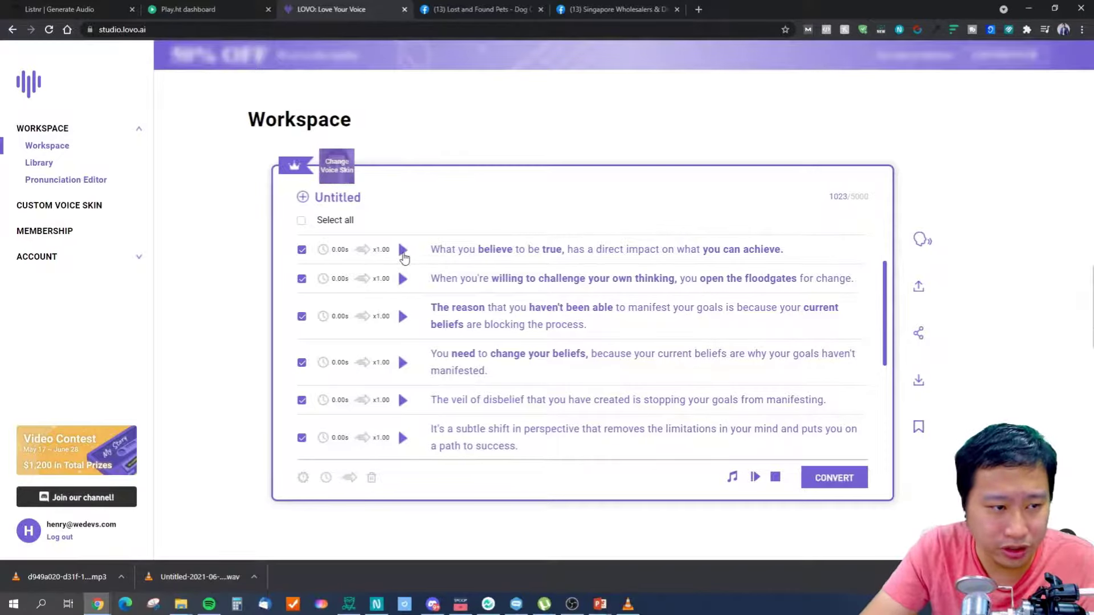
{"action": "left_click_drag", "start_coordinate": [739, 174], "coordinate": [713, 408]}
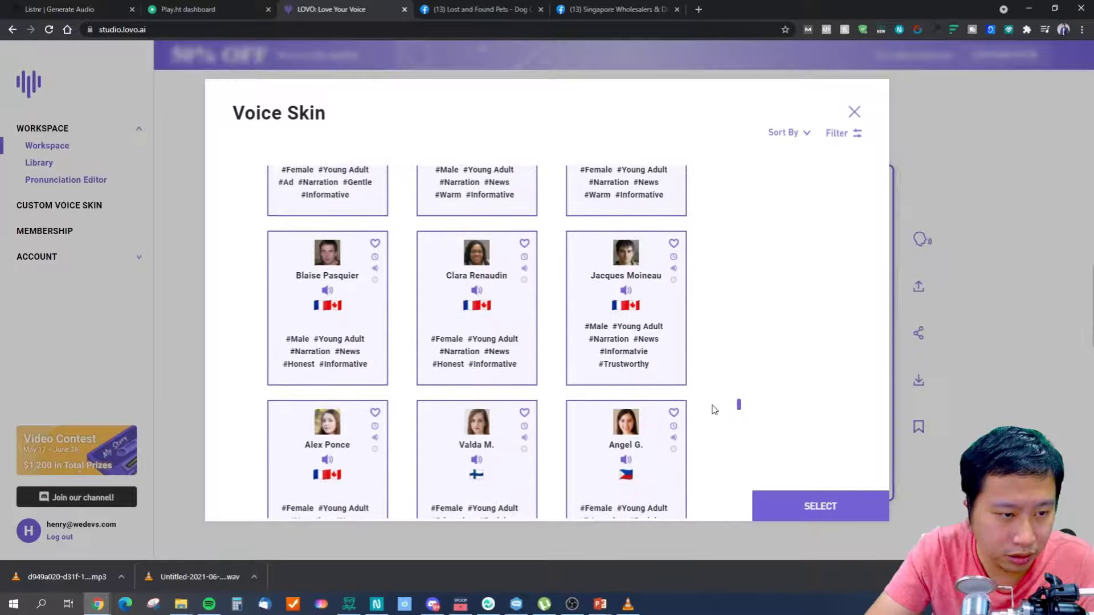
{"action": "left_click", "coordinate": [618, 262]}
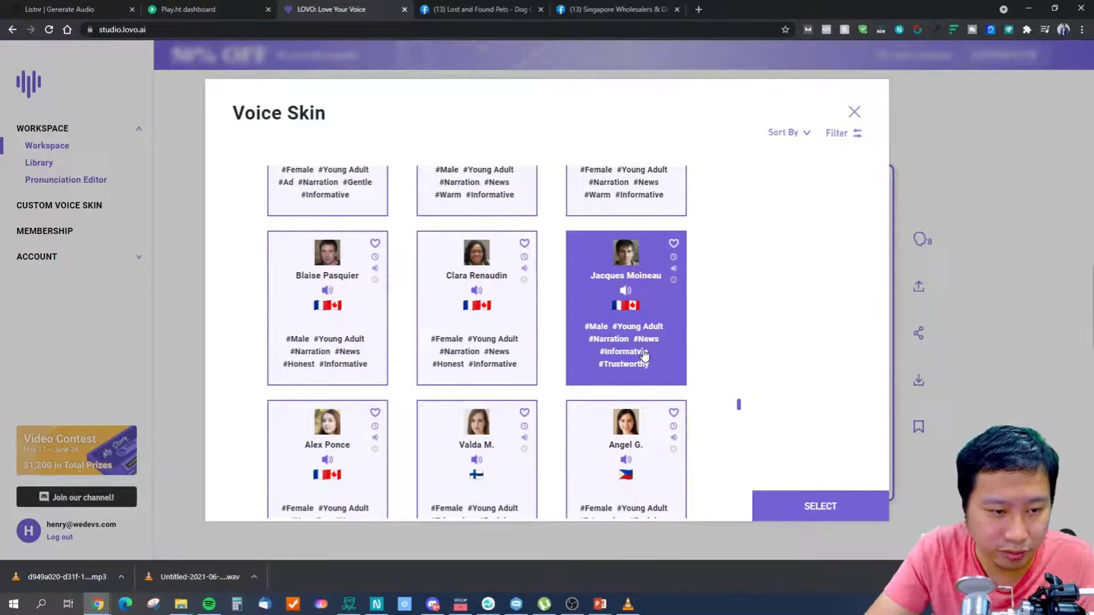
{"action": "left_click", "coordinate": [820, 505]}
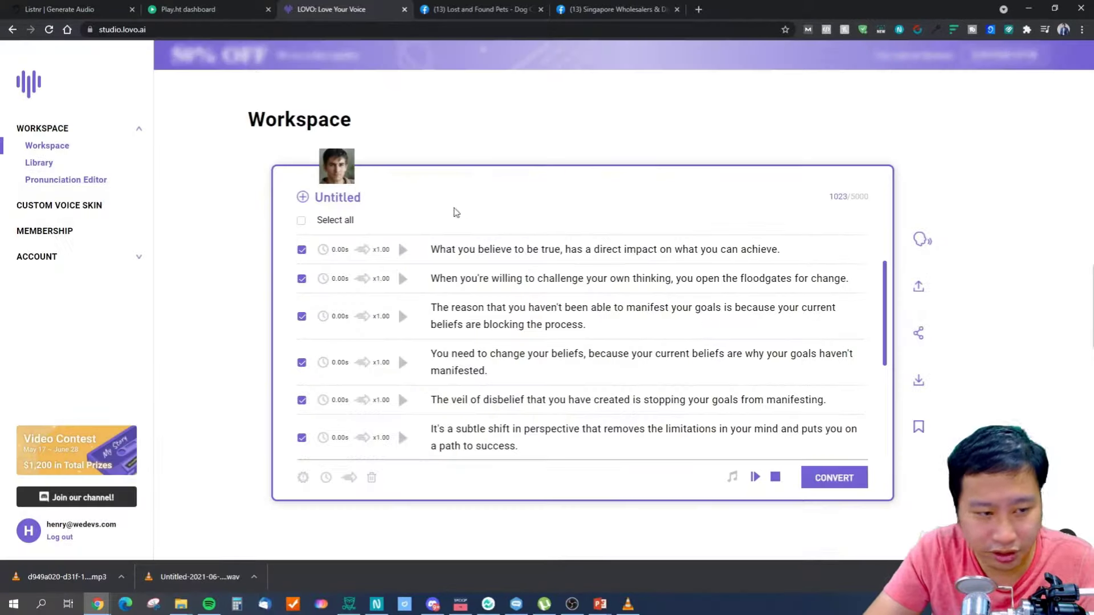
{"action": "left_click", "coordinate": [402, 249]}
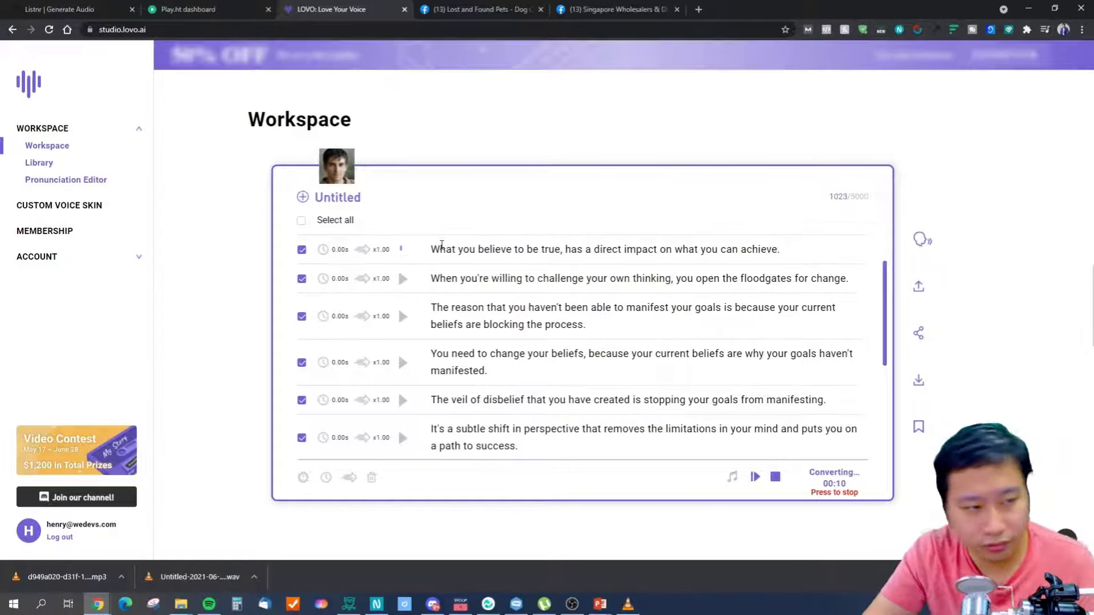
{"action": "scroll", "coordinate": [447, 347], "scroll_direction": "up", "scroll_amount": 1}
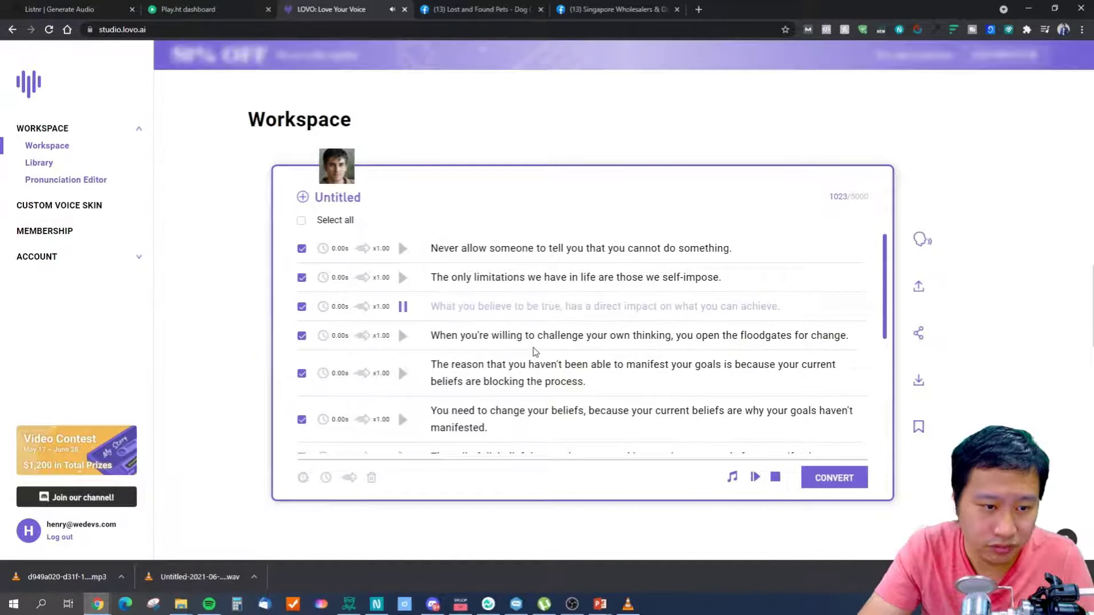
{"action": "left_click", "coordinate": [408, 253]}
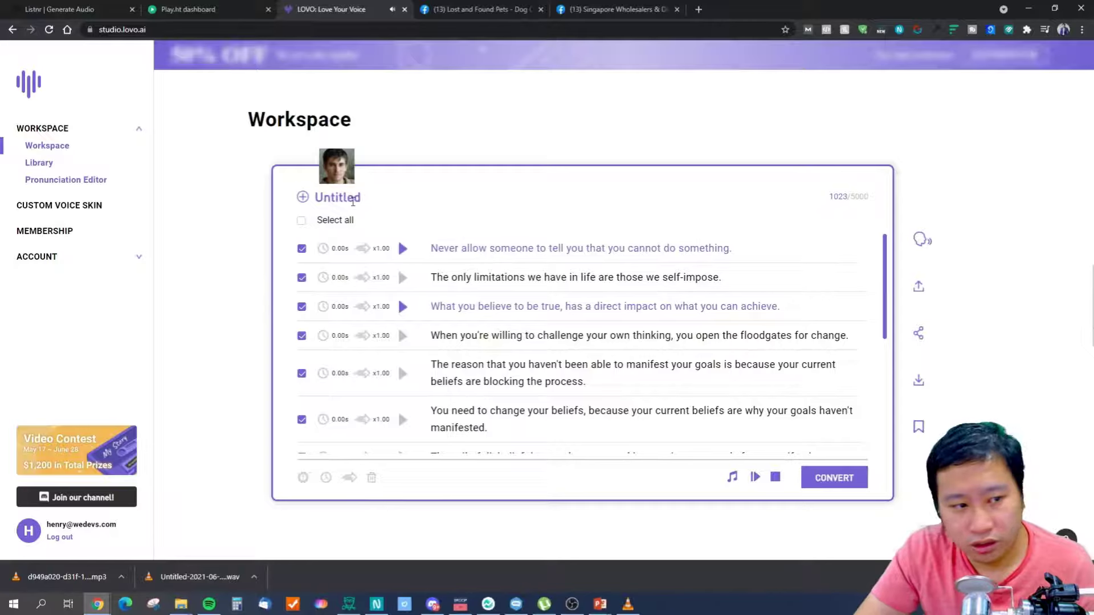
Change the voice skin to Sharon Huang HD and play the first two lines of the script
{"action": "left_click", "coordinate": [336, 168]}
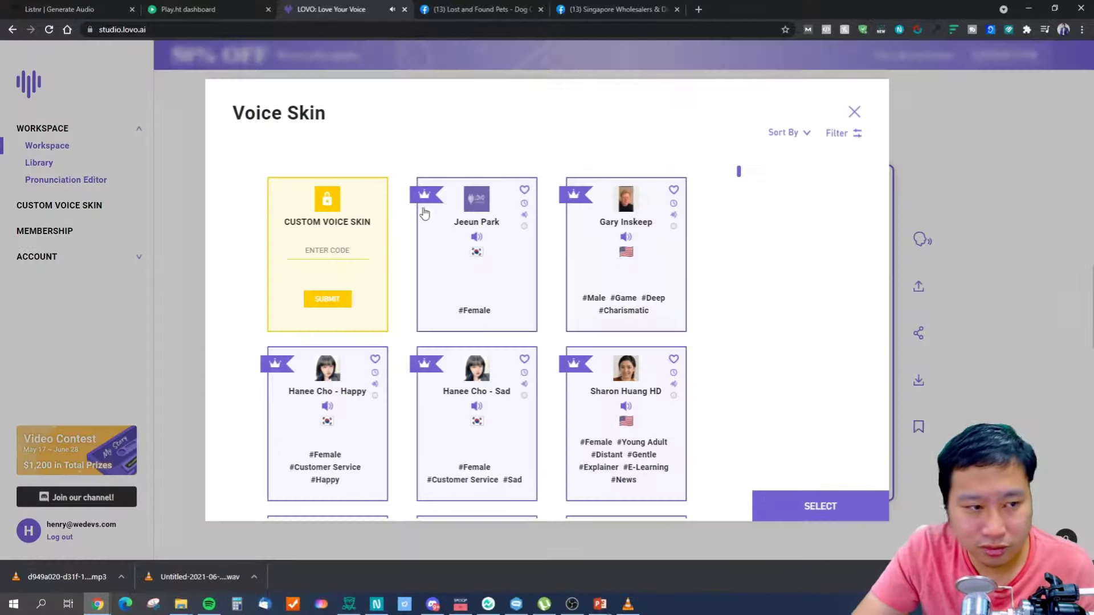
{"action": "mouse_move", "coordinate": [735, 173]}
{"action": "left_mouse_down"}
{"action": "mouse_move", "coordinate": [740, 224]}
{"action": "mouse_move", "coordinate": [737, 170]}
{"action": "left_mouse_up"}
{"action": "left_click", "coordinate": [620, 371]}
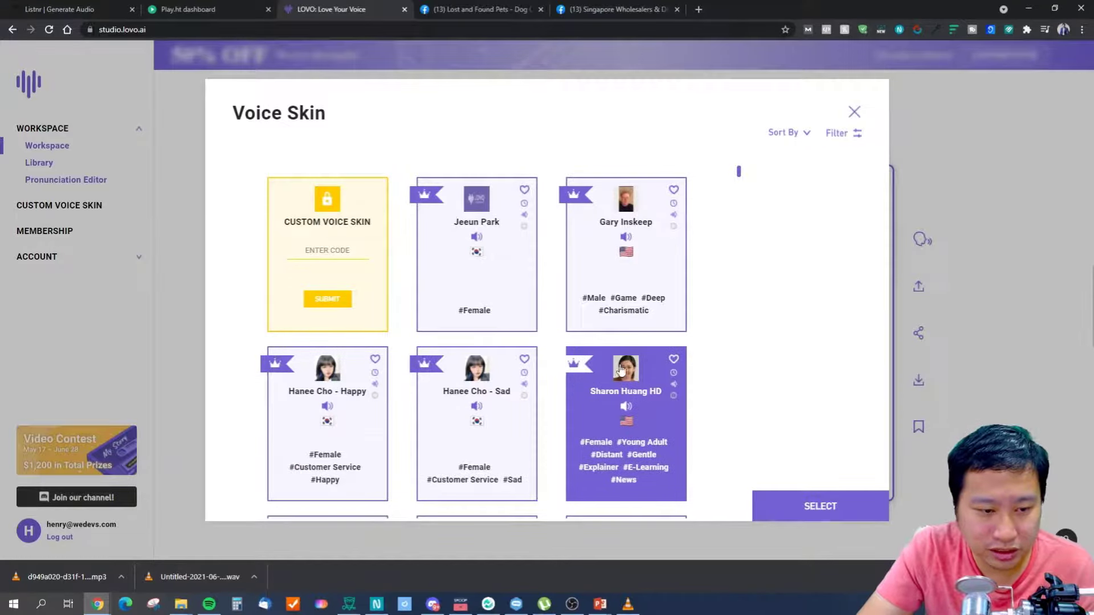
{"action": "left_click", "coordinate": [776, 505]}
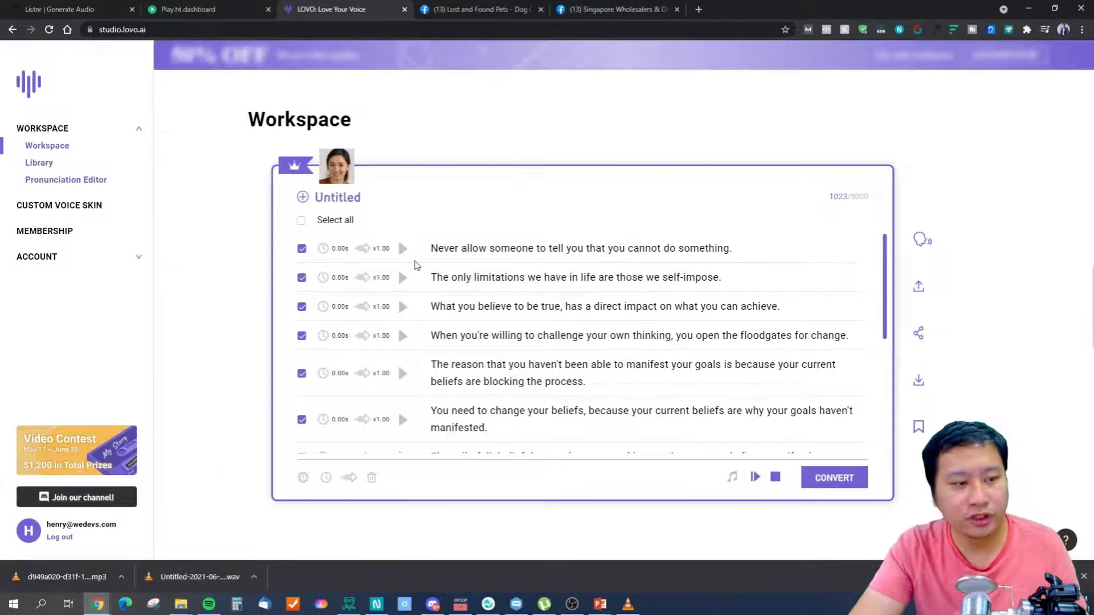
{"action": "left_click", "coordinate": [404, 249]}
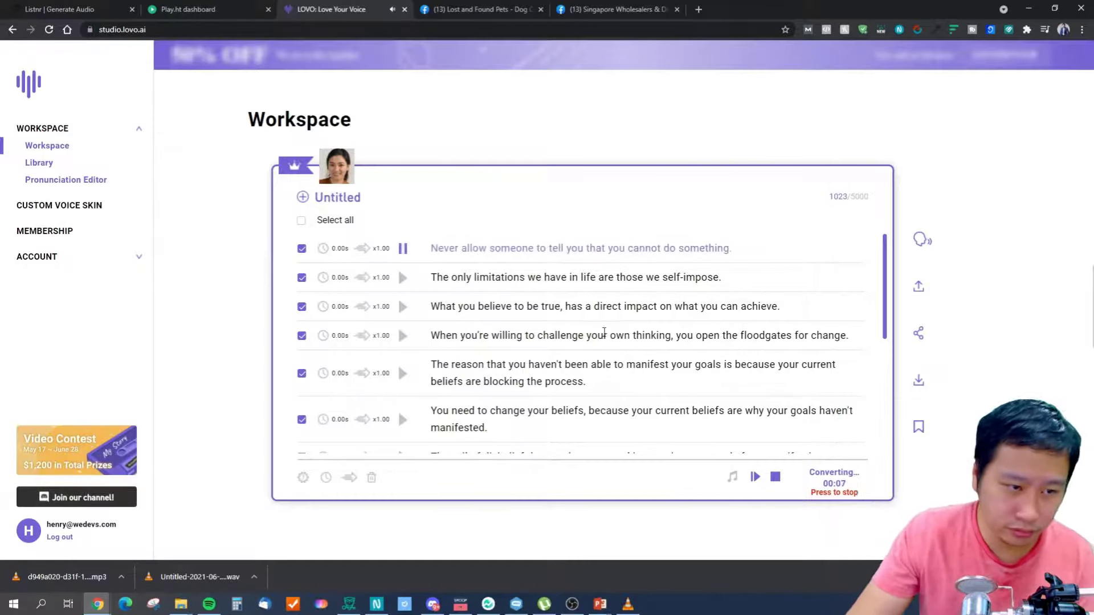
{"action": "left_click", "coordinate": [403, 278]}
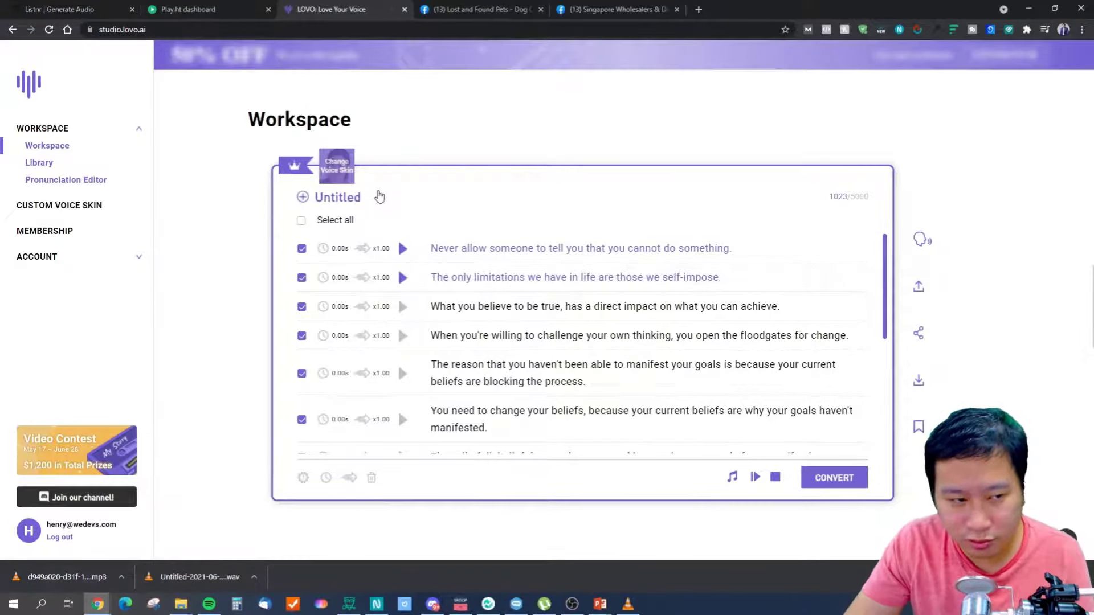
Change the voice skin to Hanee Cho - Happy and play the first two lines of the script
{"action": "left_click", "coordinate": [340, 177]}
{"action": "scroll", "coordinate": [626, 303], "scroll_direction": "down", "scroll_amount": 6}
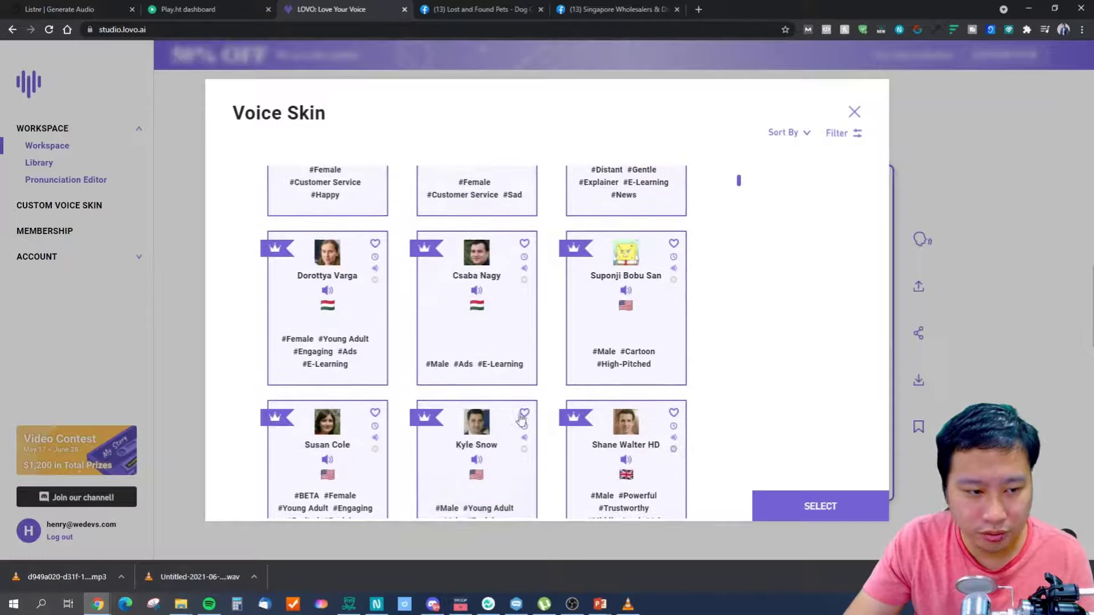
{"action": "scroll", "coordinate": [527, 396], "scroll_direction": "down", "scroll_amount": 5}
{"action": "scroll", "coordinate": [524, 395], "scroll_direction": "up", "scroll_amount": 1}
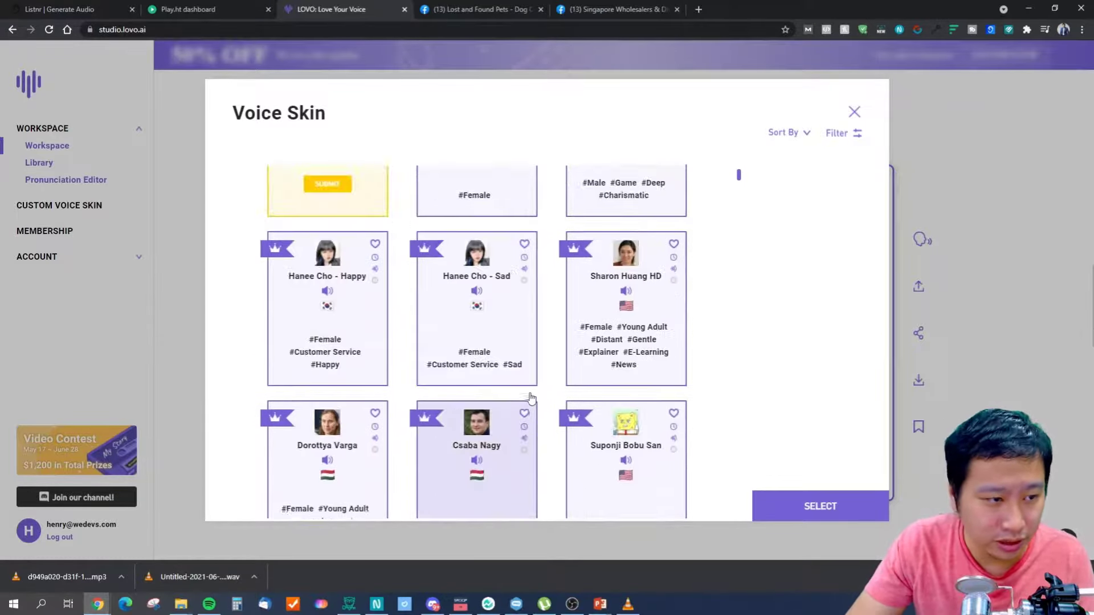
{"action": "left_click", "coordinate": [326, 271]}
{"action": "left_click", "coordinate": [816, 510]}
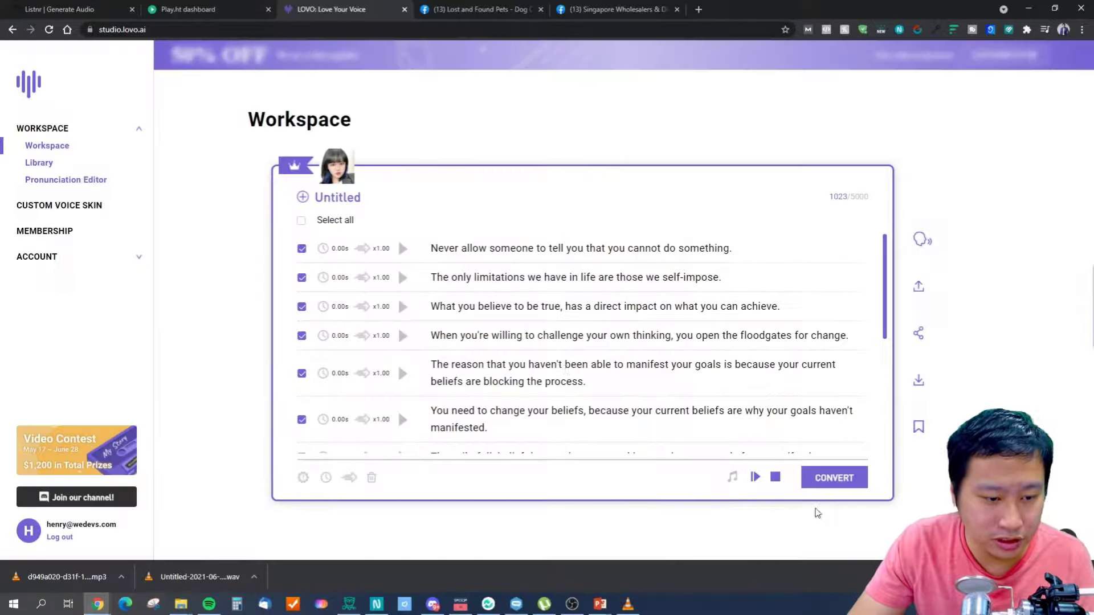
{"action": "left_click", "coordinate": [402, 249]}
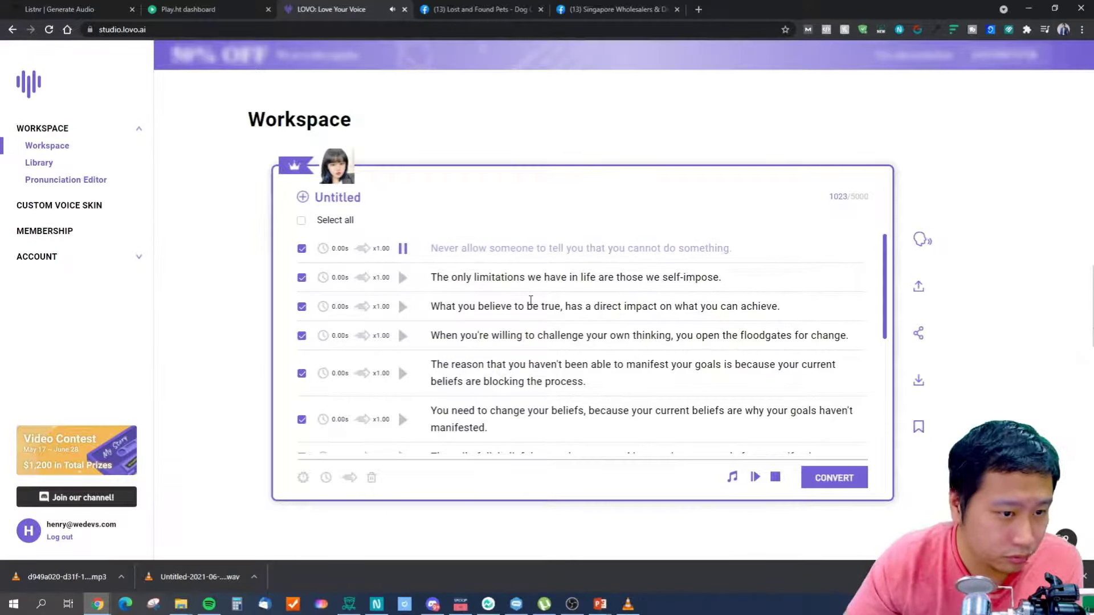
{"action": "left_click", "coordinate": [402, 278]}
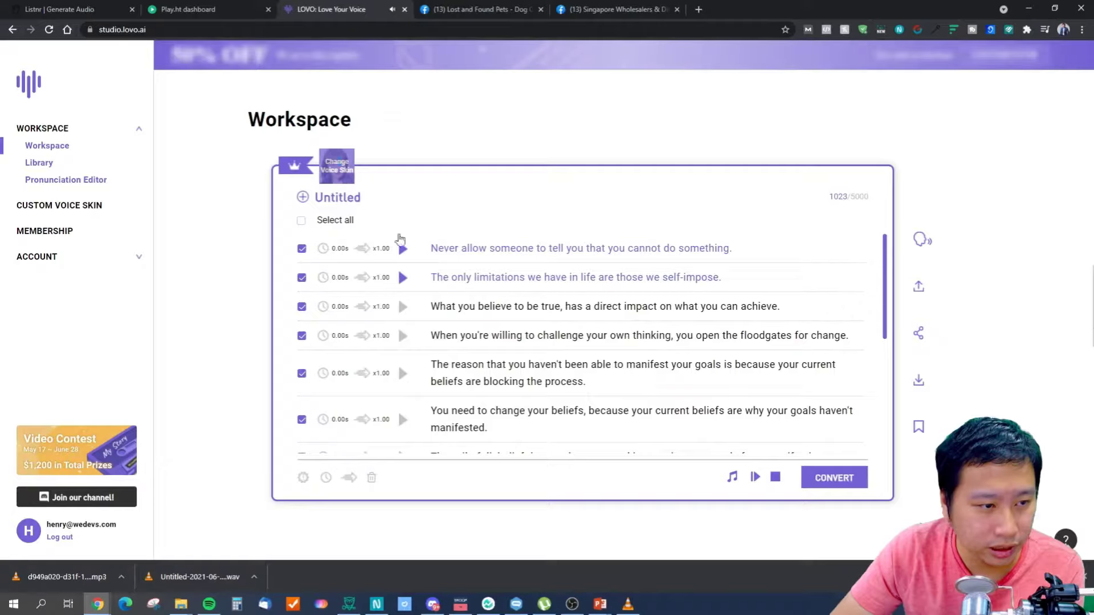
Filter the voice skins to female, apply Sally Coleman HD, and play the "Never allow someone" line
{"action": "left_click", "coordinate": [342, 171]}
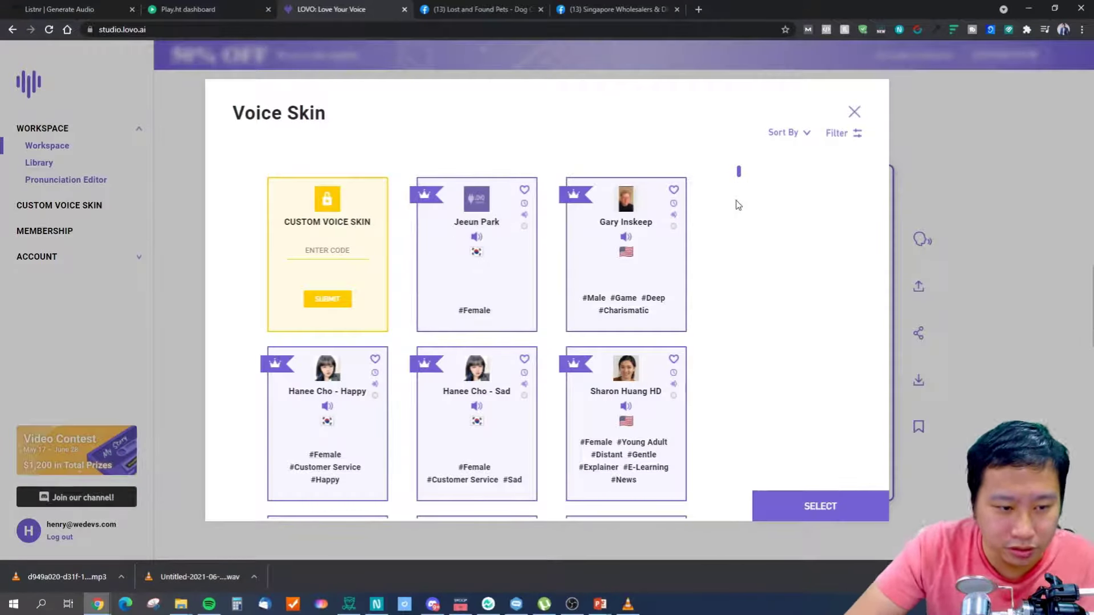
{"action": "left_click_drag", "start_coordinate": [738, 170], "coordinate": [739, 236]}
{"action": "left_click", "coordinate": [835, 135]}
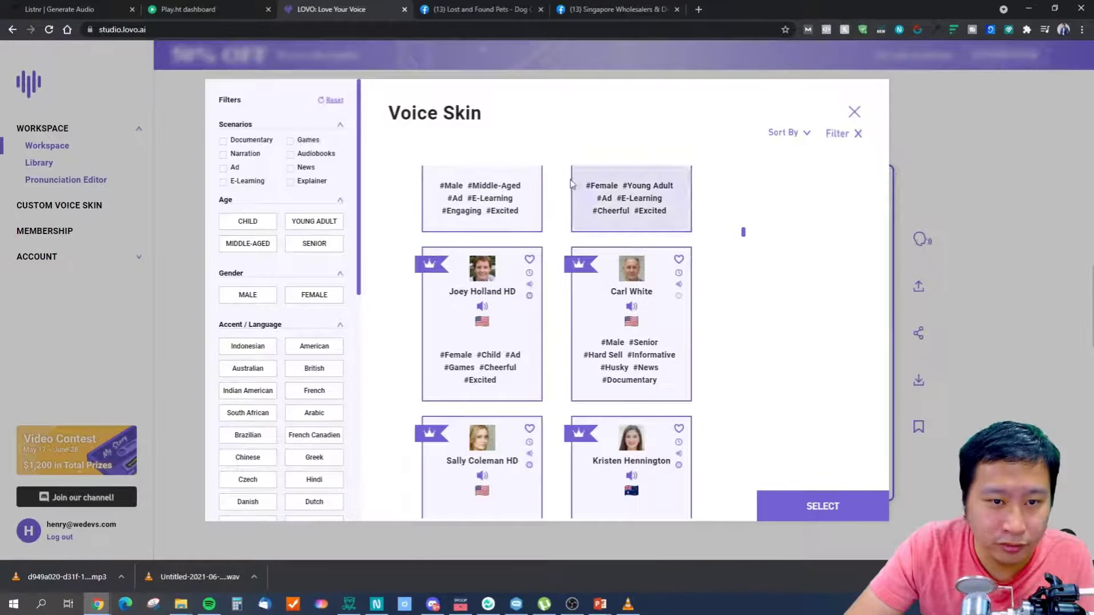
{"action": "left_click", "coordinate": [310, 299]}
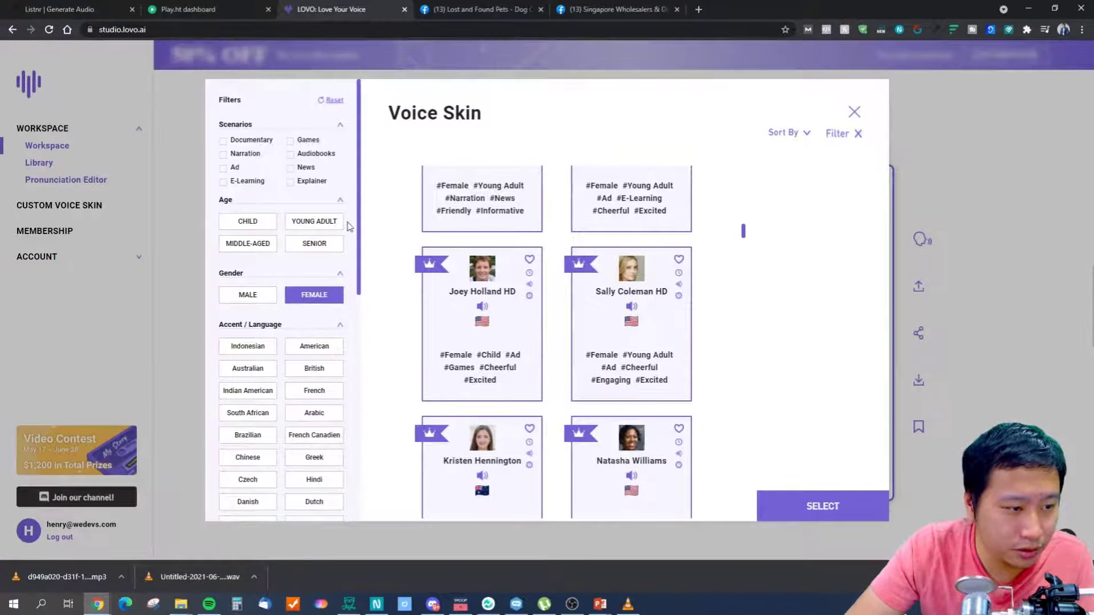
{"action": "left_click", "coordinate": [822, 147]}
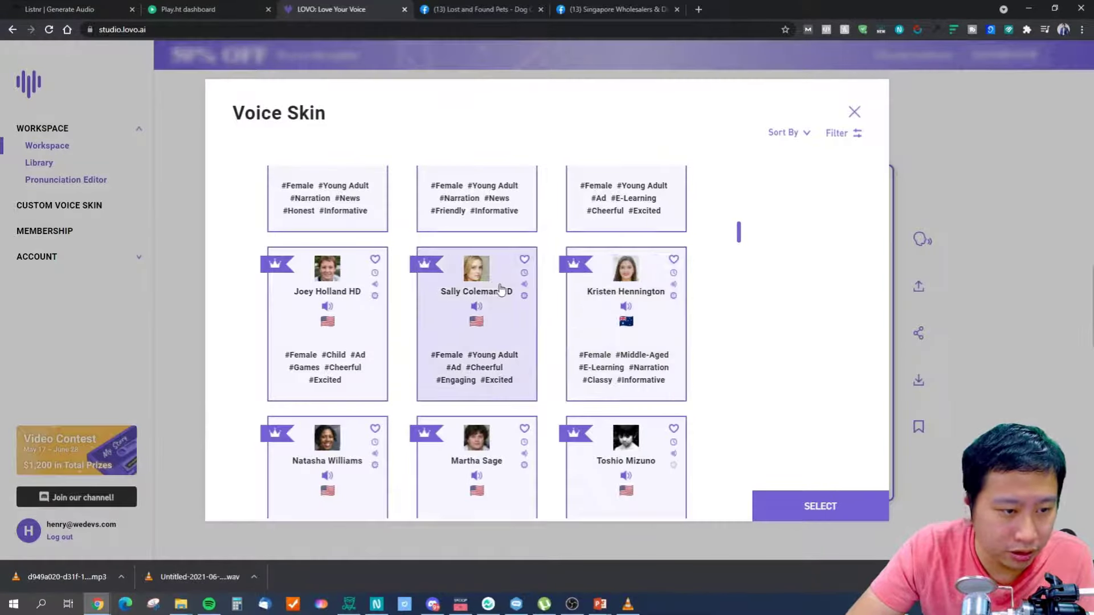
{"action": "left_click", "coordinate": [474, 289]}
{"action": "left_click", "coordinate": [808, 506]}
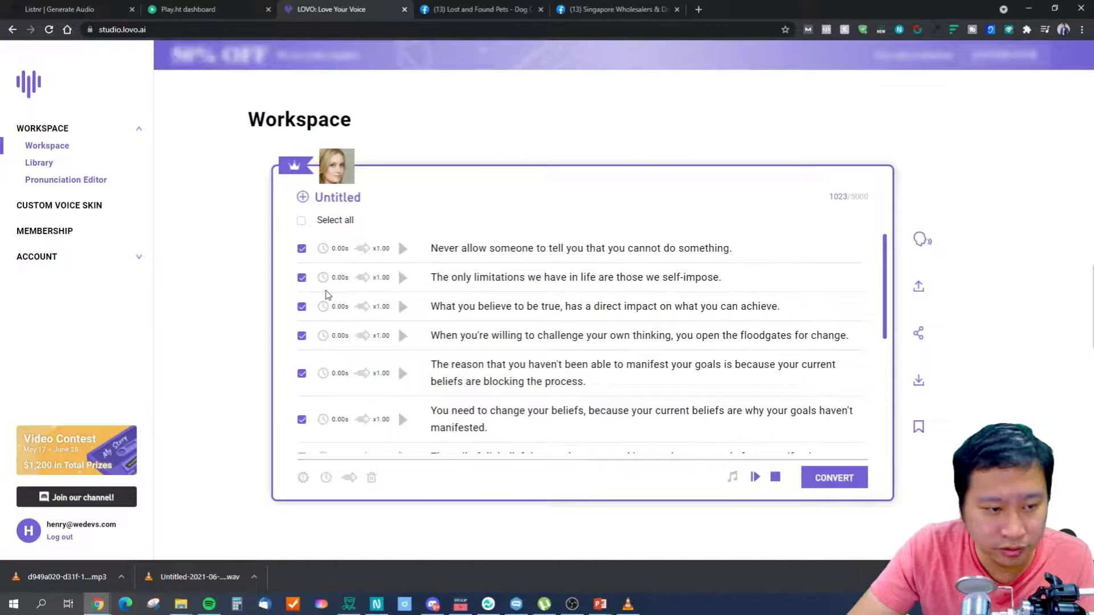
{"action": "left_click", "coordinate": [403, 249]}
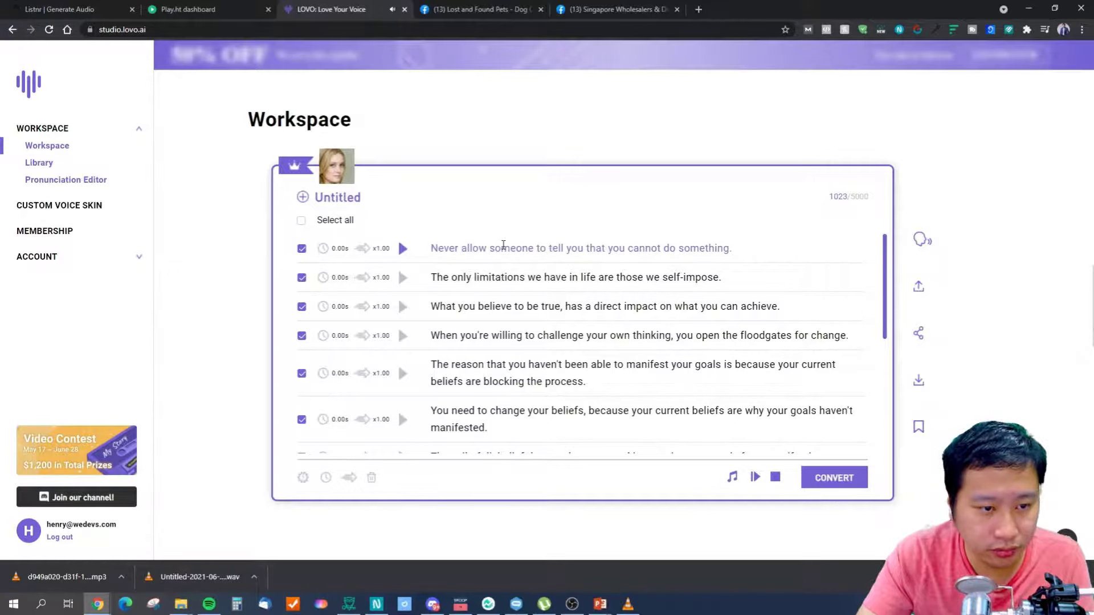
Switch to Play.ht and preview the English (US) premium voices Olivia, Victoria, Emily and Henry
{"action": "left_click", "coordinate": [215, 6]}
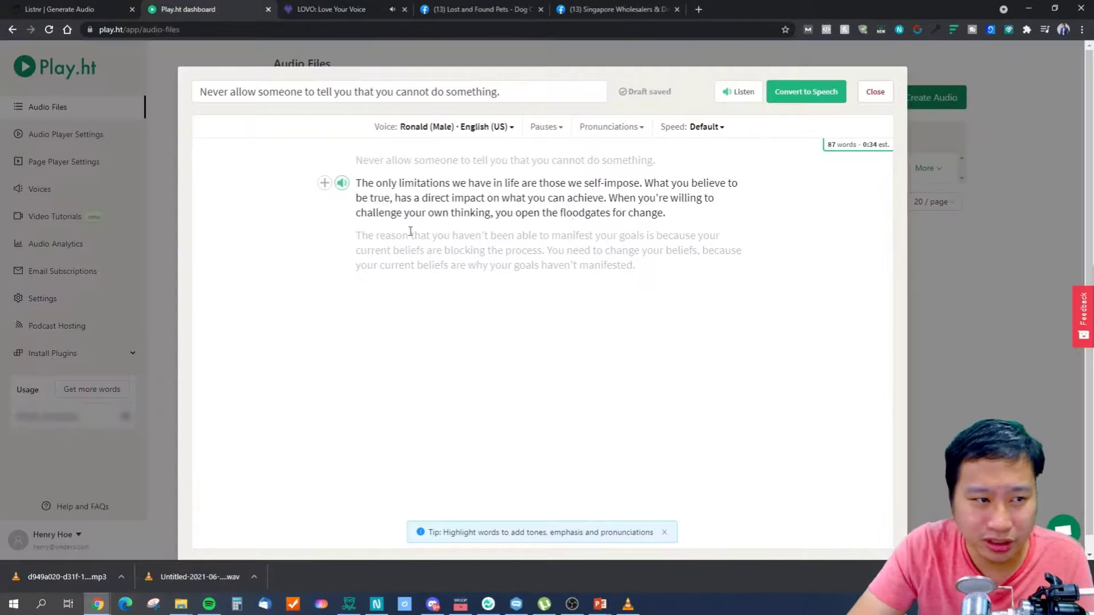
{"action": "left_click", "coordinate": [373, 160]}
{"action": "left_click", "coordinate": [447, 127]}
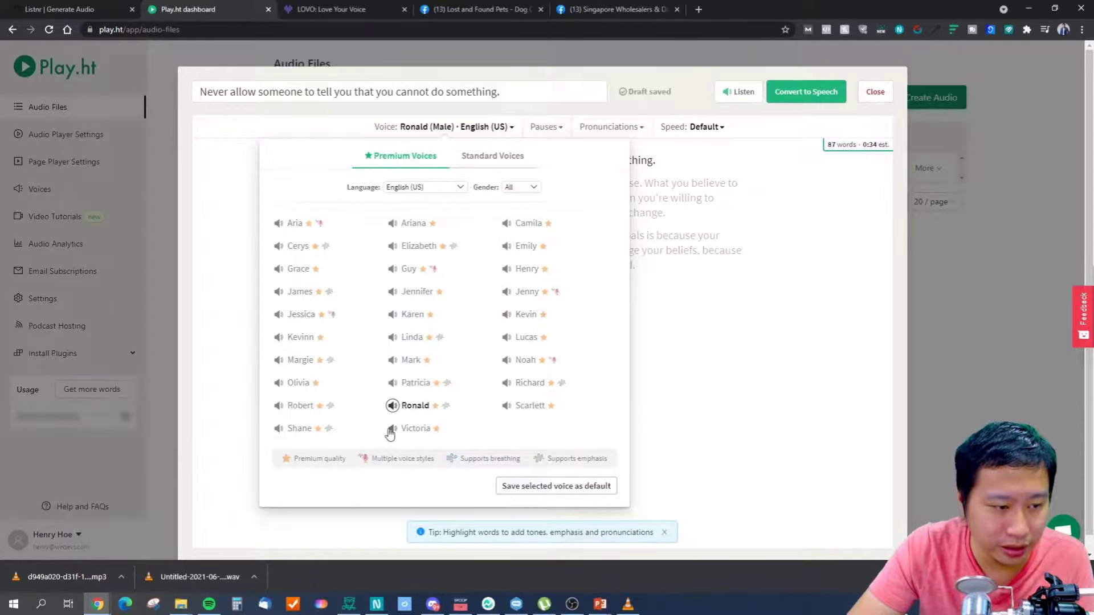
{"action": "left_click", "coordinate": [278, 382]}
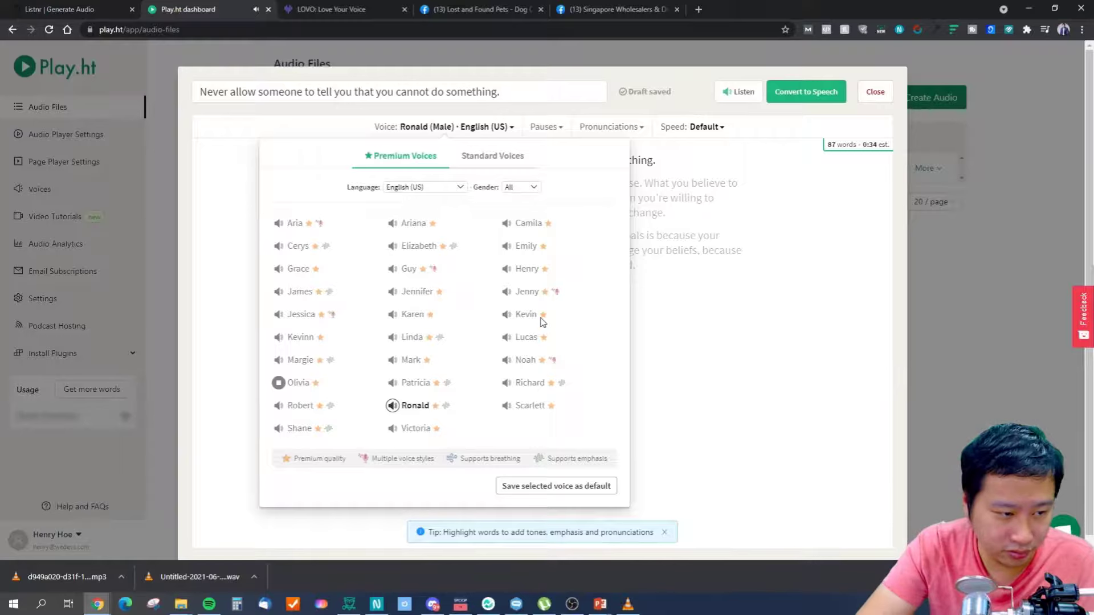
{"action": "left_click", "coordinate": [393, 430]}
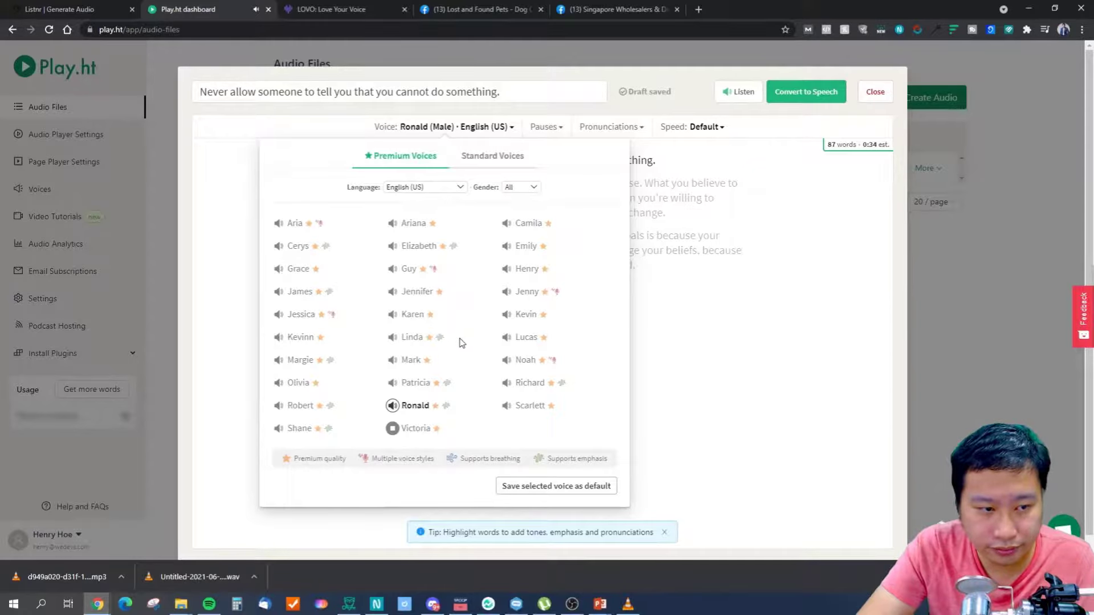
{"action": "left_click", "coordinate": [507, 246]}
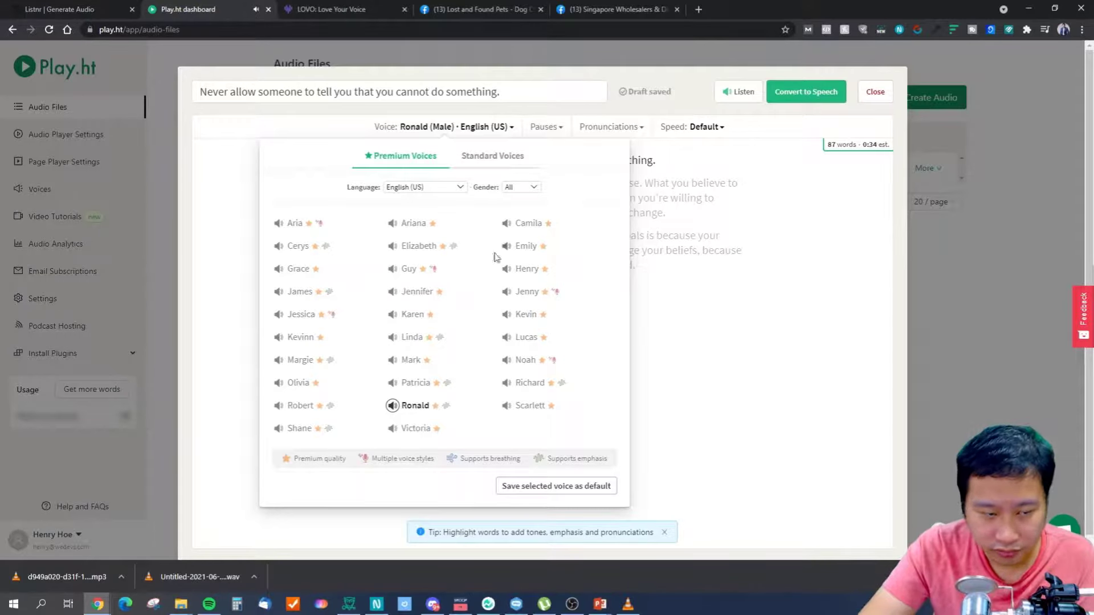
{"action": "left_click", "coordinate": [310, 6]}
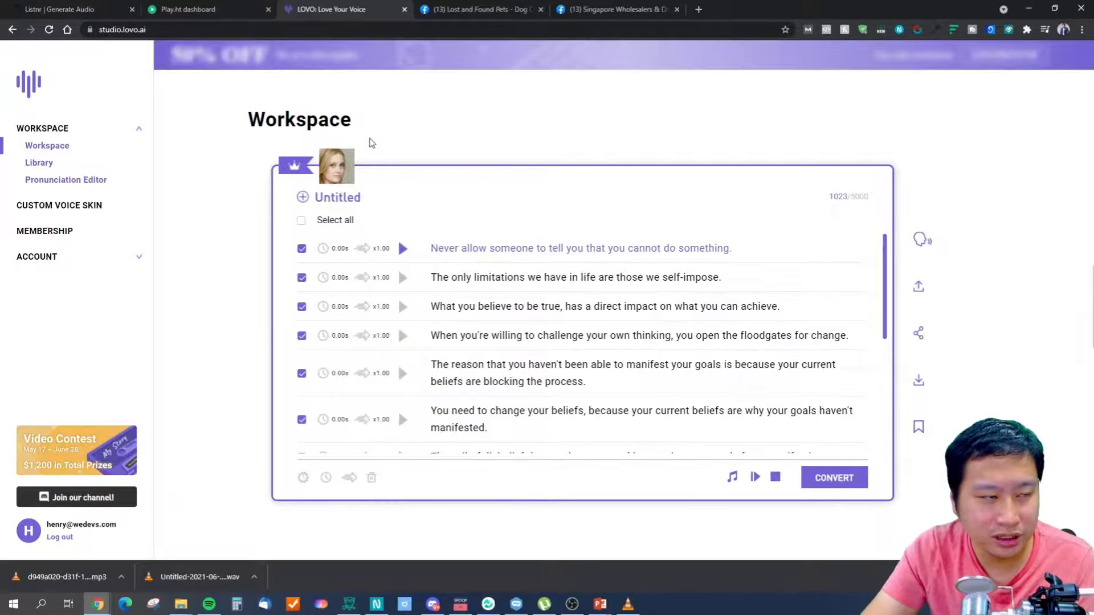
{"action": "left_click", "coordinate": [211, 7]}
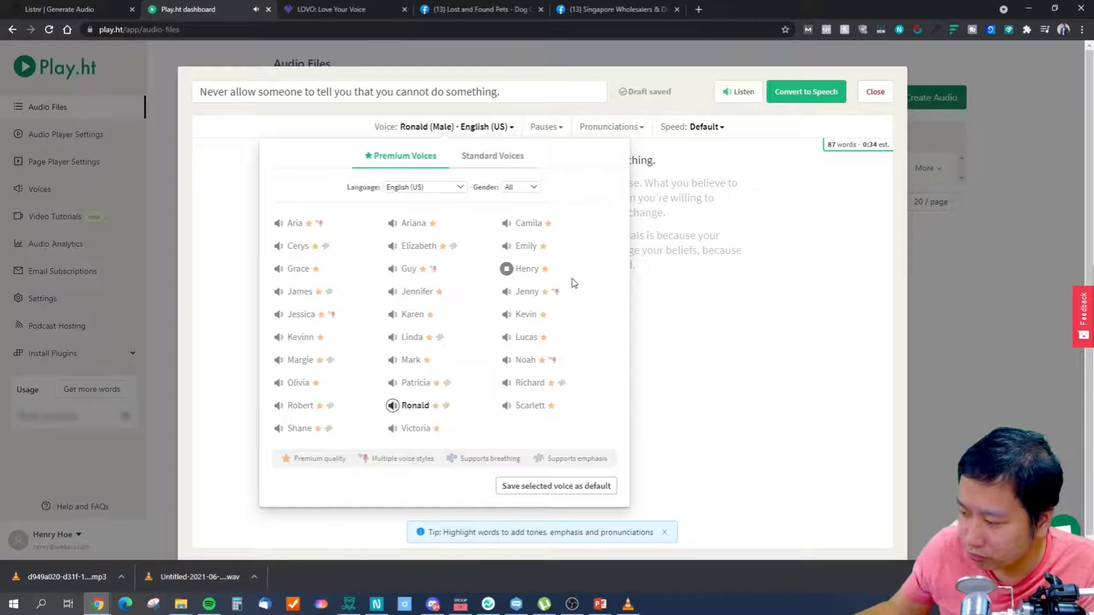
{"action": "left_click", "coordinate": [505, 270]}
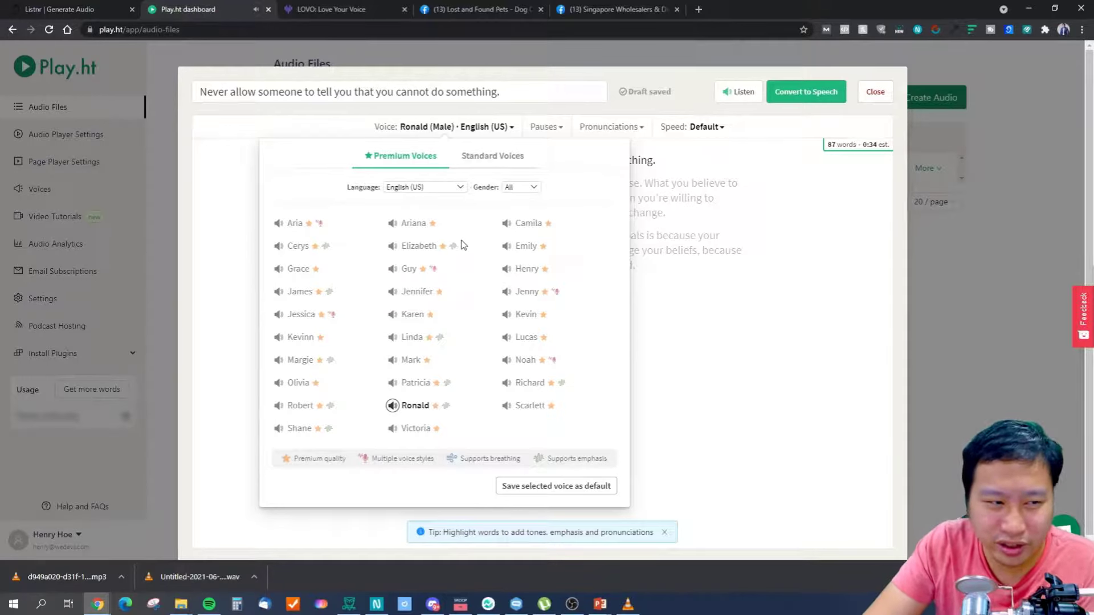
Check the language choices for the premium voices, keep English (US), and close the voice picker
{"action": "left_click", "coordinate": [424, 187]}
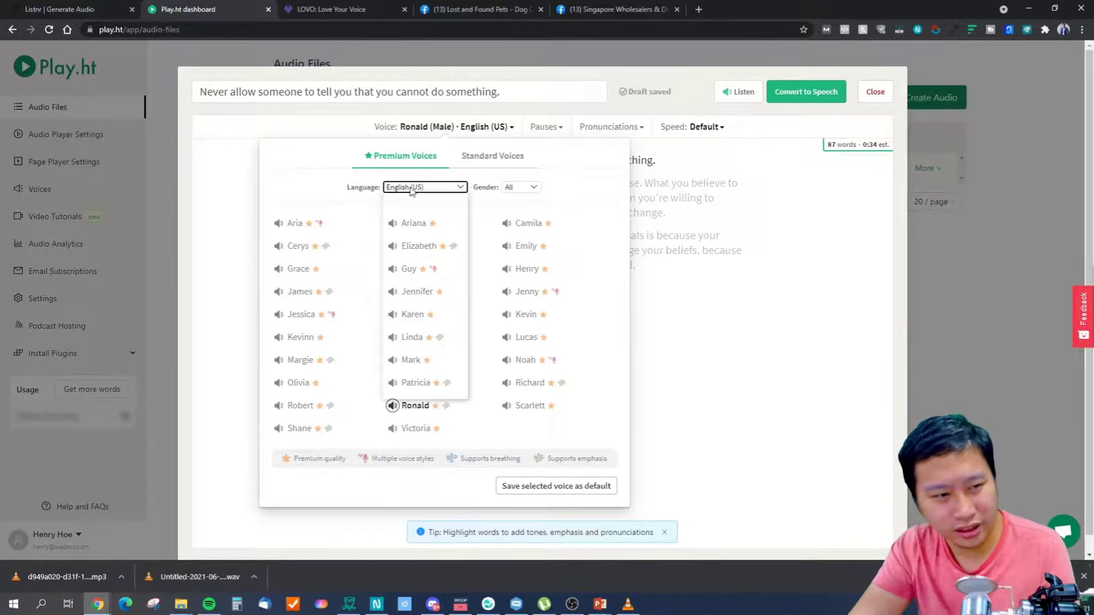
{"action": "left_click", "coordinate": [431, 336]}
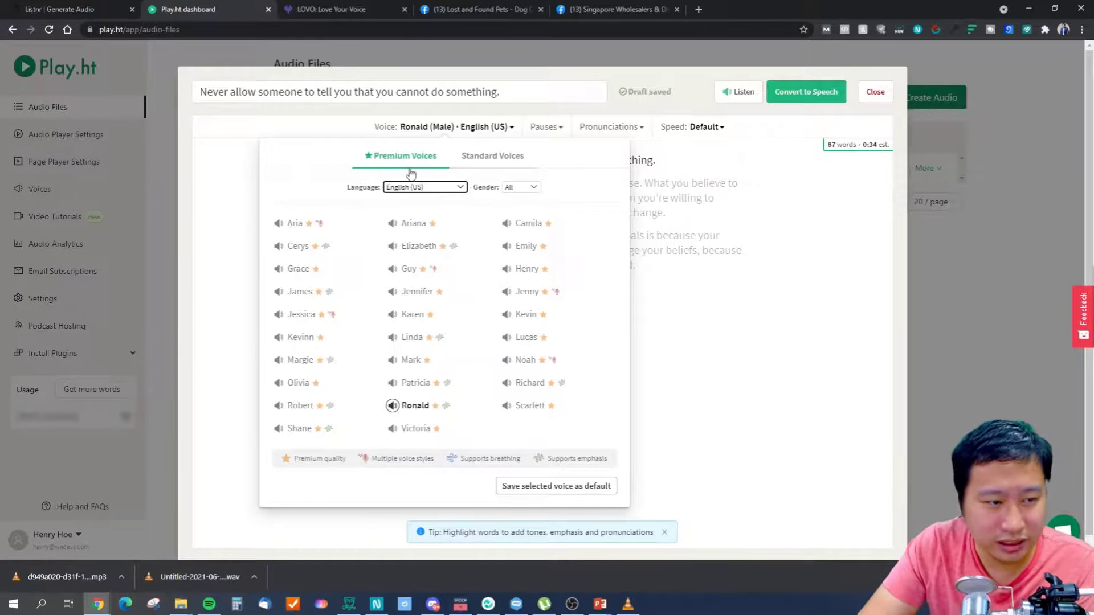
{"action": "left_click", "coordinate": [700, 251]}
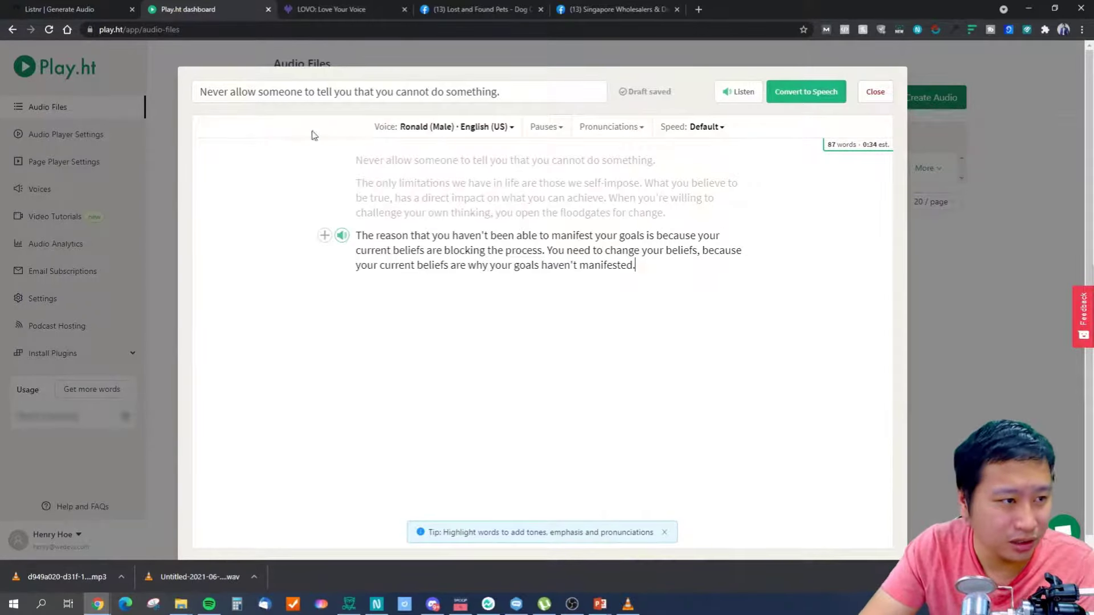
Switch to Listnr and open its Audio Player page
{"action": "left_click", "coordinate": [54, 7]}
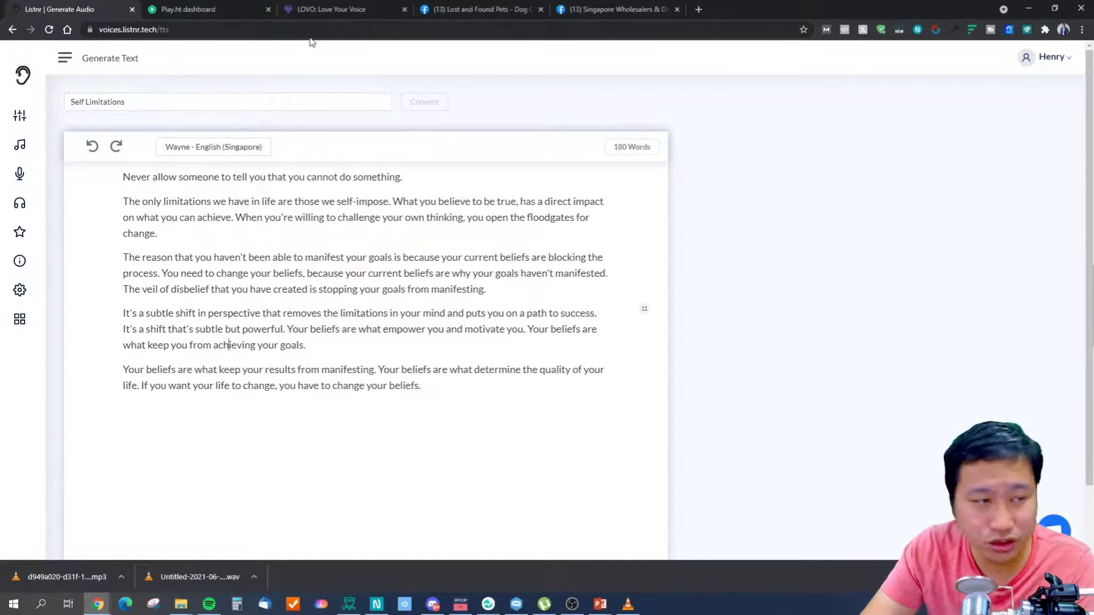
{"action": "left_click", "coordinate": [328, 9]}
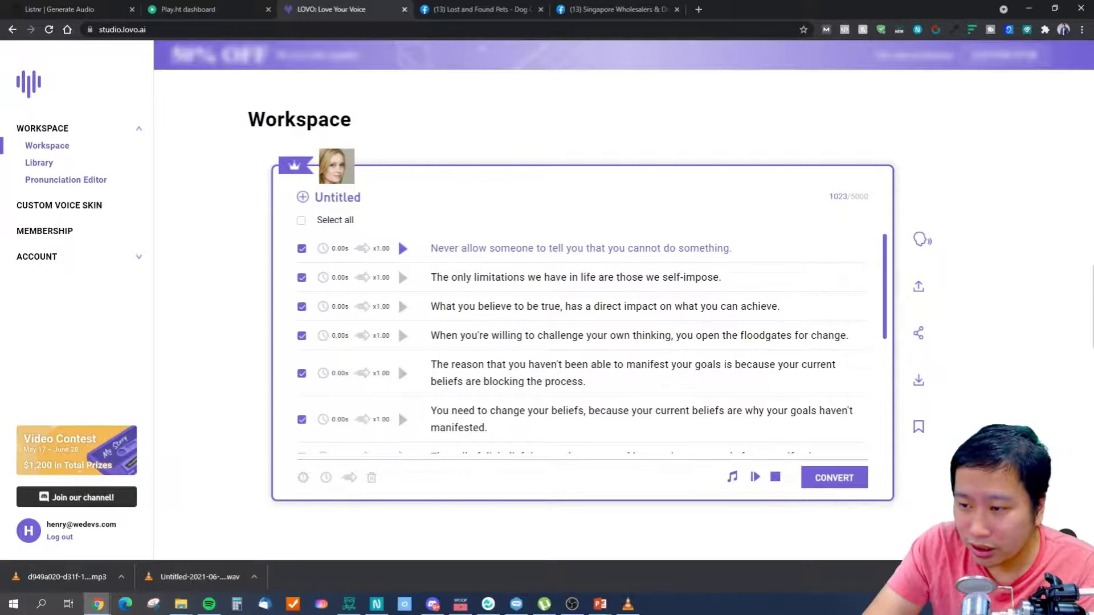
{"action": "left_click", "coordinate": [80, 8]}
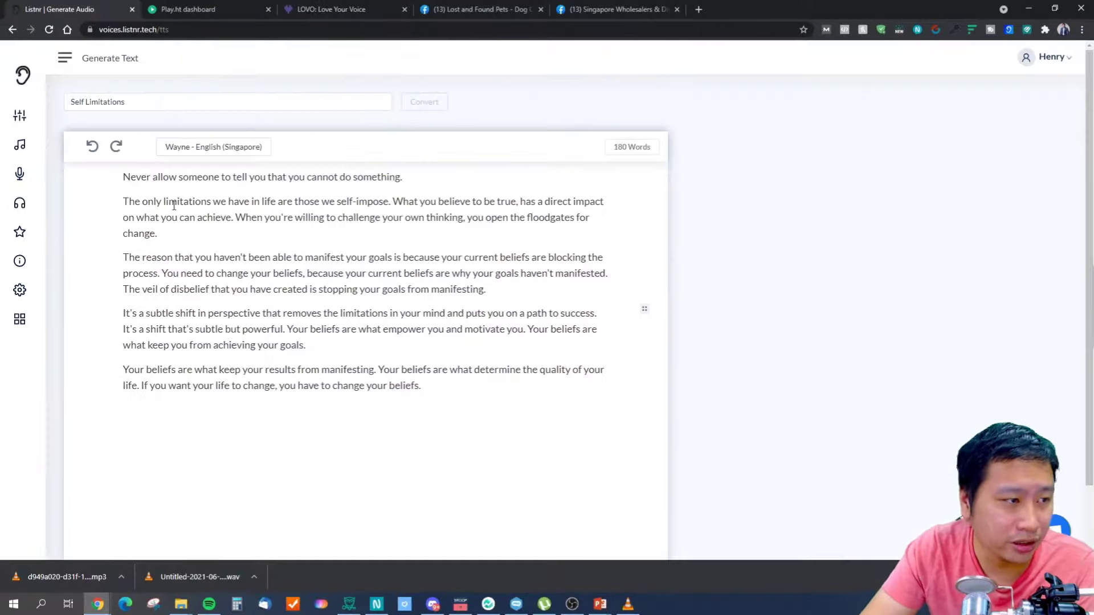
{"action": "left_click", "coordinate": [19, 202]}
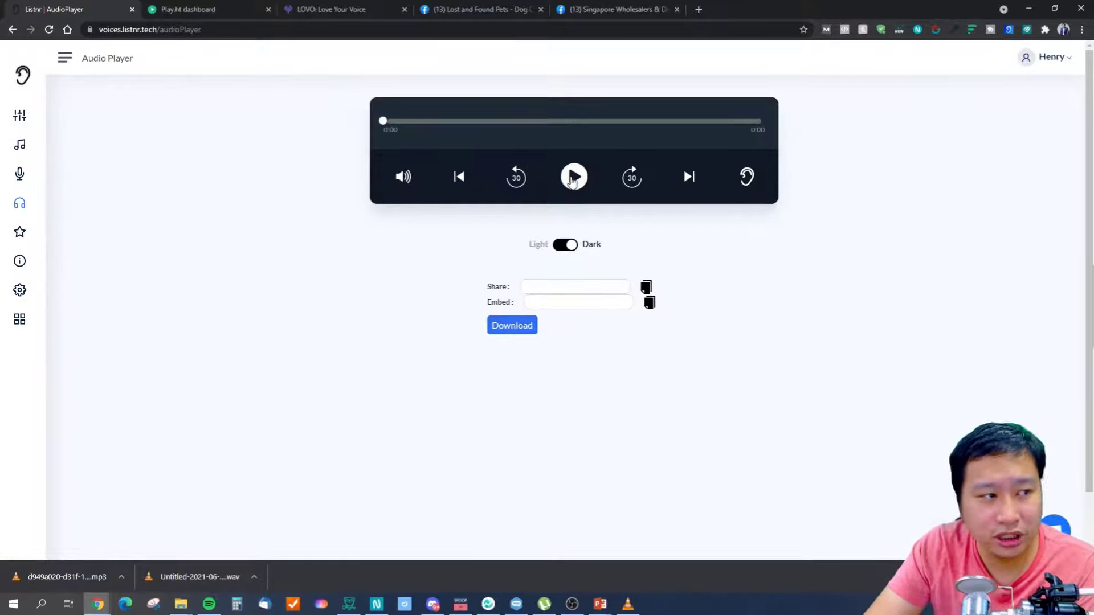
Try the audio player's Light/Dark switch, volume control and Listnr logo link, closing the website it opens
{"action": "left_click", "coordinate": [558, 251]}
{"action": "left_click", "coordinate": [558, 251]}
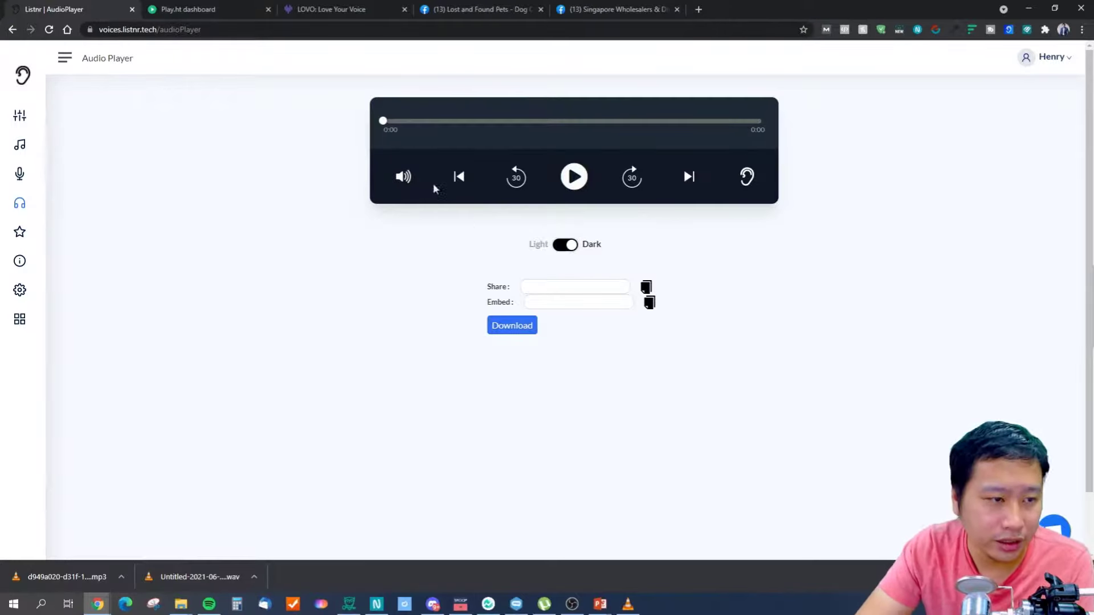
{"action": "left_click", "coordinate": [402, 179]}
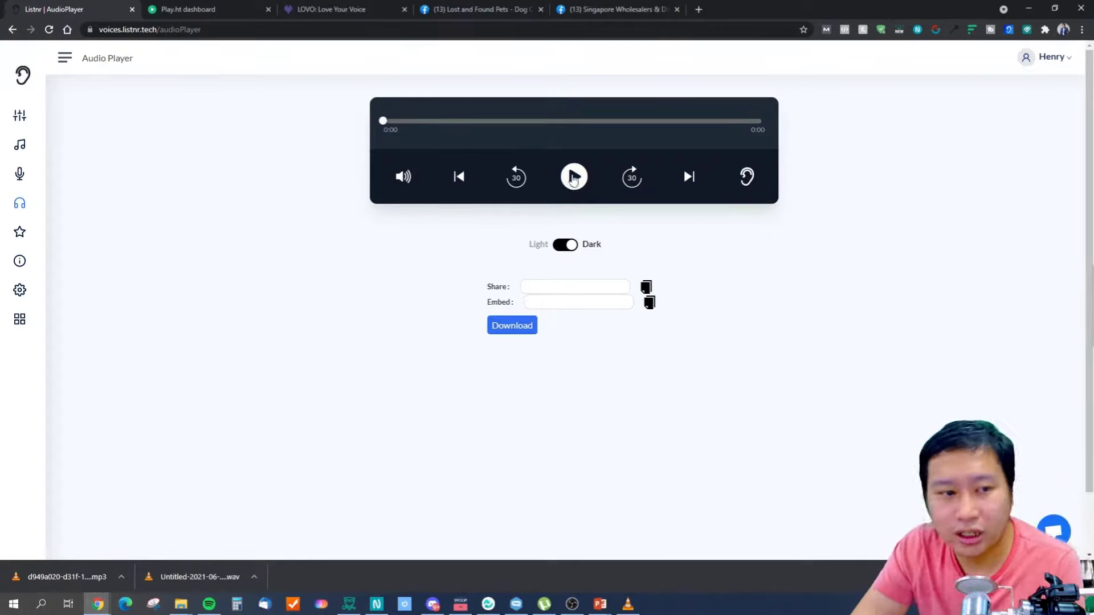
{"action": "left_click", "coordinate": [748, 177]}
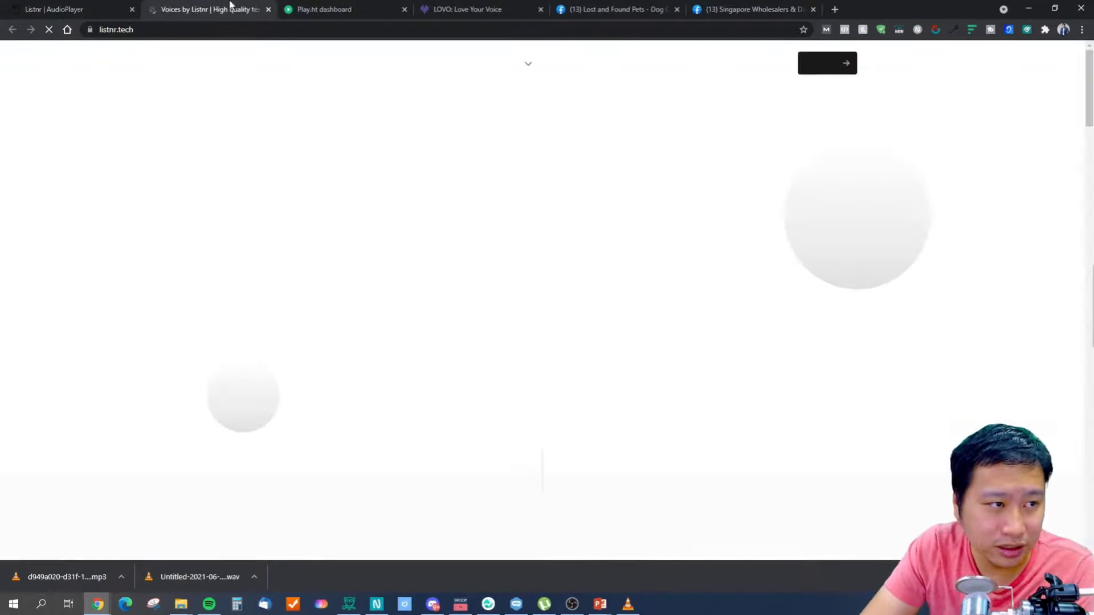
{"action": "left_click", "coordinate": [268, 9]}
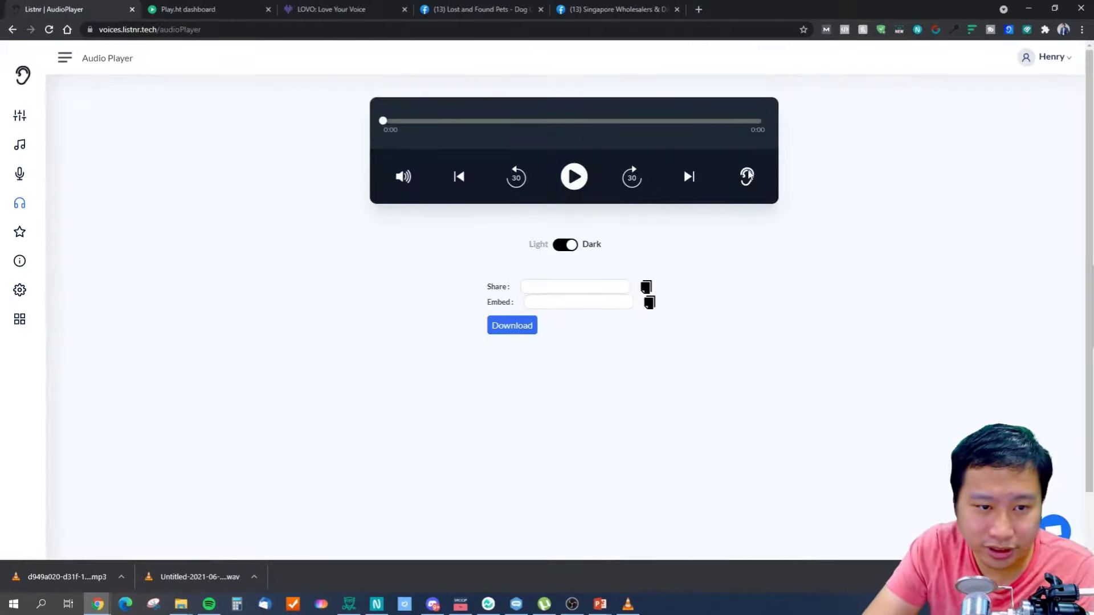
Switch to Play.ht, close the script editor, and play the sample in the Audio Player Settings preview
{"action": "left_click", "coordinate": [190, 8]}
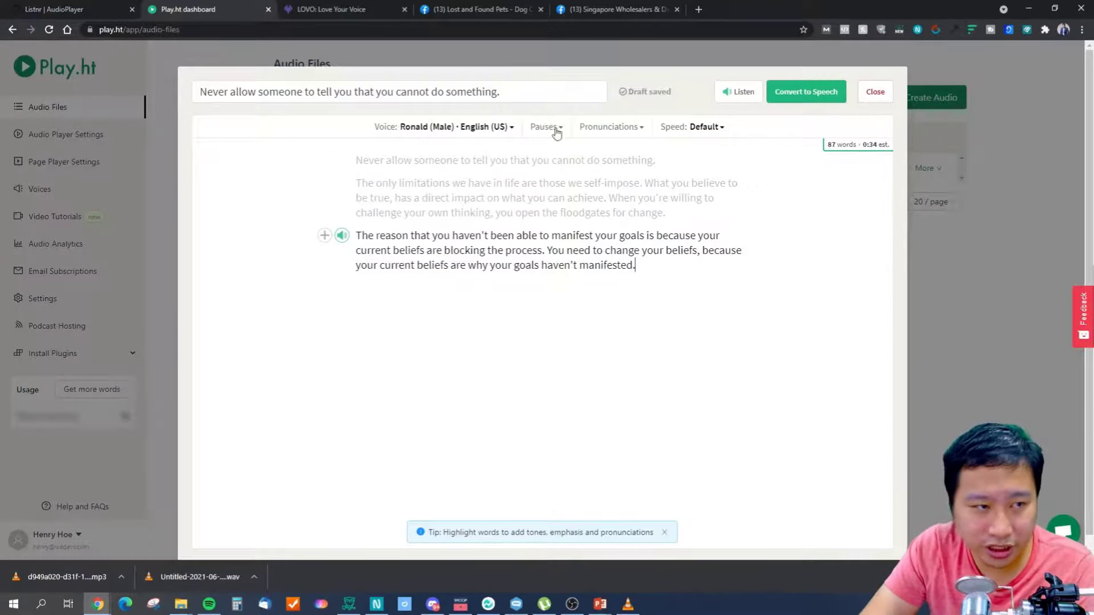
{"action": "left_click", "coordinate": [875, 92]}
{"action": "left_click", "coordinate": [49, 135]}
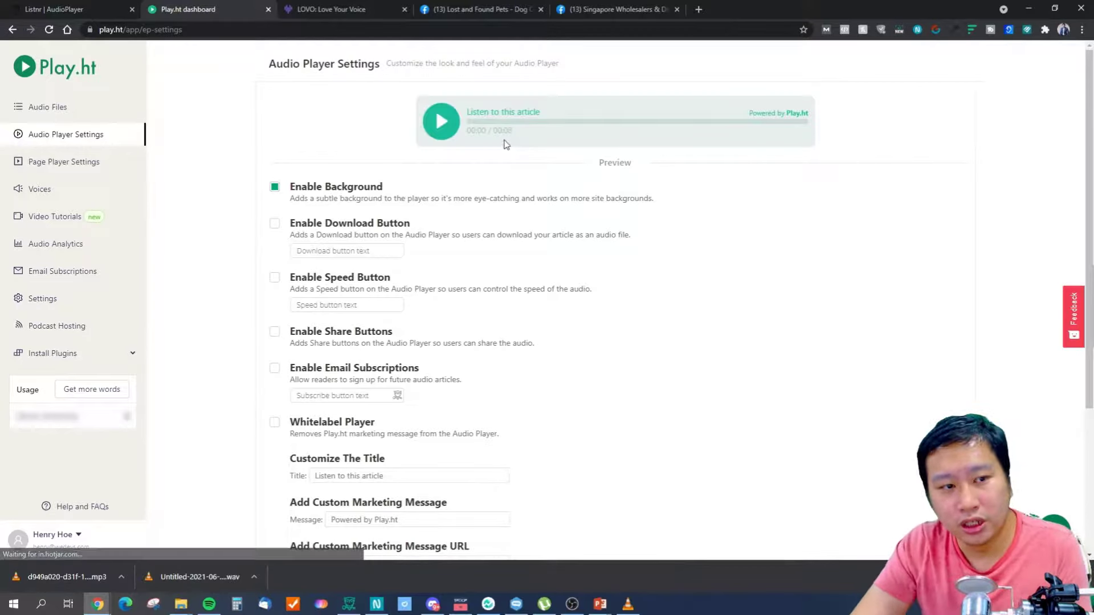
{"action": "left_click", "coordinate": [451, 127]}
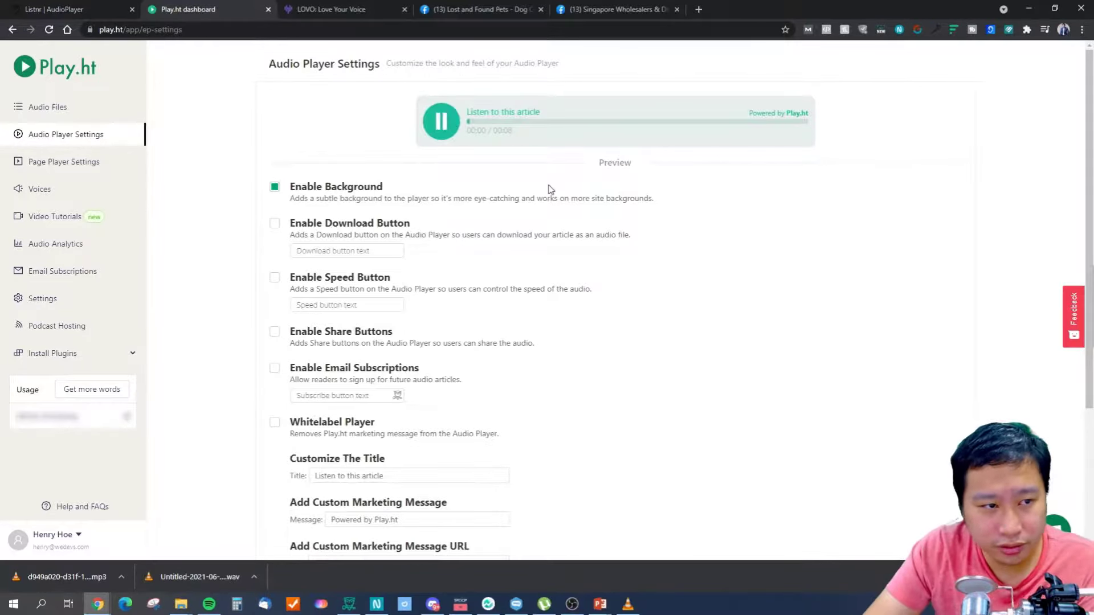
{"action": "left_click", "coordinate": [446, 130]}
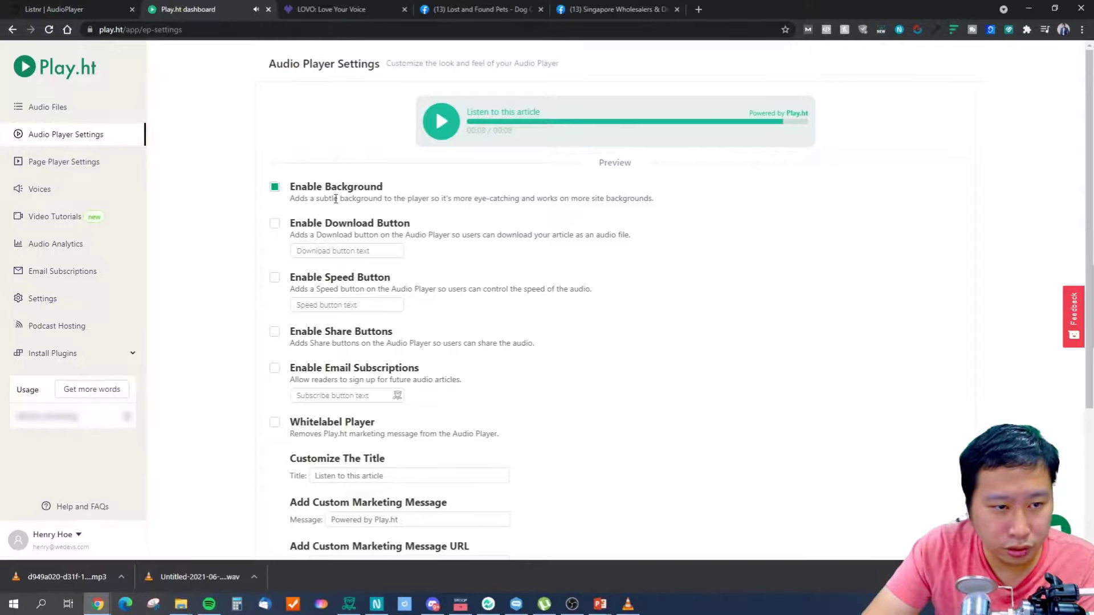
Disable the background of the Play.ht audio player
{"action": "left_click", "coordinate": [274, 187]}
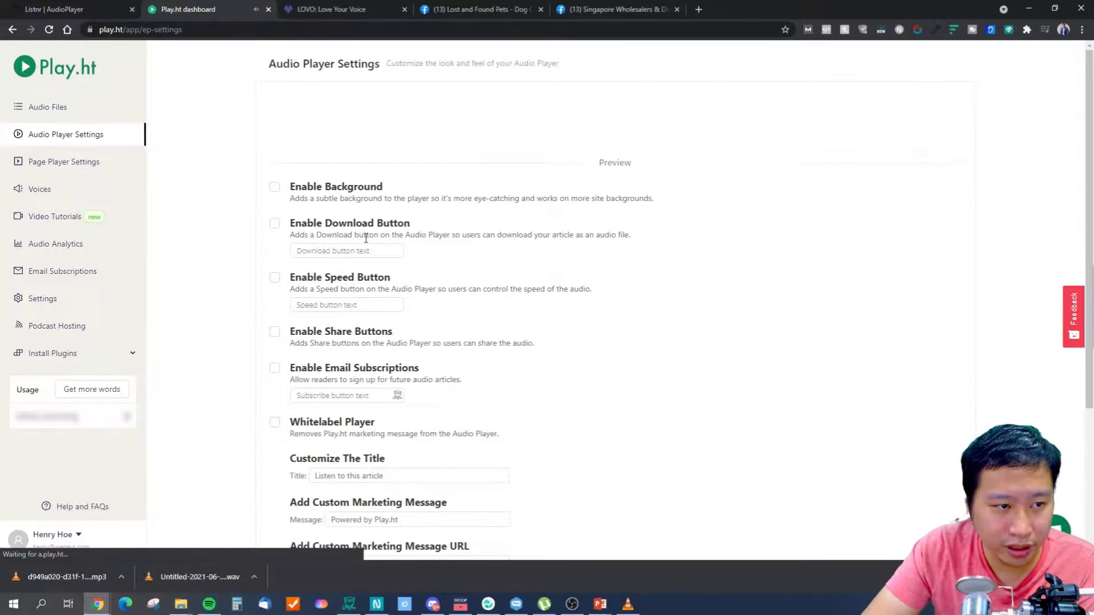
Enable the player's background, download button, speed button, share buttons, email subscriptions and whitelabel option
{"action": "left_click", "coordinate": [275, 187]}
{"action": "left_click", "coordinate": [275, 223]}
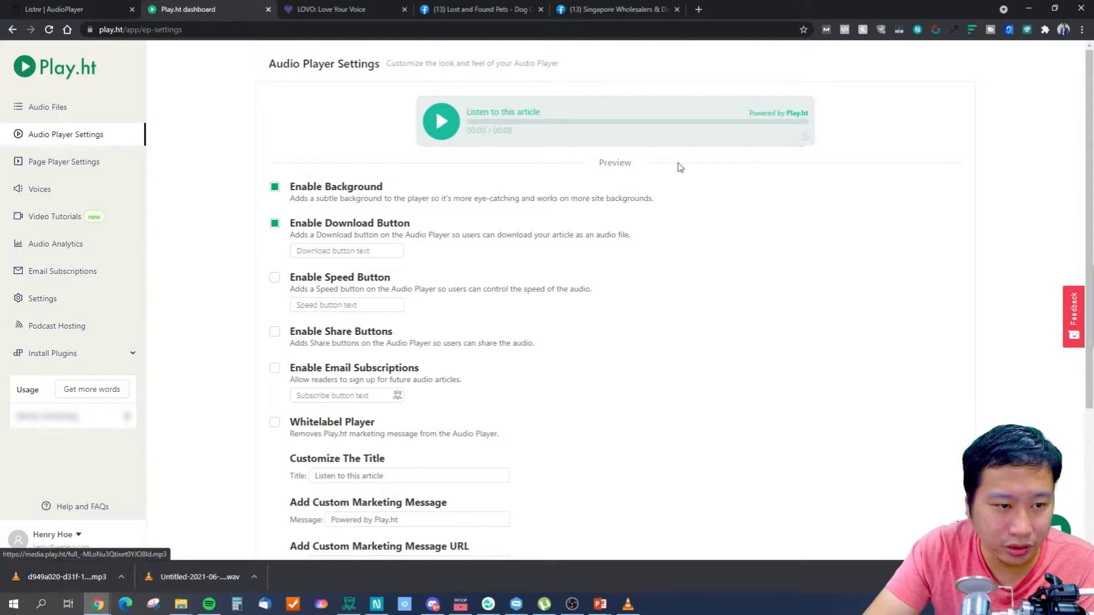
{"action": "left_click", "coordinate": [275, 278]}
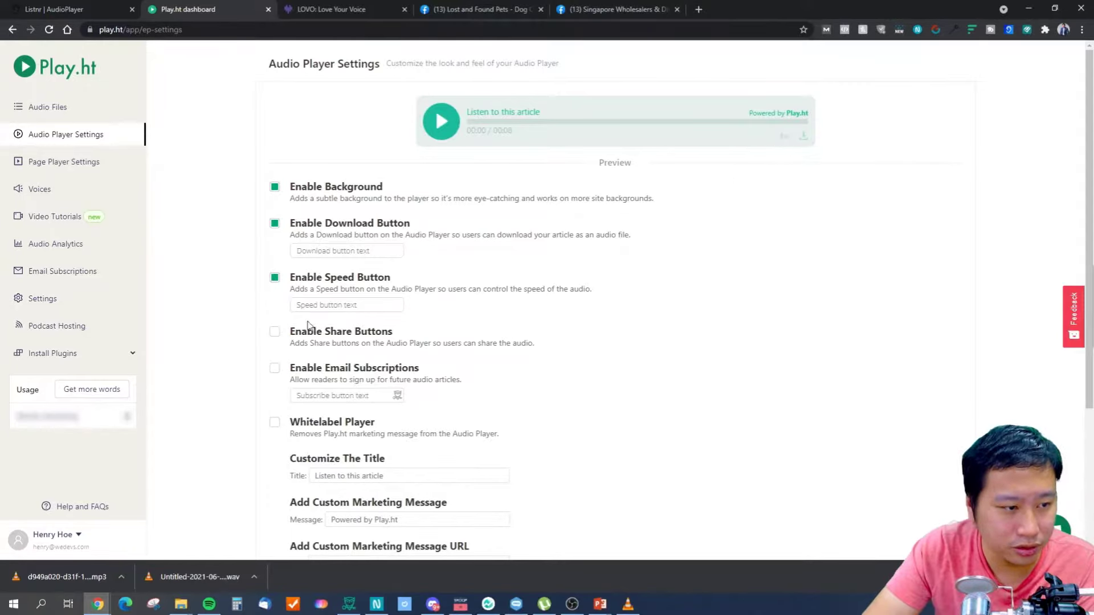
{"action": "left_click", "coordinate": [275, 334]}
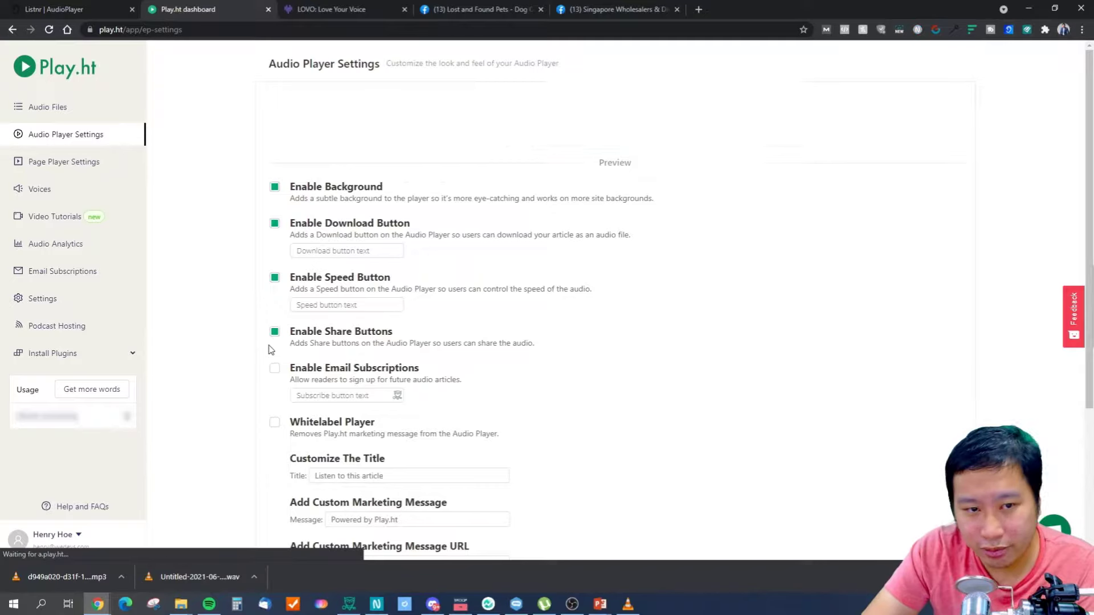
{"action": "left_click", "coordinate": [276, 369]}
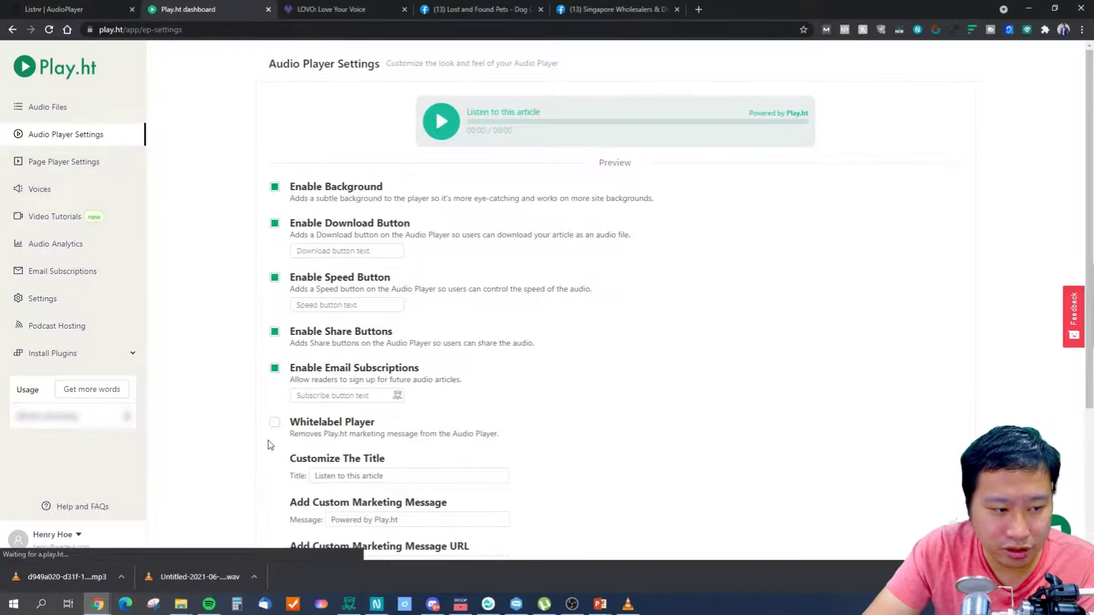
{"action": "left_click", "coordinate": [275, 425]}
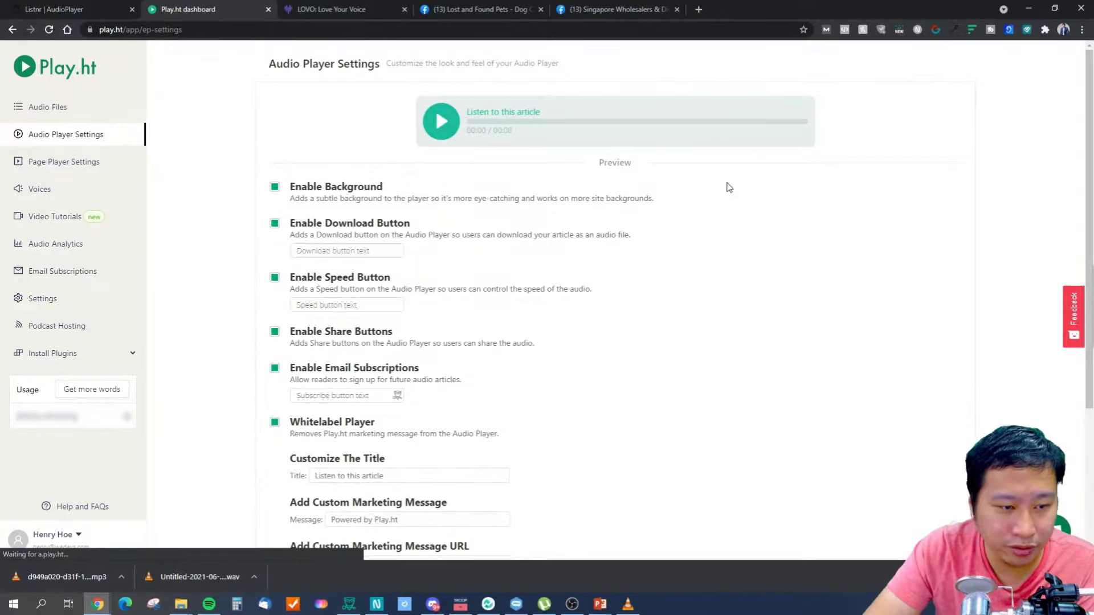
Examine the custom title, marketing message and social sharing message settings of the audio player
{"action": "scroll", "coordinate": [327, 399], "scroll_direction": "down", "scroll_amount": 4}
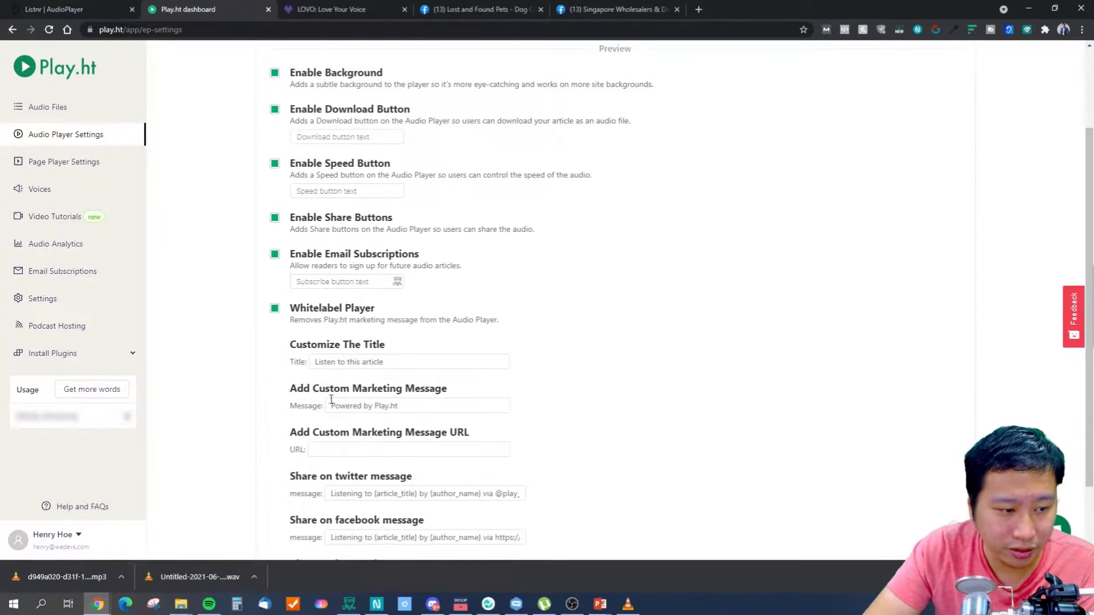
{"action": "left_click_drag", "start_coordinate": [335, 402], "coordinate": [417, 402]}
{"action": "left_click", "coordinate": [600, 370]}
{"action": "scroll", "coordinate": [547, 336], "scroll_direction": "up", "scroll_amount": 2}
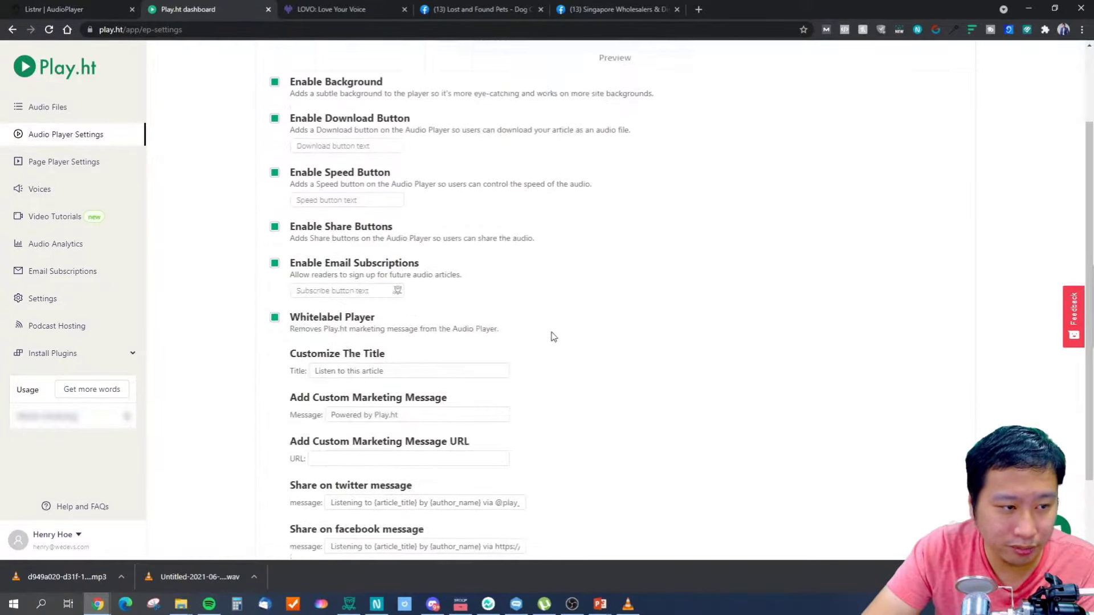
{"action": "scroll", "coordinate": [497, 369], "scroll_direction": "up", "scroll_amount": 2}
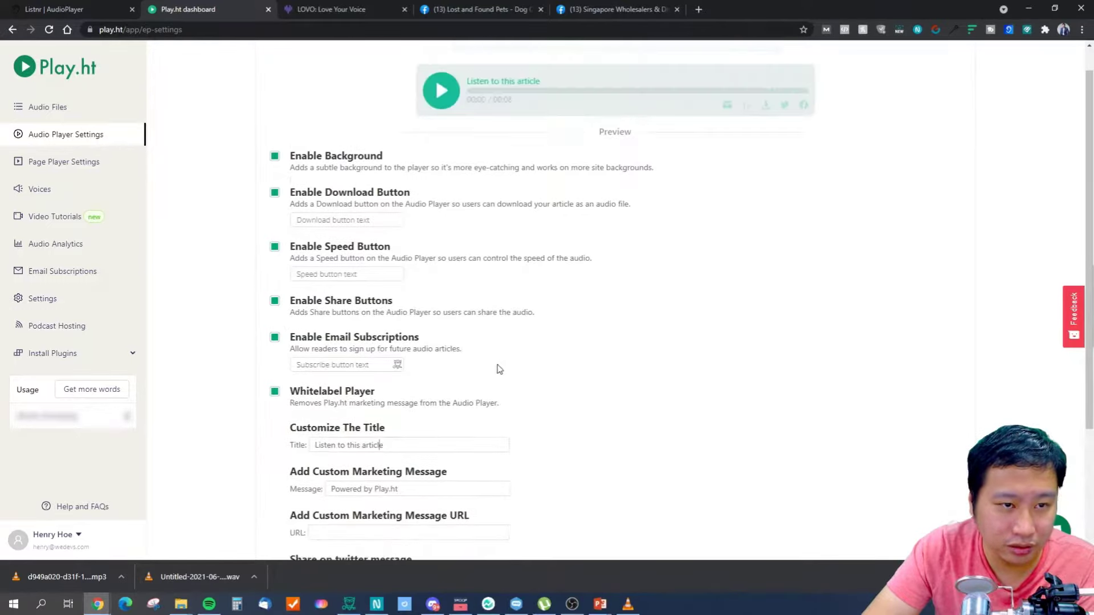
Inspect the title in the player preview, and open and close its email subscription form
{"action": "left_click_drag", "start_coordinate": [485, 111], "coordinate": [540, 112]}
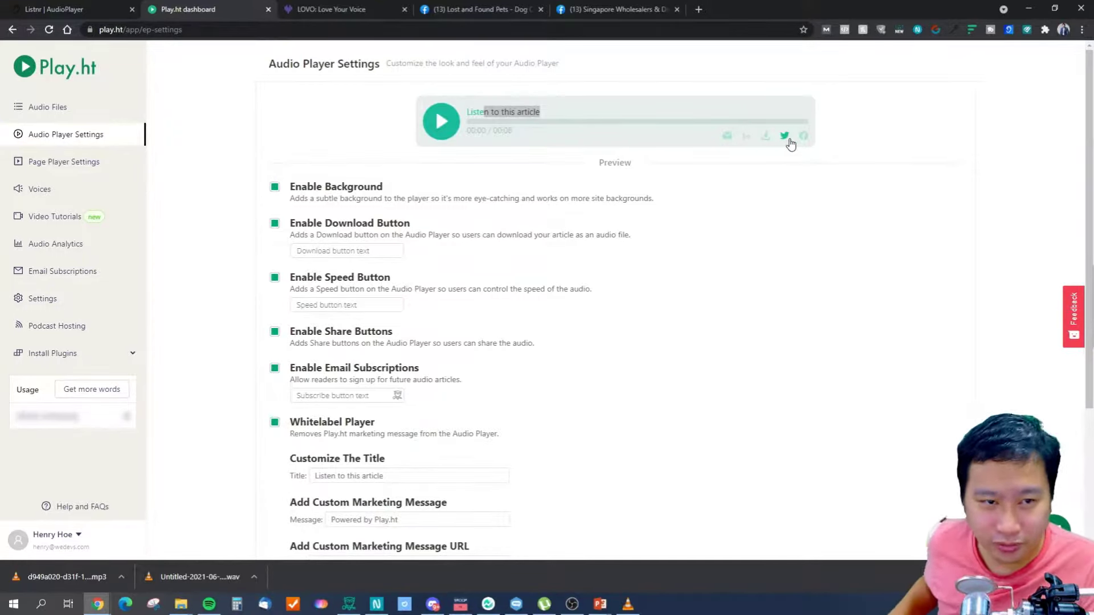
{"action": "left_click", "coordinate": [727, 137]}
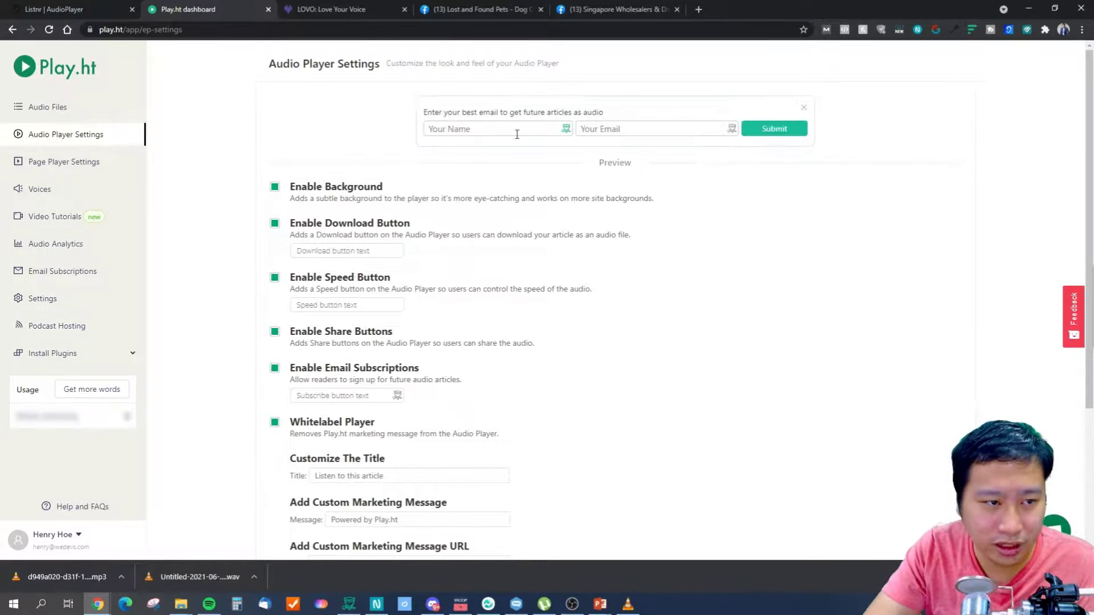
{"action": "left_click", "coordinate": [803, 108]}
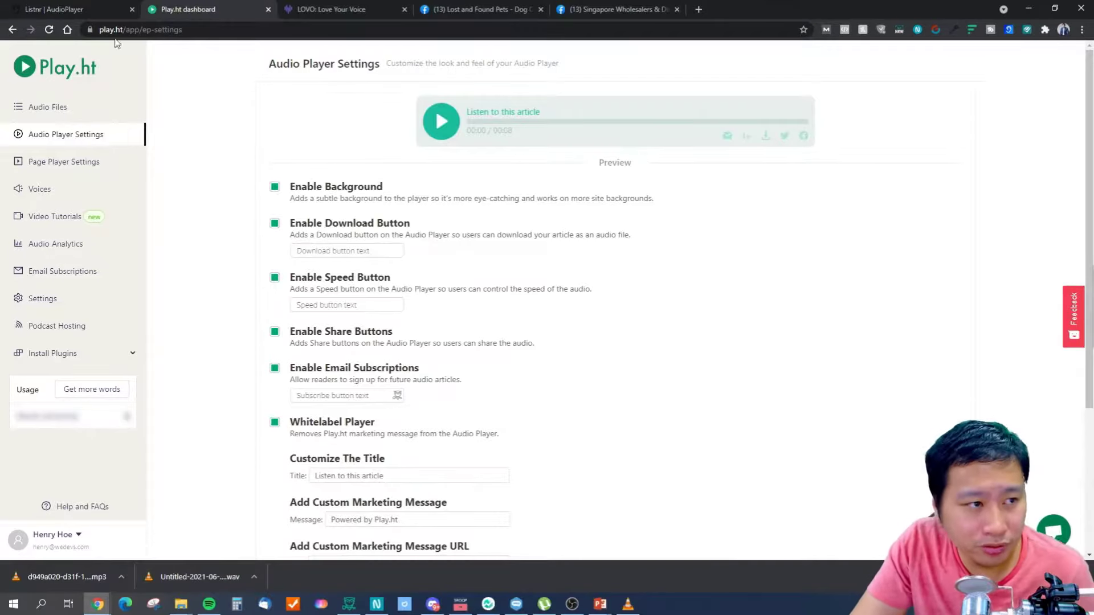
Compare against Listnr's Audio Player page and LOVO's Workspace, ending back on Listnr
{"action": "left_click", "coordinate": [109, 10]}
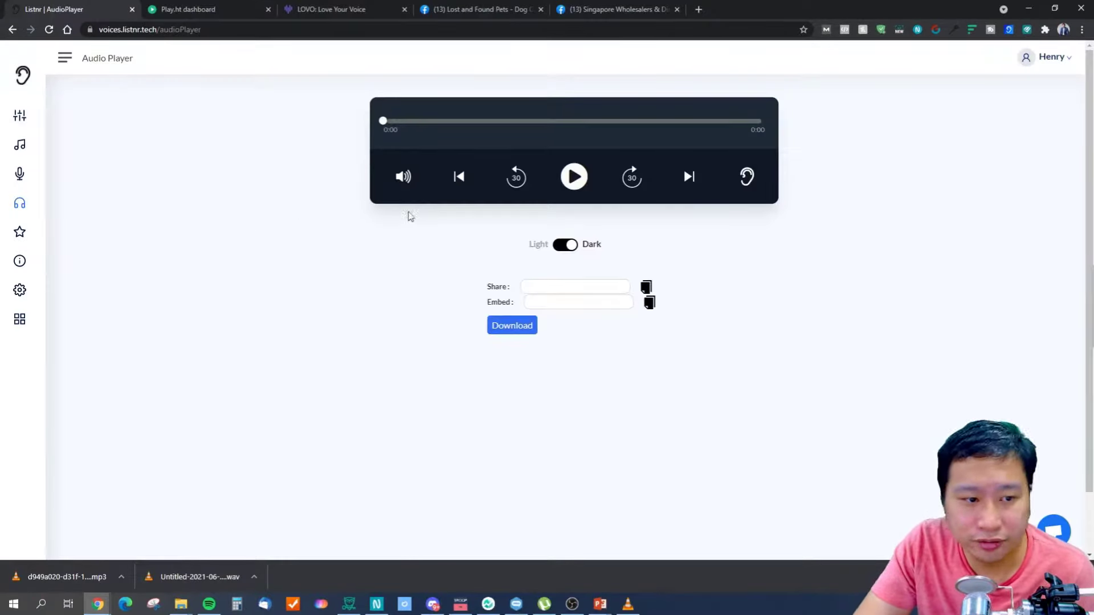
{"action": "left_click", "coordinate": [301, 7]}
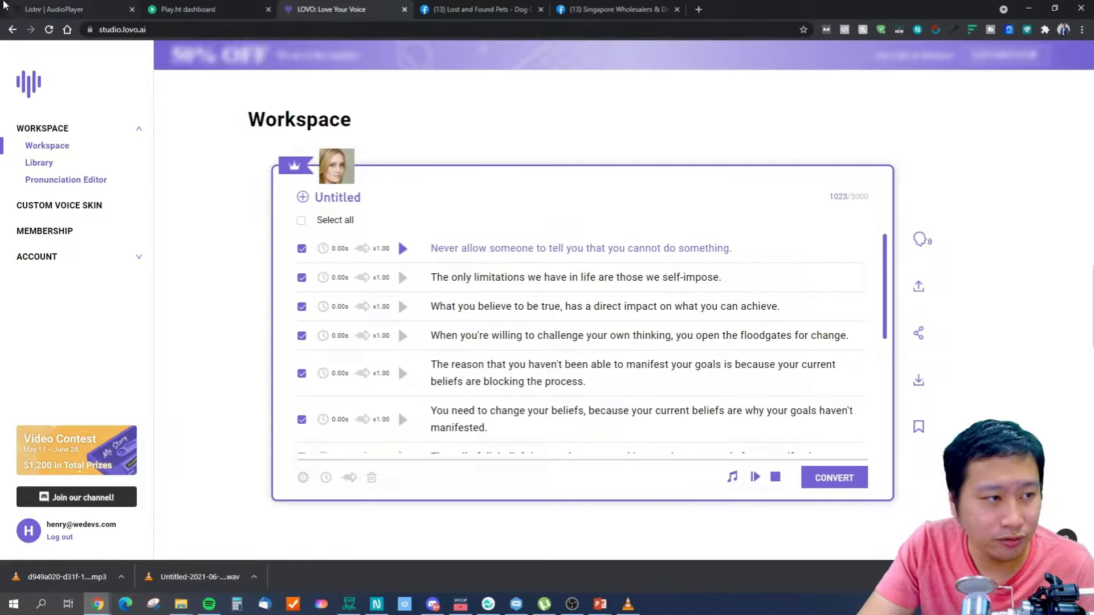
{"action": "left_click", "coordinate": [100, 6]}
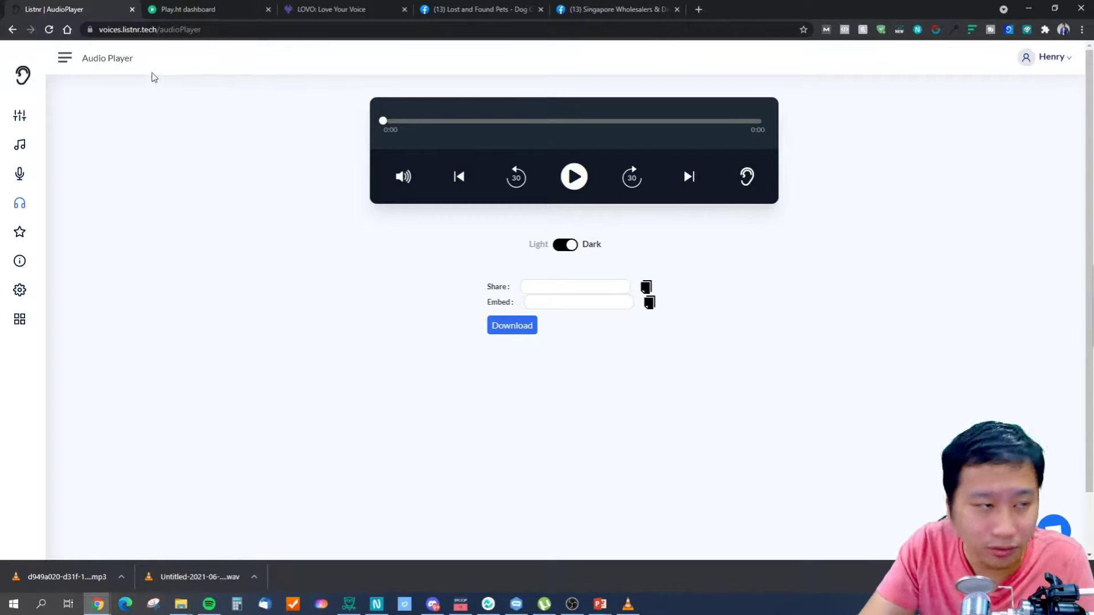
Switch to Play.ht and review its WordPress Plugin and Medium Chrome Extension pages
{"action": "left_click", "coordinate": [171, 9]}
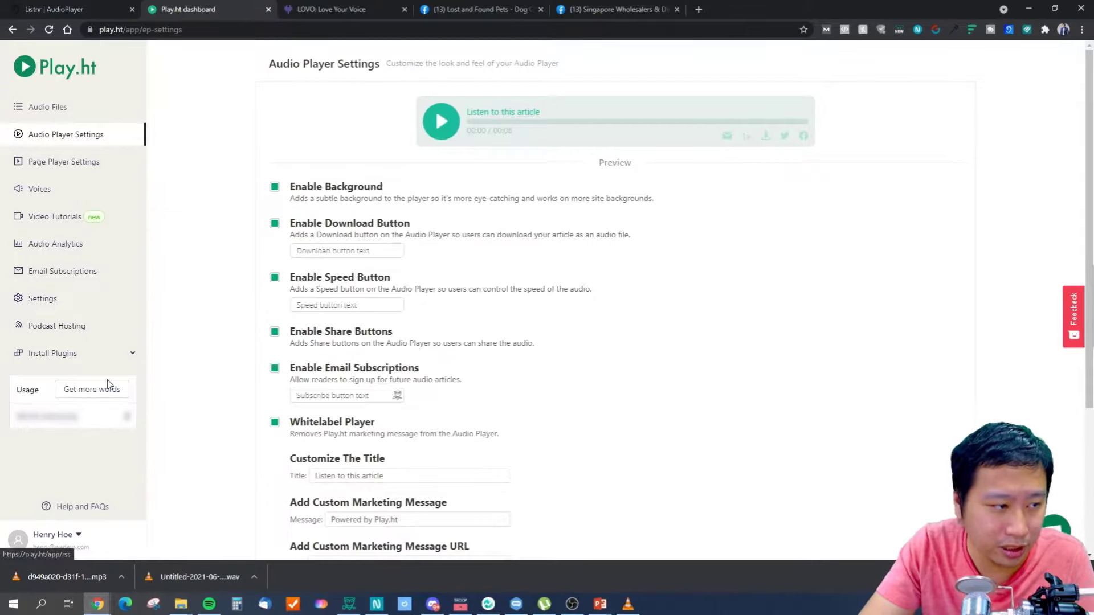
{"action": "left_click", "coordinate": [92, 354]}
{"action": "left_click", "coordinate": [65, 366]}
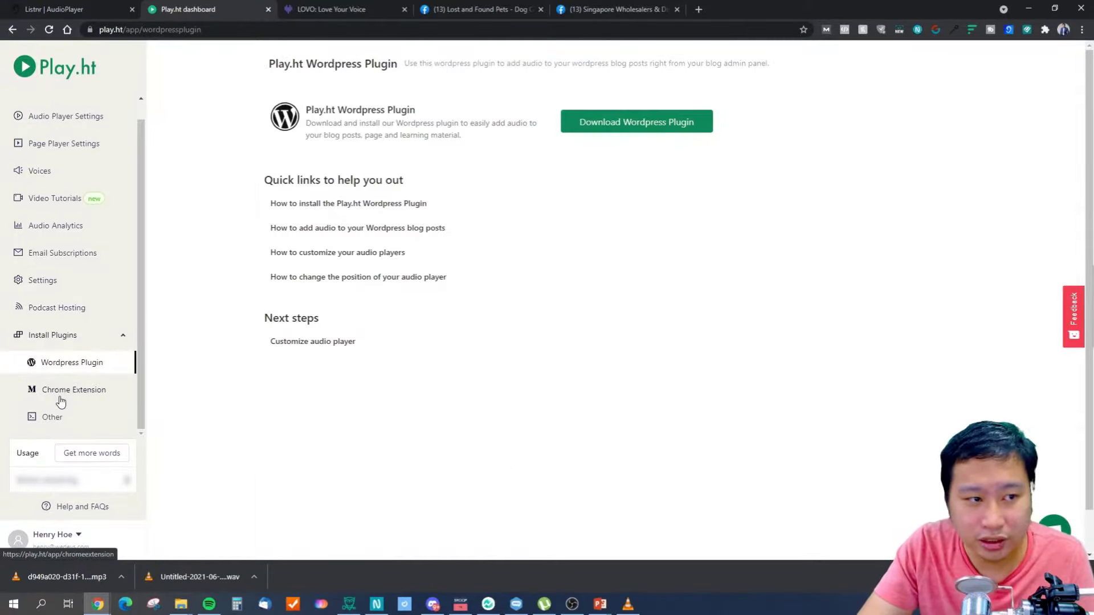
{"action": "left_click", "coordinate": [60, 397]}
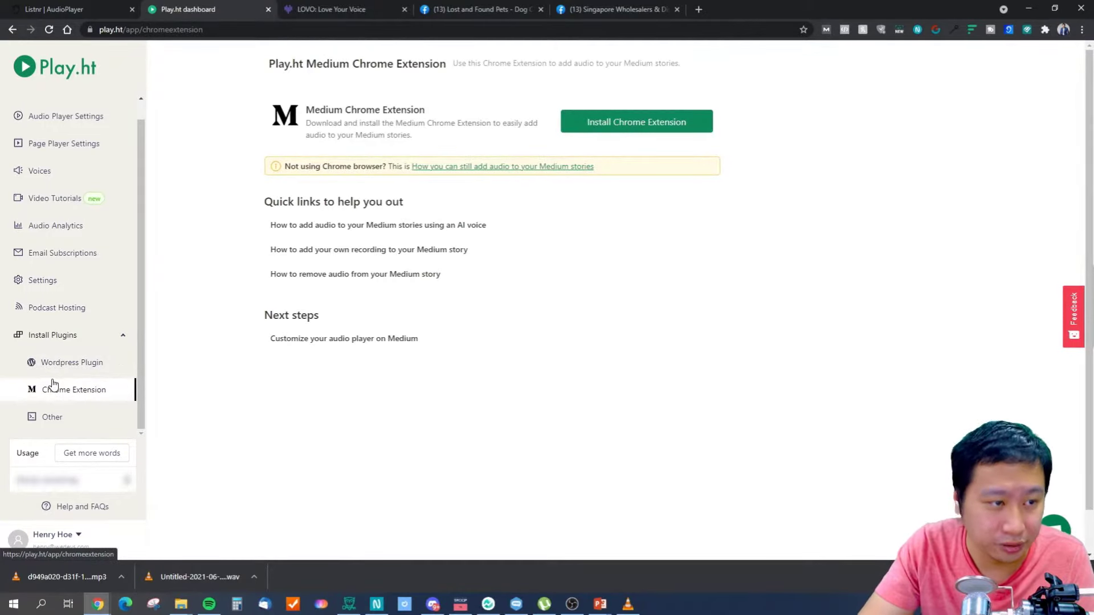
{"action": "left_click", "coordinate": [73, 367]}
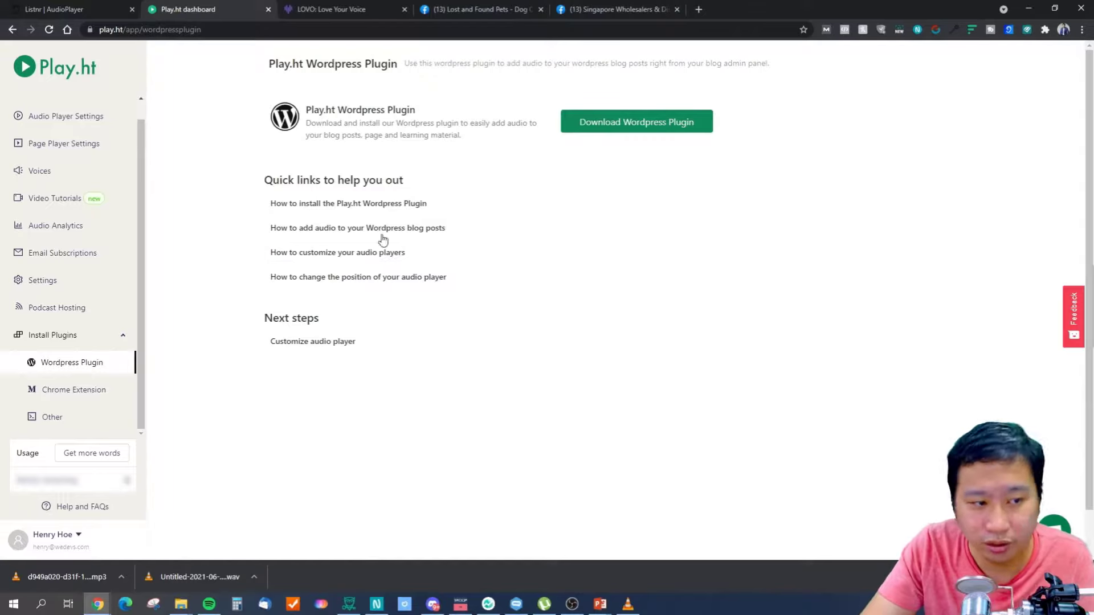
{"action": "left_click", "coordinate": [100, 391]}
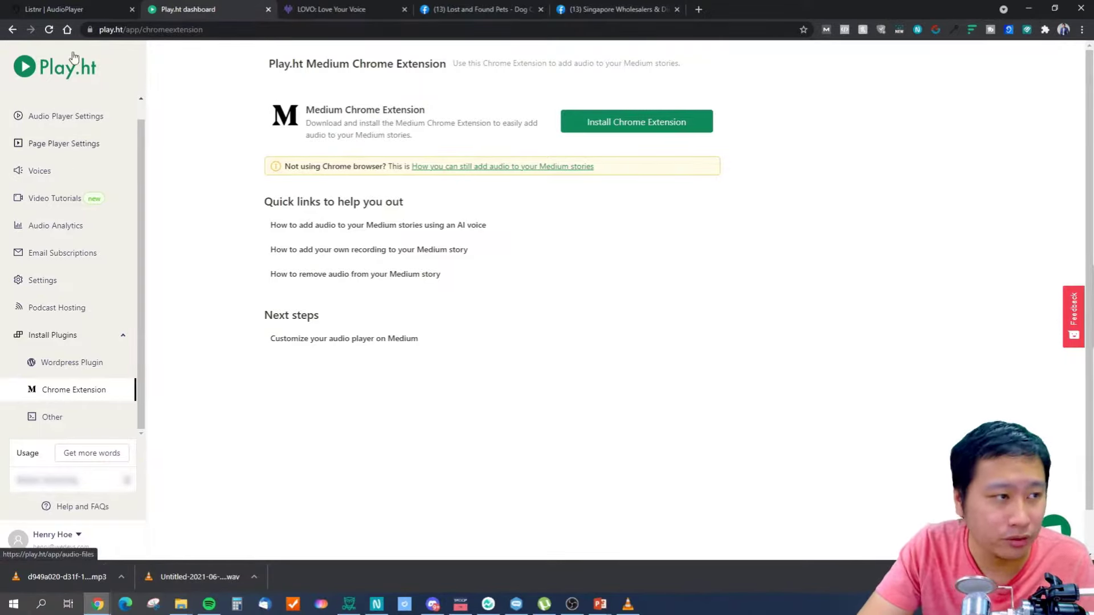
Switch to Listnr and open its Podcast Gallery
{"action": "left_click", "coordinate": [74, 7]}
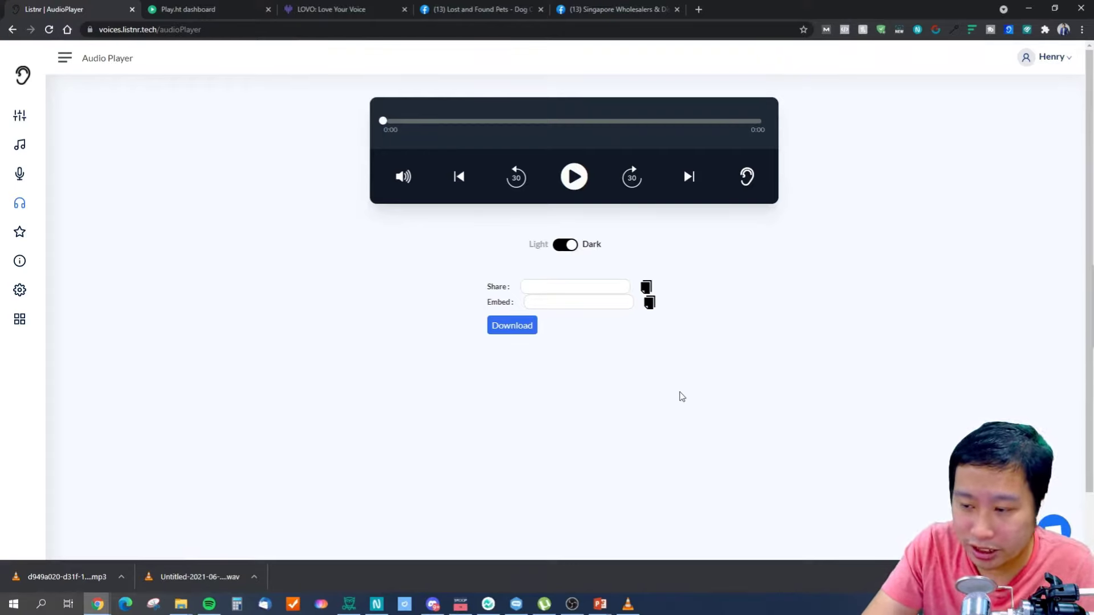
{"action": "left_click", "coordinate": [20, 146]}
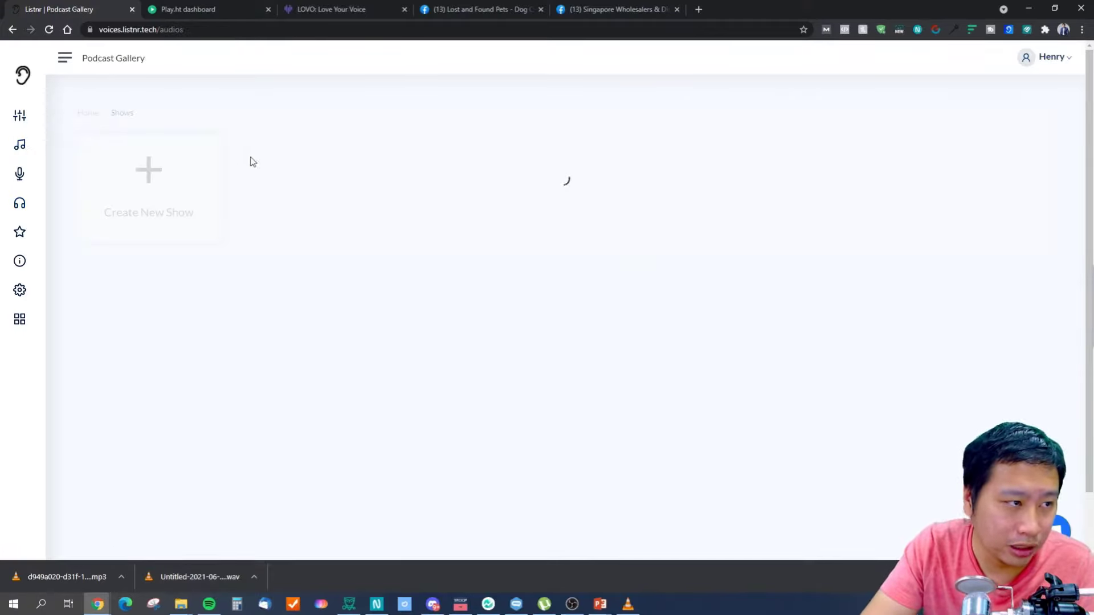
Switch to Play.ht and look over the Podcast Hosting form
{"action": "left_click", "coordinate": [206, 7]}
{"action": "scroll", "coordinate": [61, 215], "scroll_direction": "up", "scroll_amount": 1}
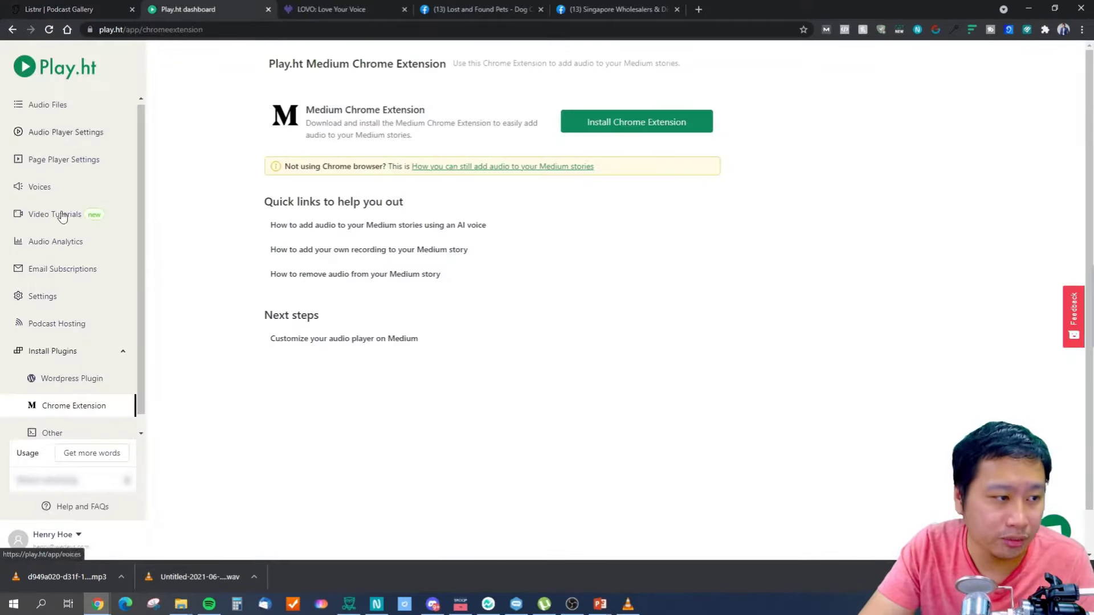
{"action": "left_click", "coordinate": [57, 323]}
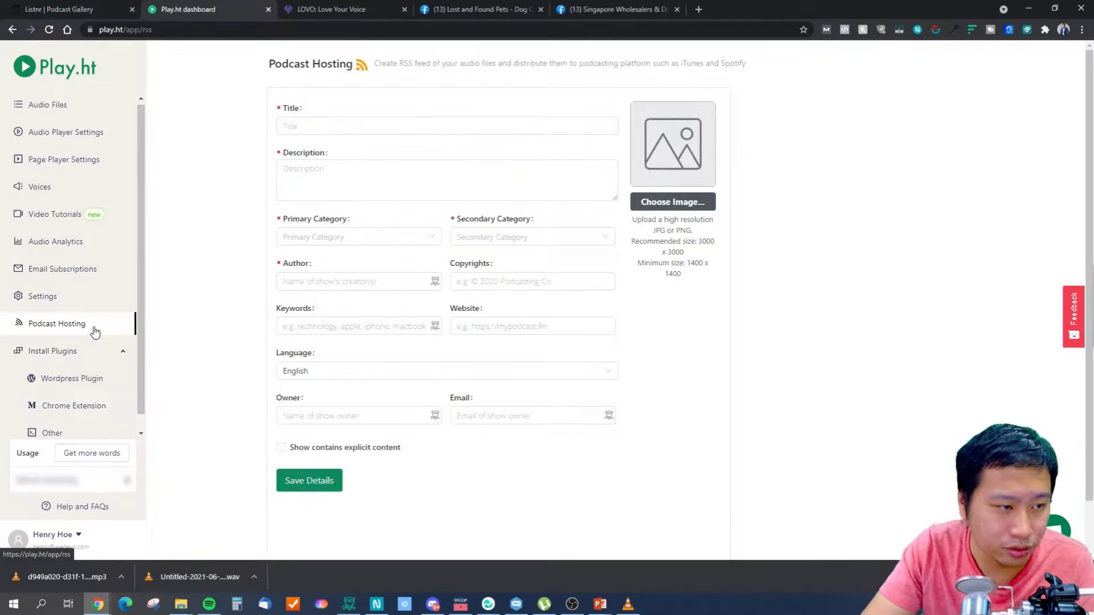
{"action": "left_click", "coordinate": [552, 184]}
{"action": "left_click", "coordinate": [996, 275]}
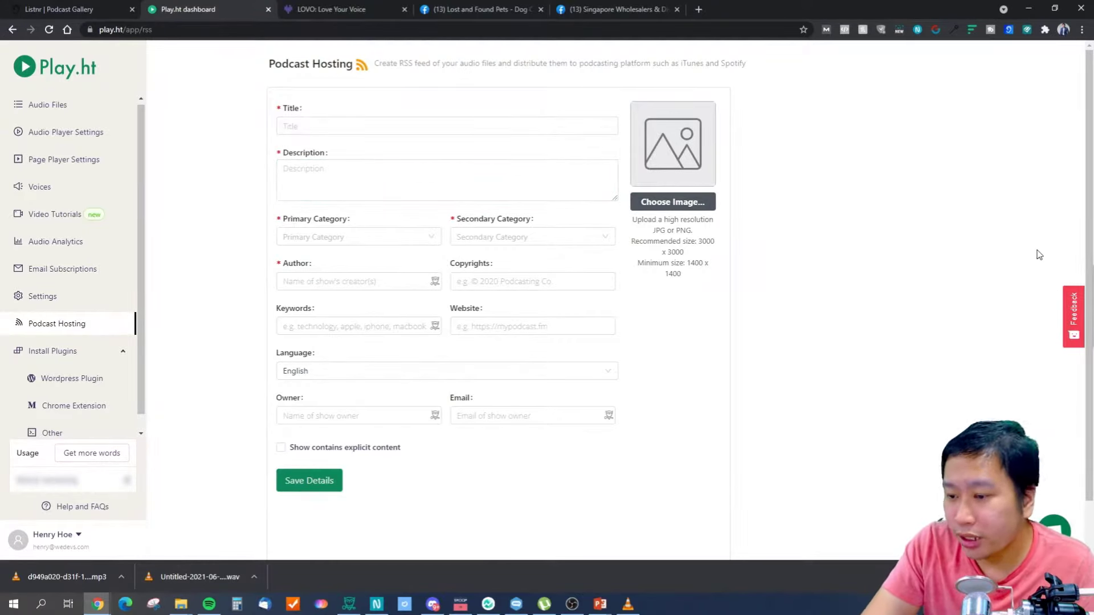
Switch to LOVO, browse the background music tracks in Add BGM, and close the dialog without choosing one
{"action": "left_click", "coordinate": [296, 13]}
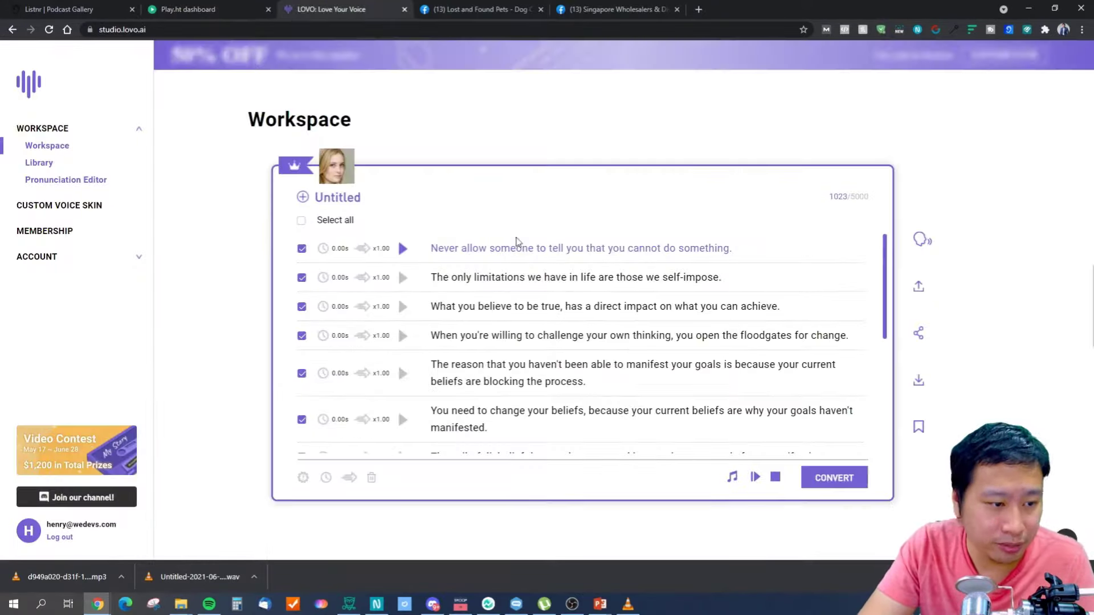
{"action": "left_click", "coordinate": [733, 480]}
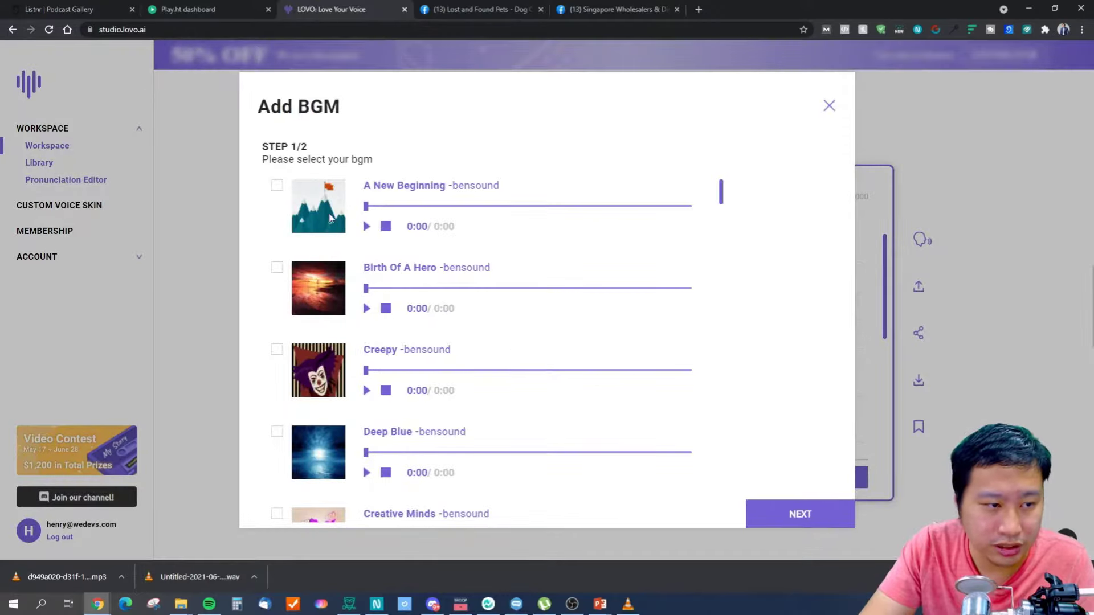
{"action": "scroll", "coordinate": [436, 367], "scroll_direction": "down", "scroll_amount": 15}
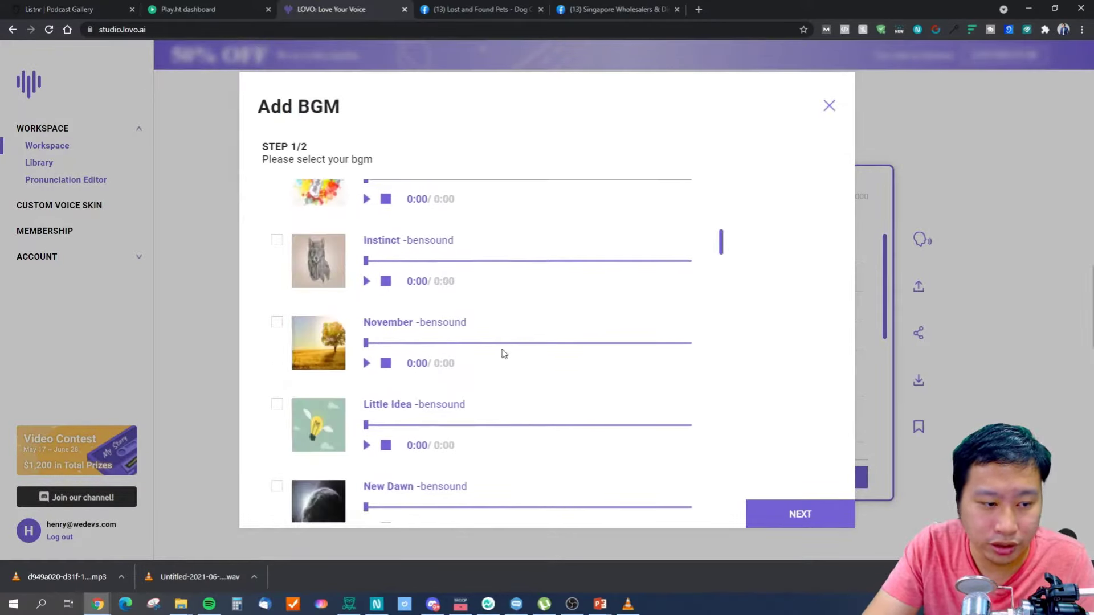
{"action": "left_click_drag", "start_coordinate": [723, 244], "coordinate": [760, 157]}
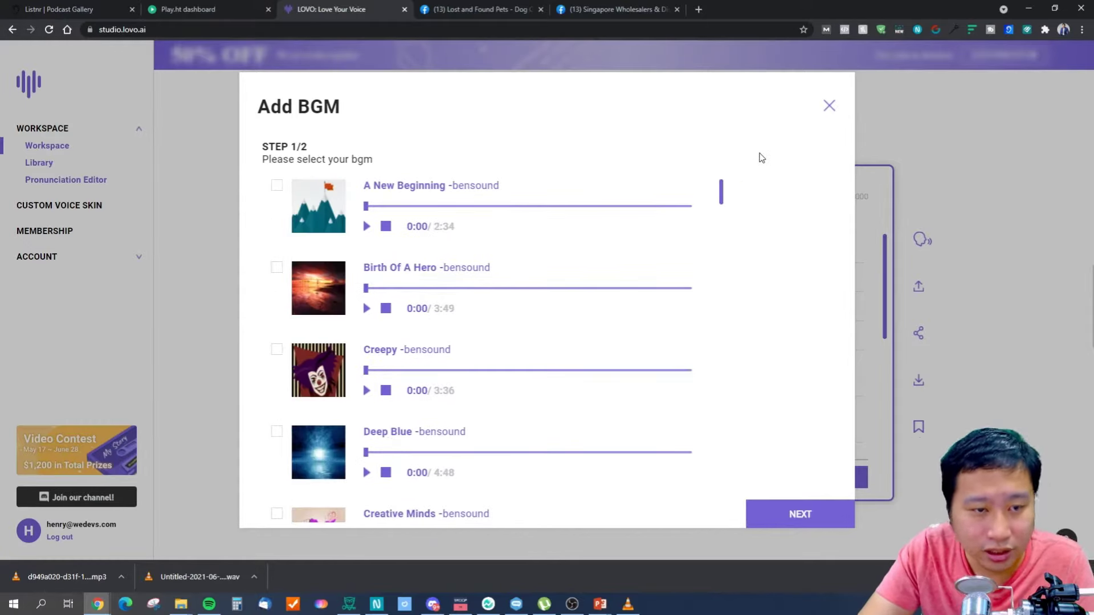
{"action": "left_click", "coordinate": [829, 106]}
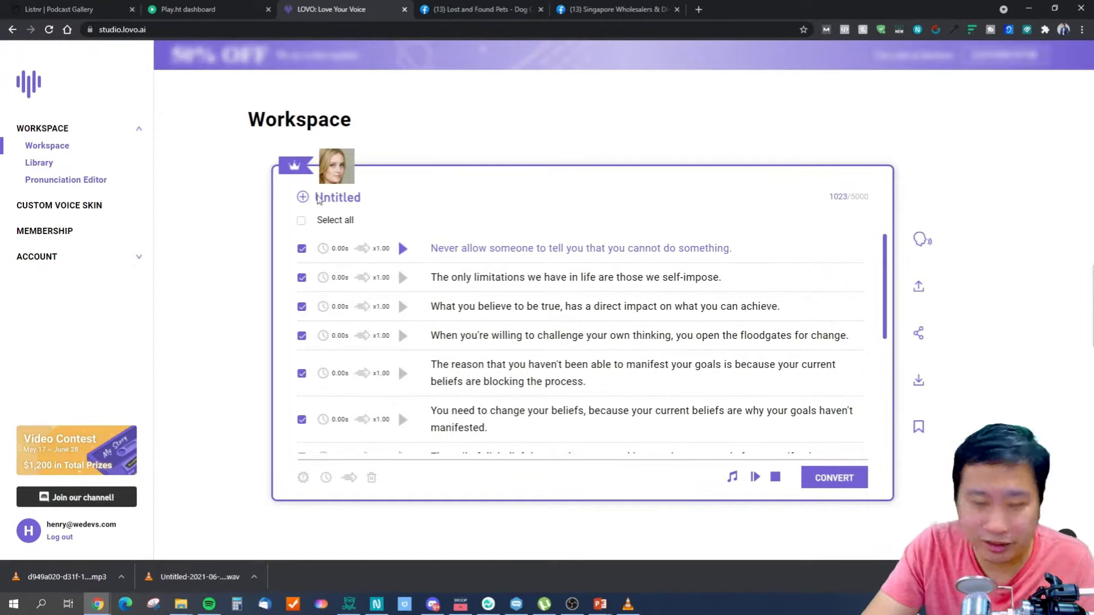
Switch to Listnr to view the shows in its Podcast Gallery
{"action": "left_click", "coordinate": [68, 9]}
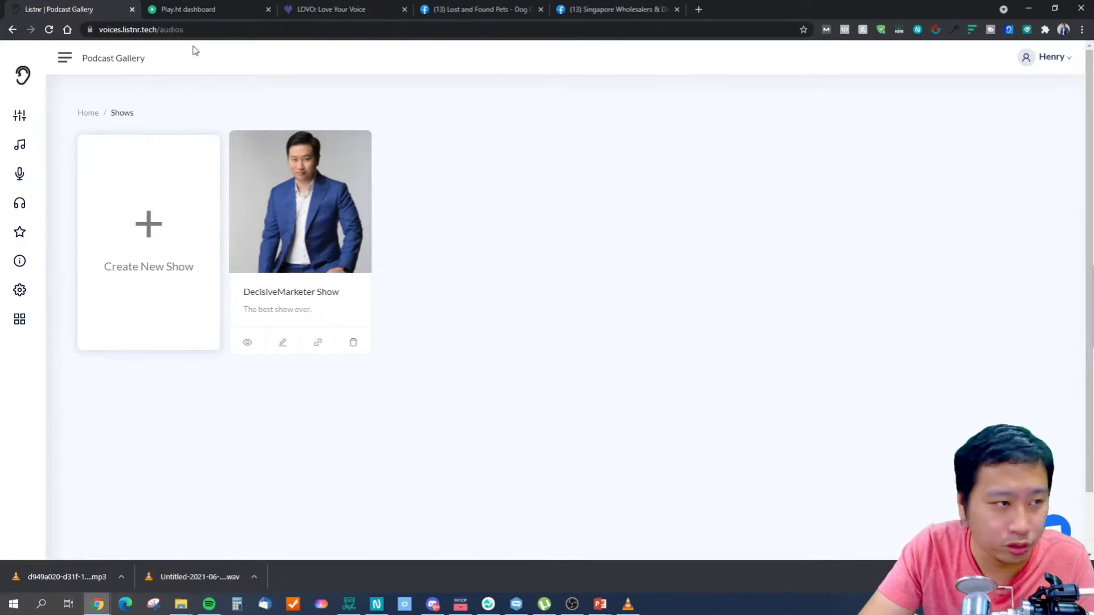